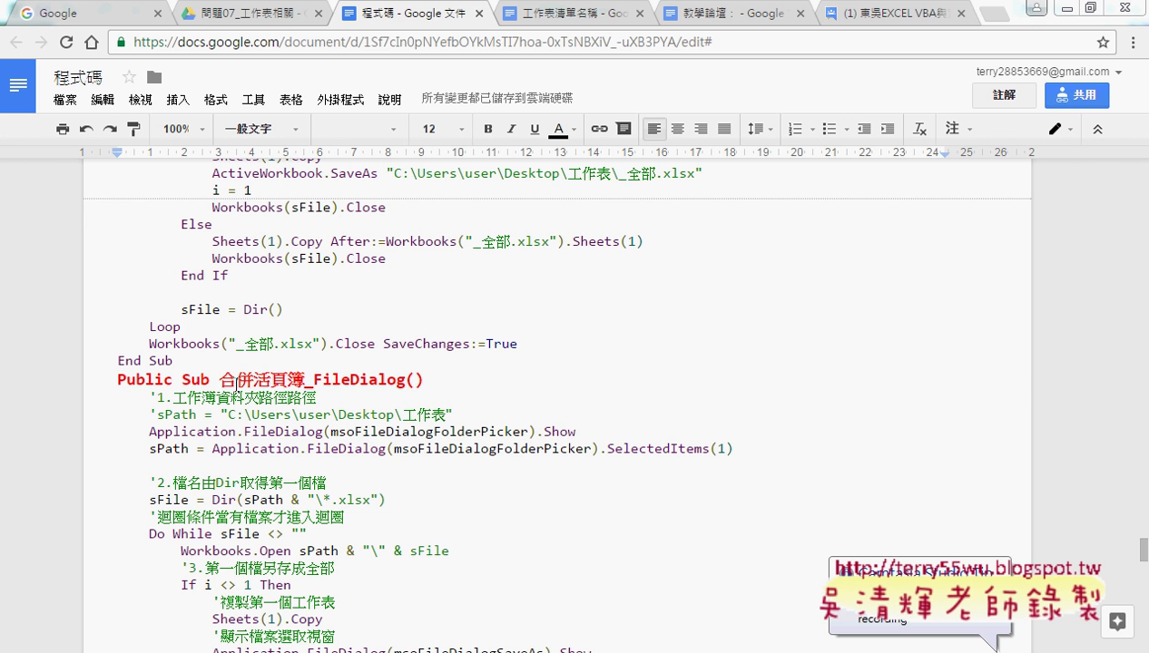
# - Highlight the 合併活頁簿 procedure name in the code notes, then bring up the 問題07 workbook
pyautogui.moveTo(218, 380); pyautogui.dragTo(301, 379)
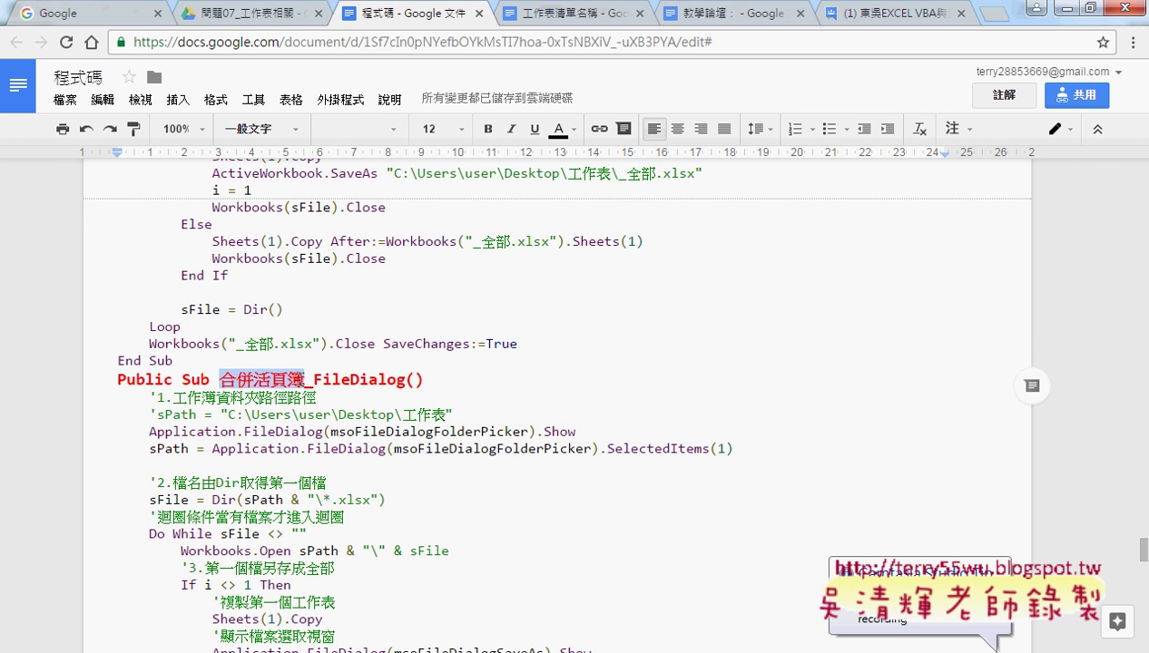
pyautogui.scroll(3, 287, 355)
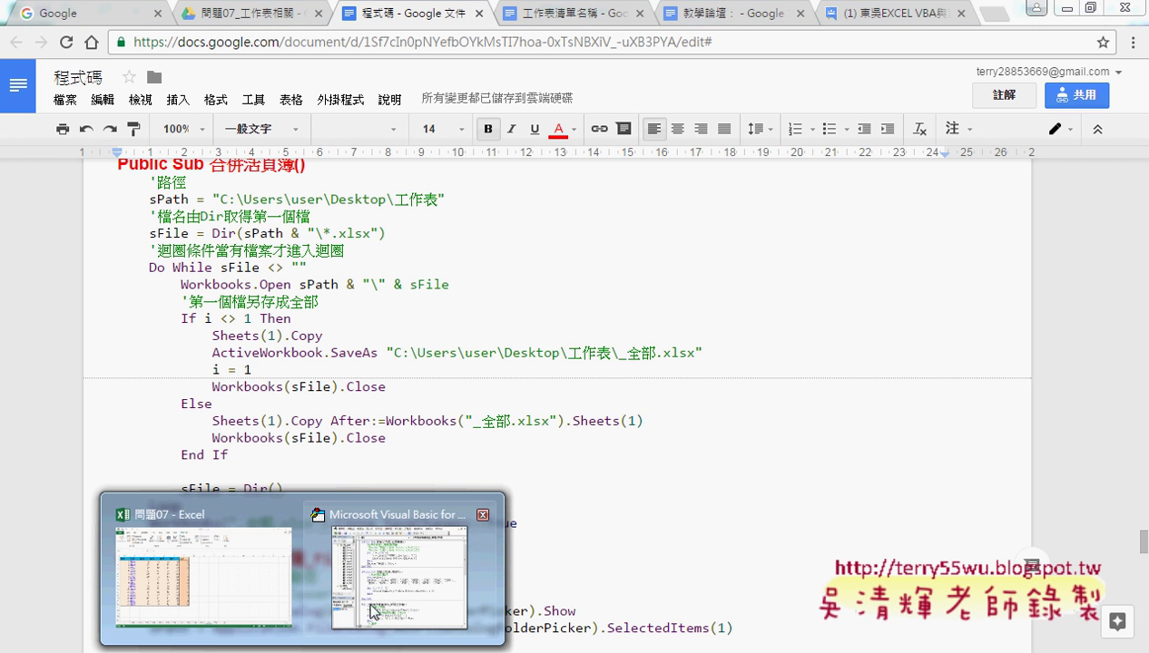
pyautogui.click(238, 606)
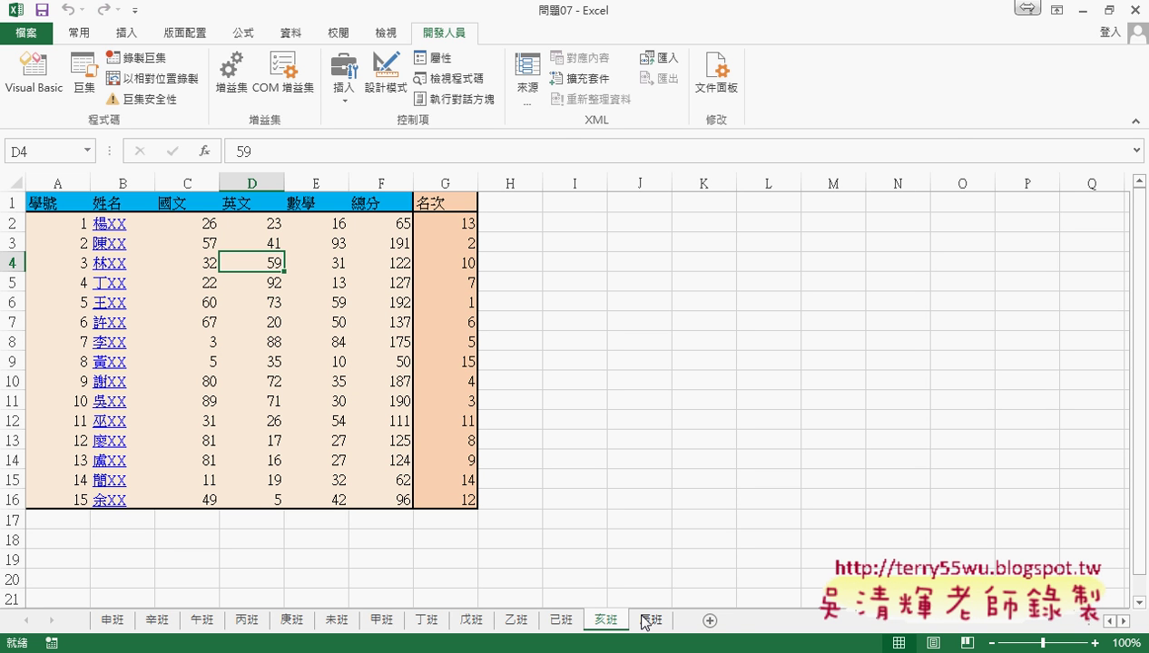
# - Scroll the 程式碼 document to its last page and back to the 甲班–亥班 sheet-order list
pyautogui.hotkey('alt', 'Tab')
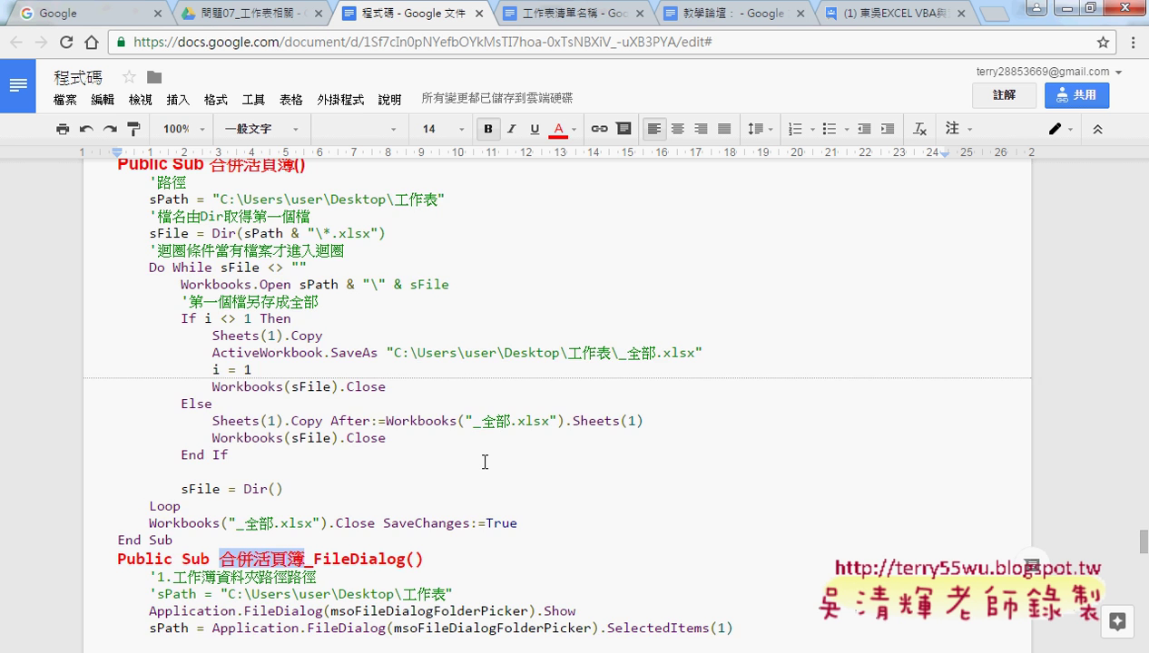
pyautogui.scroll(-5, 485, 462)
pyautogui.scroll(-2, 485, 463)
pyautogui.scroll(-2, 484, 463)
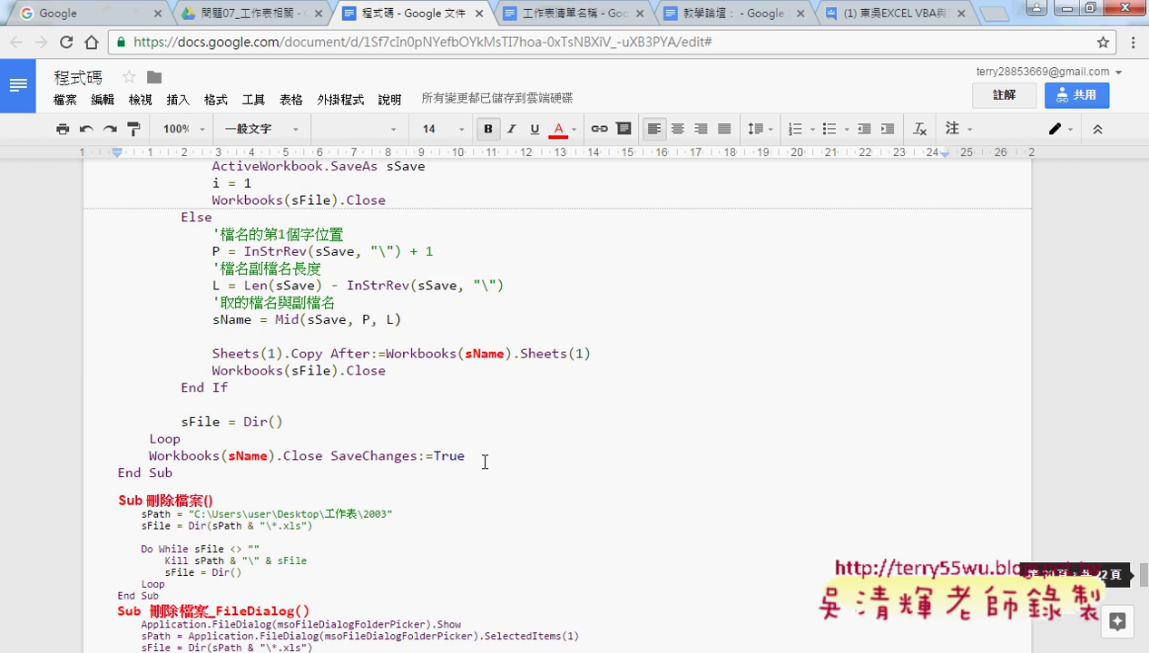
pyautogui.scroll(-2, 484, 463)
pyautogui.scroll(-2, 485, 463)
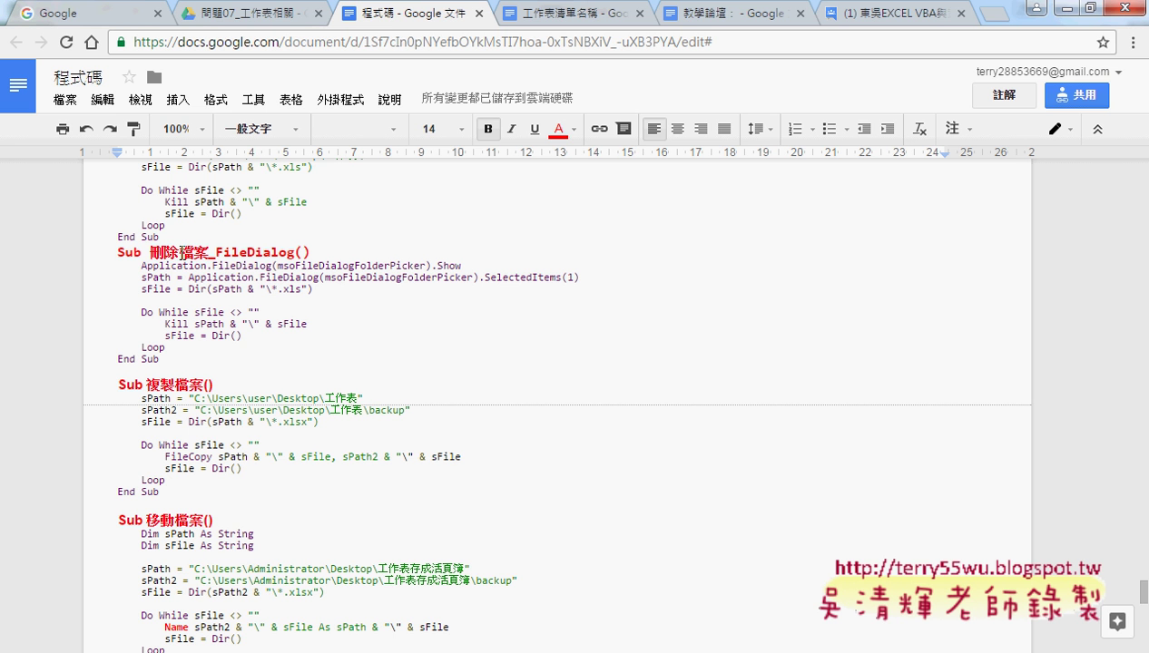
pyautogui.click(181, 253)
pyautogui.scroll(-3, 220, 509)
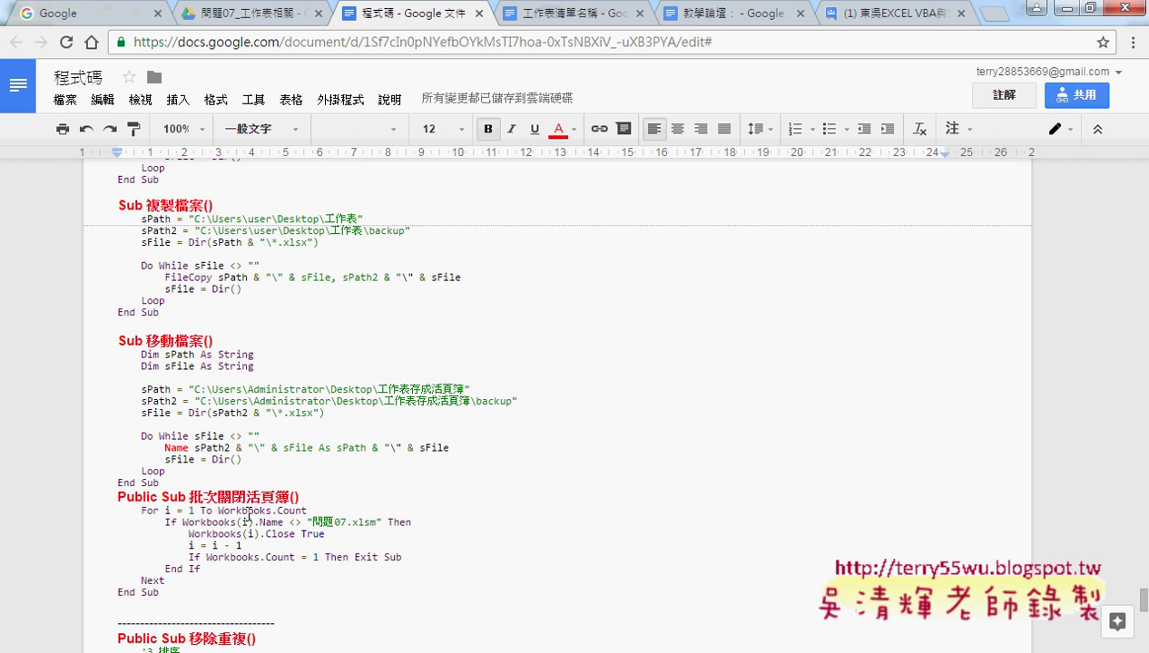
pyautogui.scroll(-2, 291, 506)
pyautogui.scroll(-3, 310, 505)
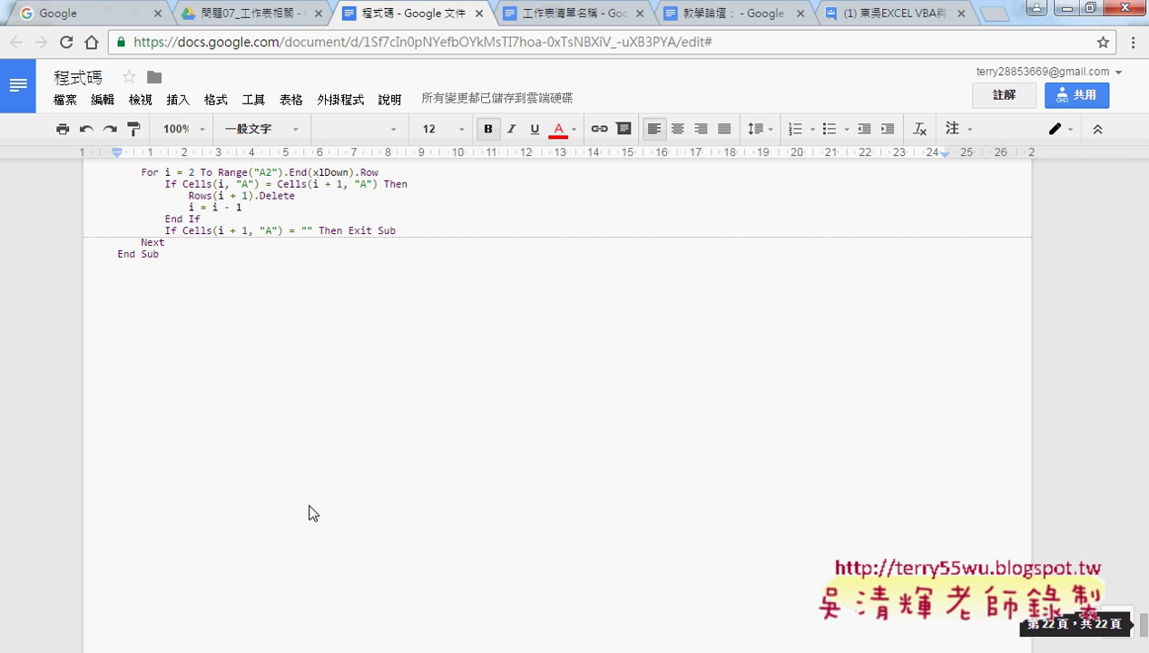
pyautogui.moveTo(1146, 626); pyautogui.dragTo(1144, 168)
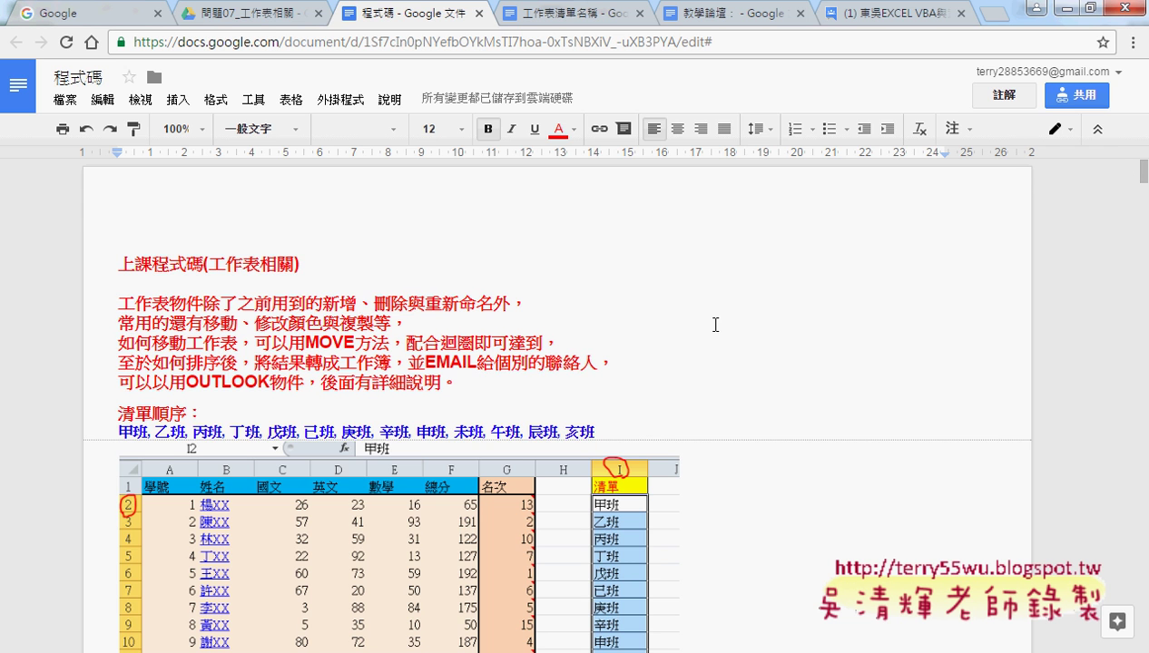
# - Select 問題07.xlsx in the Drive folder and look at the workbook in Excel
pyautogui.click(289, 16)
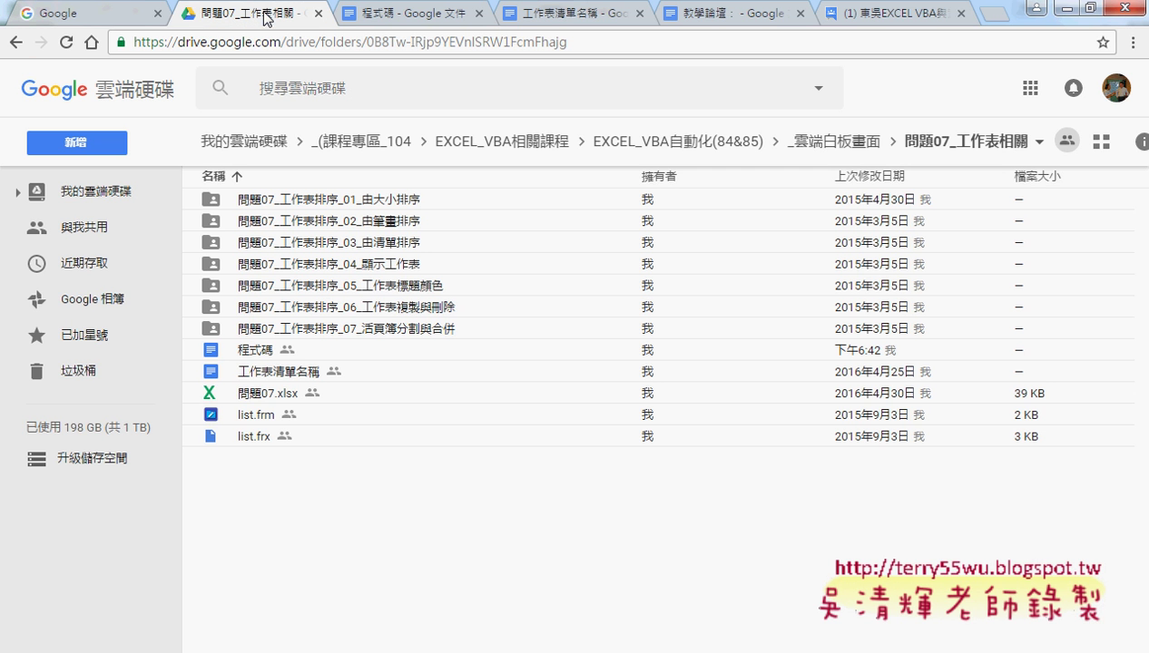
pyautogui.click(273, 395)
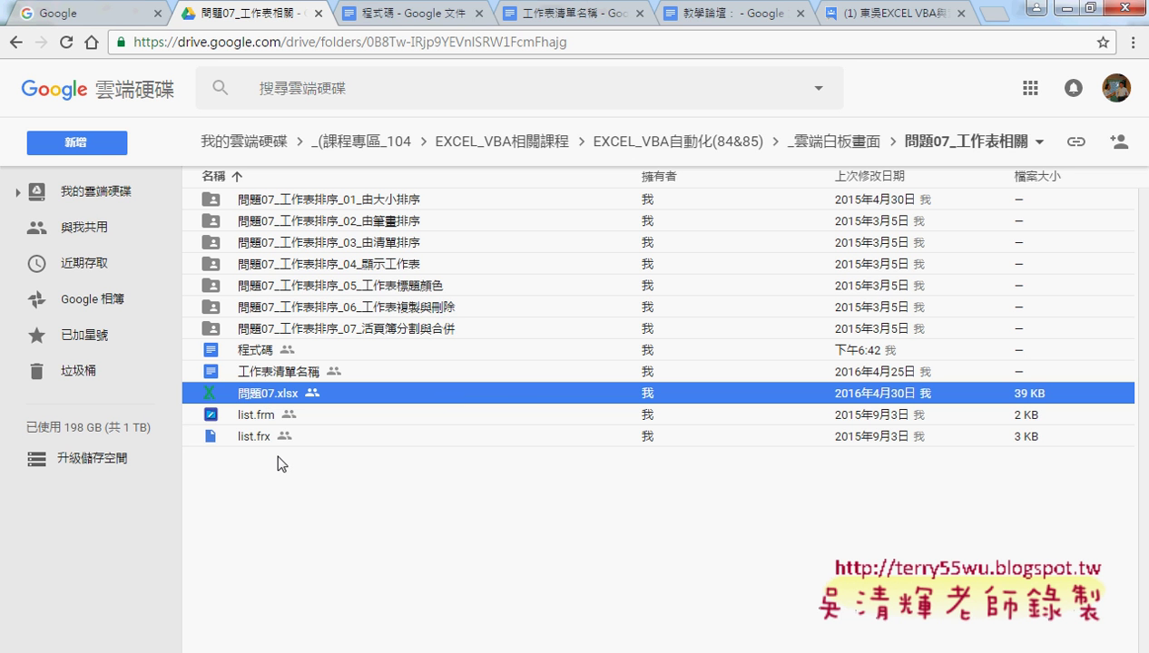
pyautogui.click(235, 635)
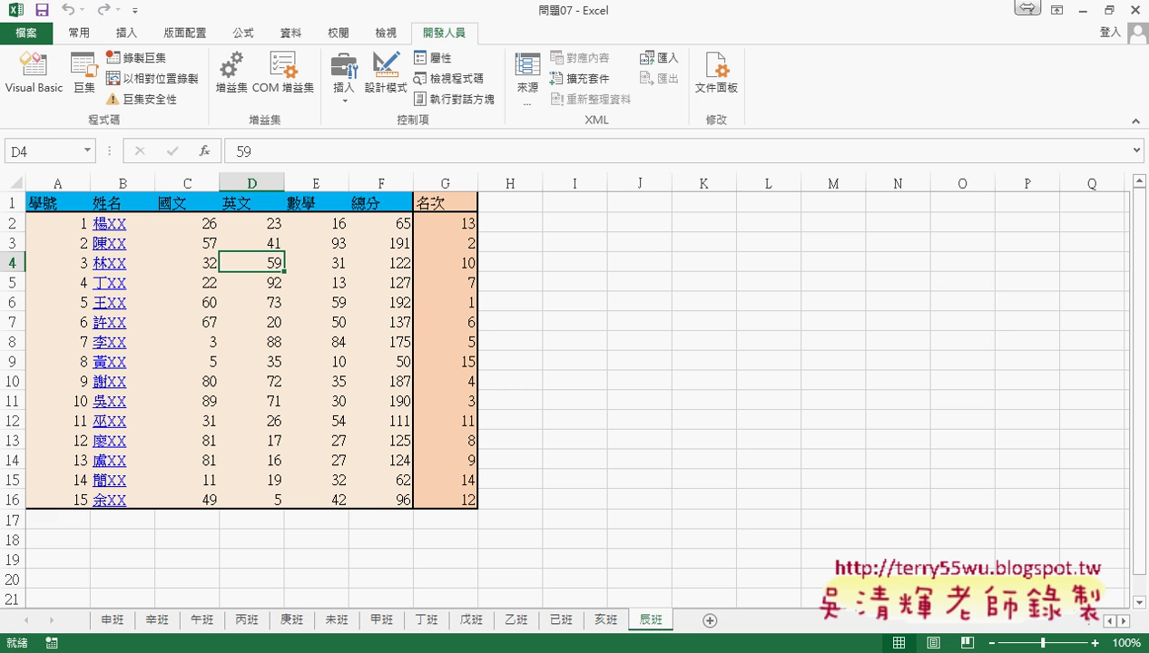
# - Back in Drive, open the 工作表清單名稱 document
pyautogui.click(212, 593)
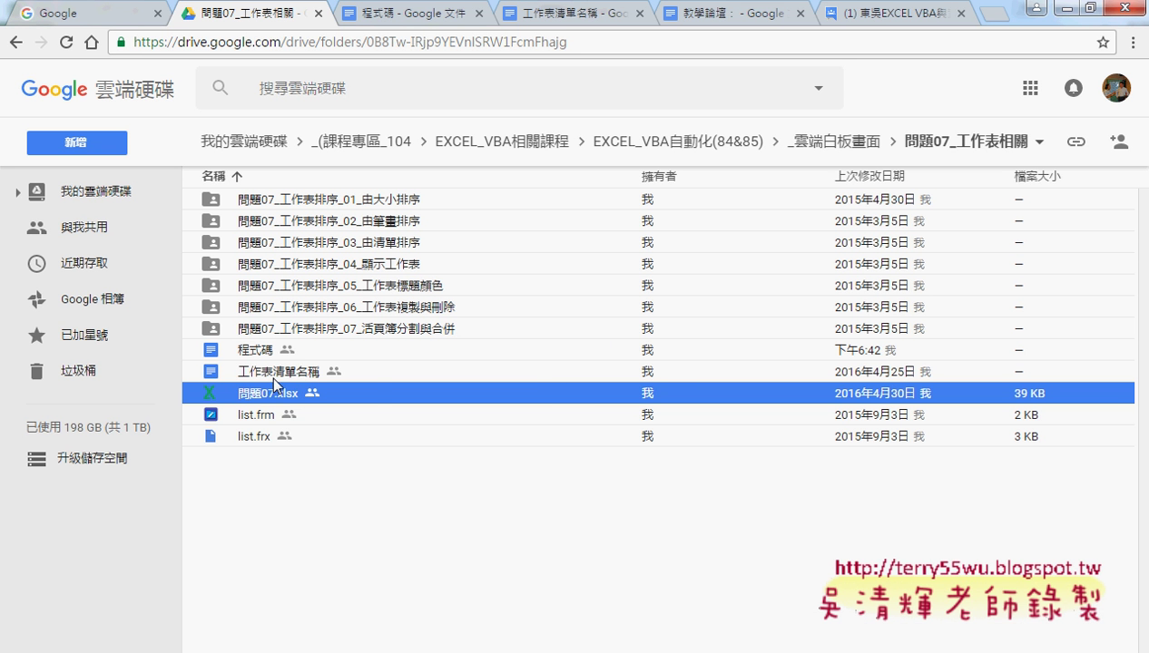
pyautogui.click(311, 375)
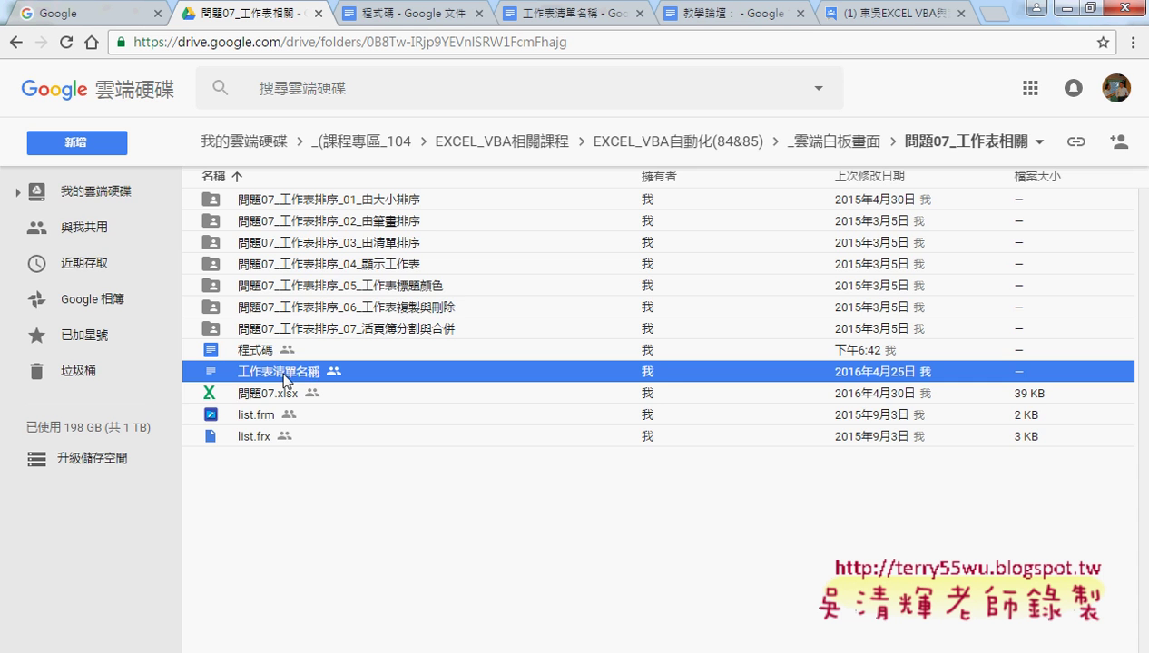
pyautogui.doubleClick(286, 379)
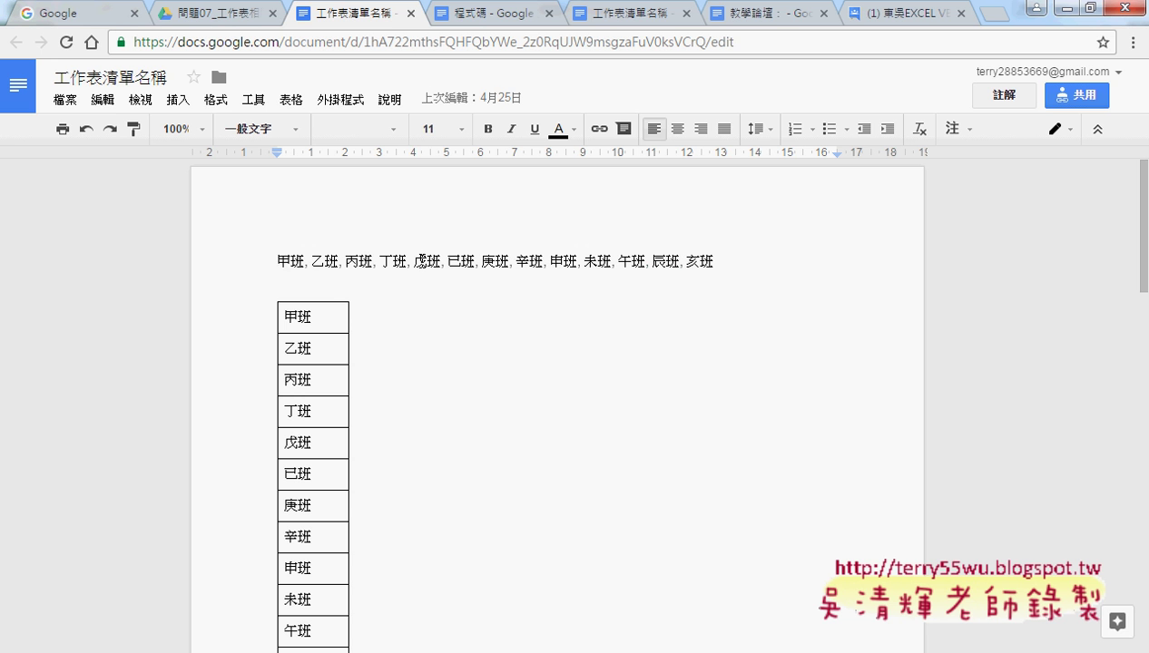
# - Highlight the comma-separated class names, then return to the 問題07 workbook in Excel
pyautogui.moveTo(713, 262); pyautogui.dragTo(267, 263)
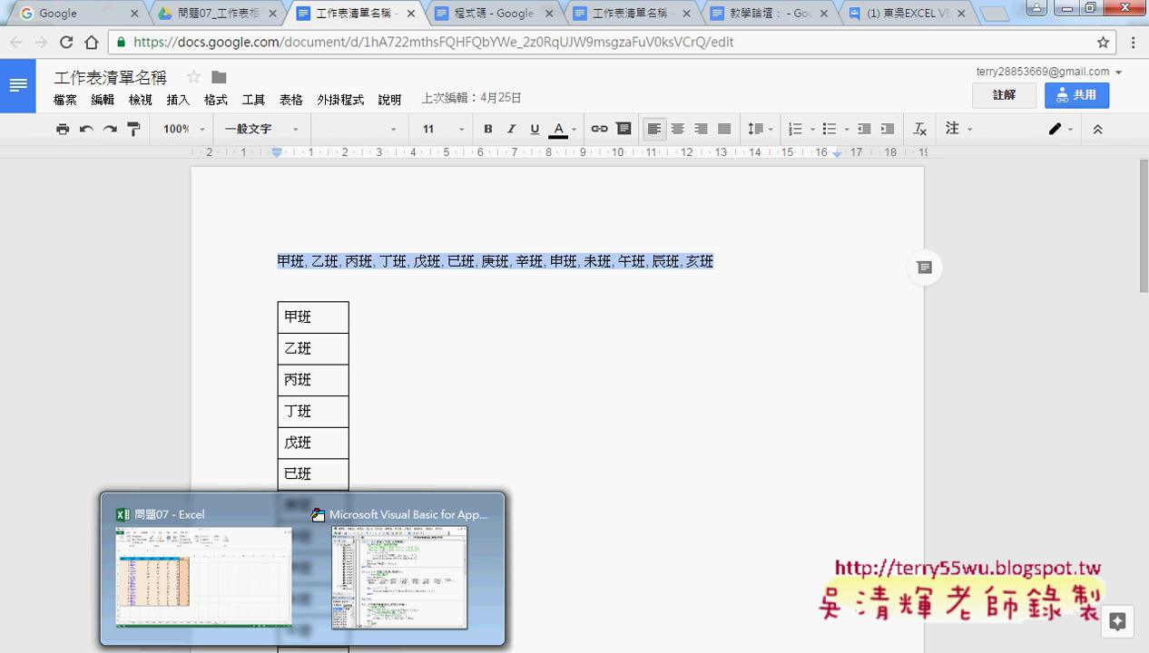
pyautogui.click(236, 544)
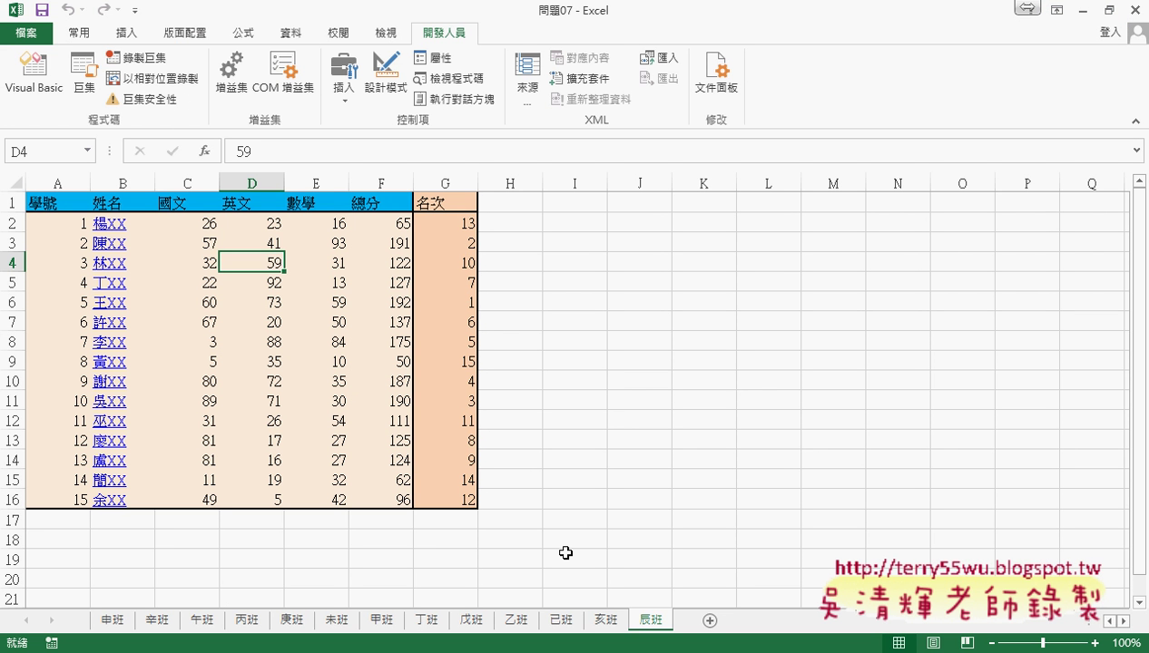
# - Move the 甲班 sheet tab to the first position and 乙班 right after it
pyautogui.click(381, 619)
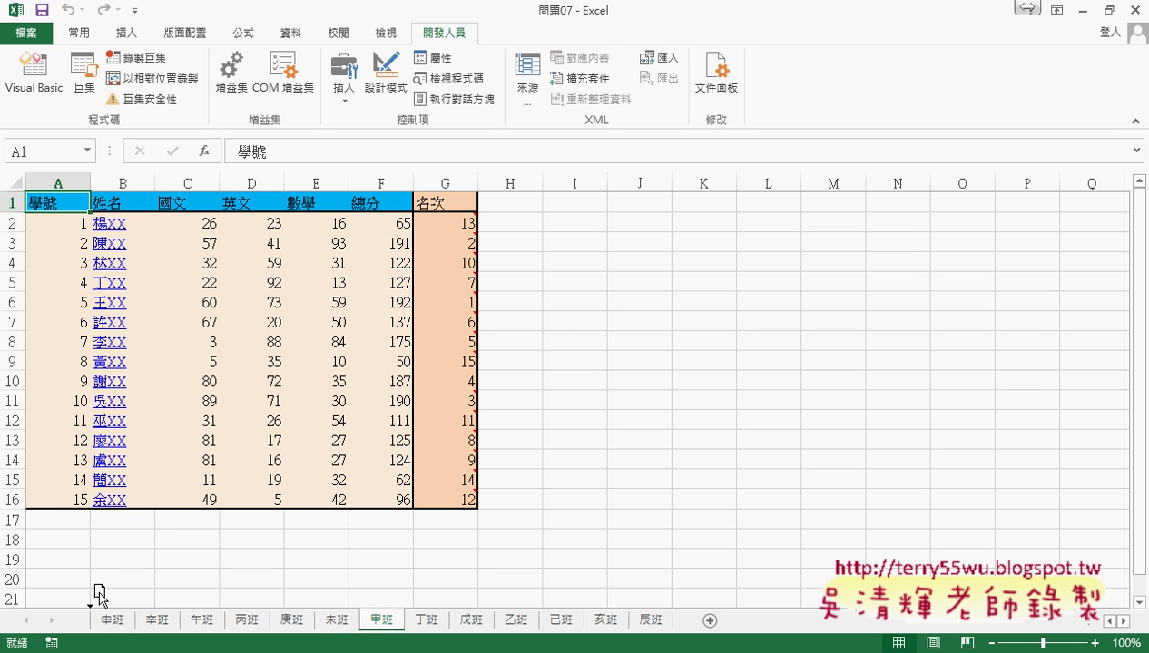
pyautogui.moveTo(100, 594); pyautogui.dragTo(99, 592)
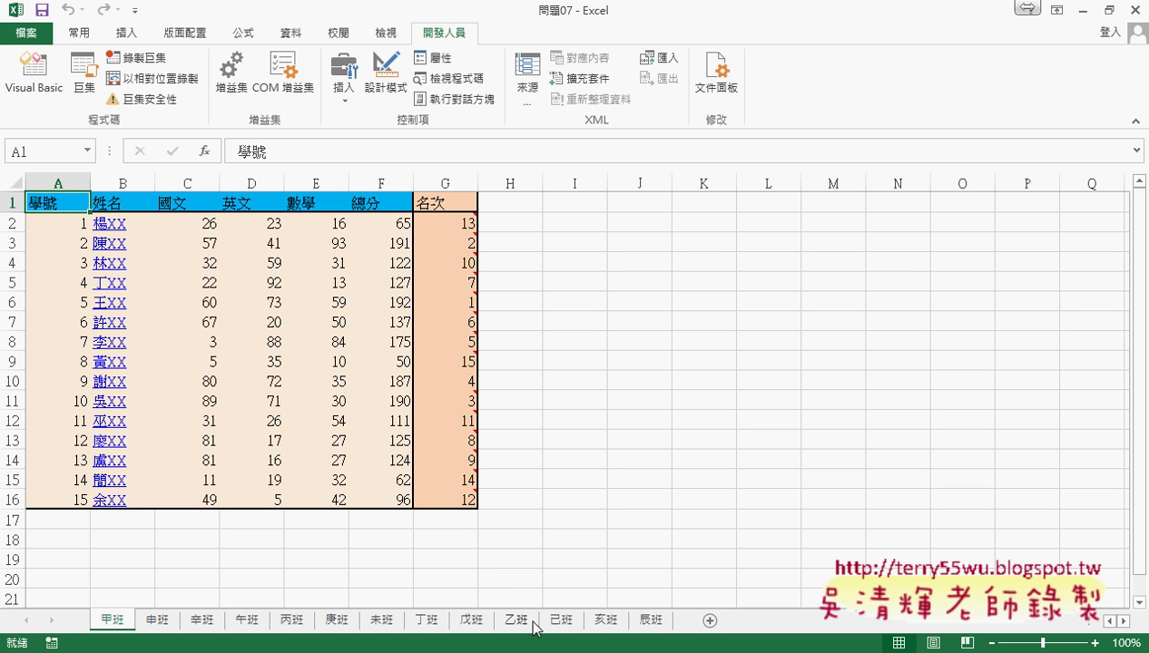
pyautogui.moveTo(522, 620)
pyautogui.mouseDown()
pyautogui.moveTo(379, 580)
pyautogui.moveTo(156, 601)
pyautogui.mouseUp()
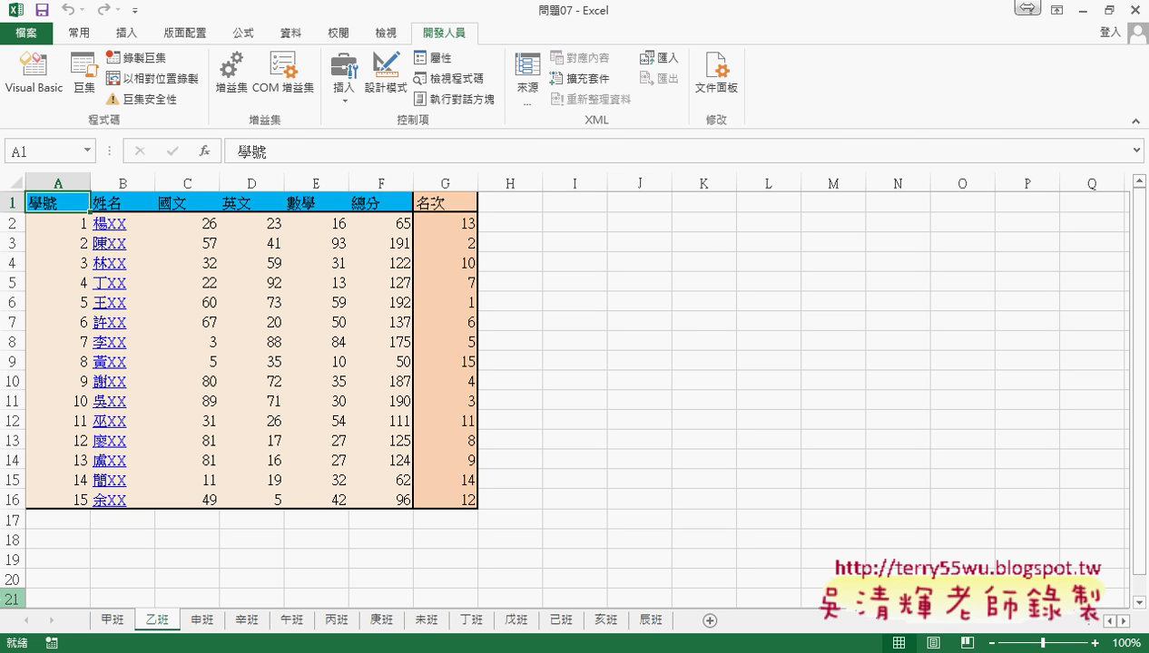
# - Look over the Drive folder and 工作表清單名稱 document, then minimize Chrome to reveal the workbook
pyautogui.hotkey('alt', 'Tab')
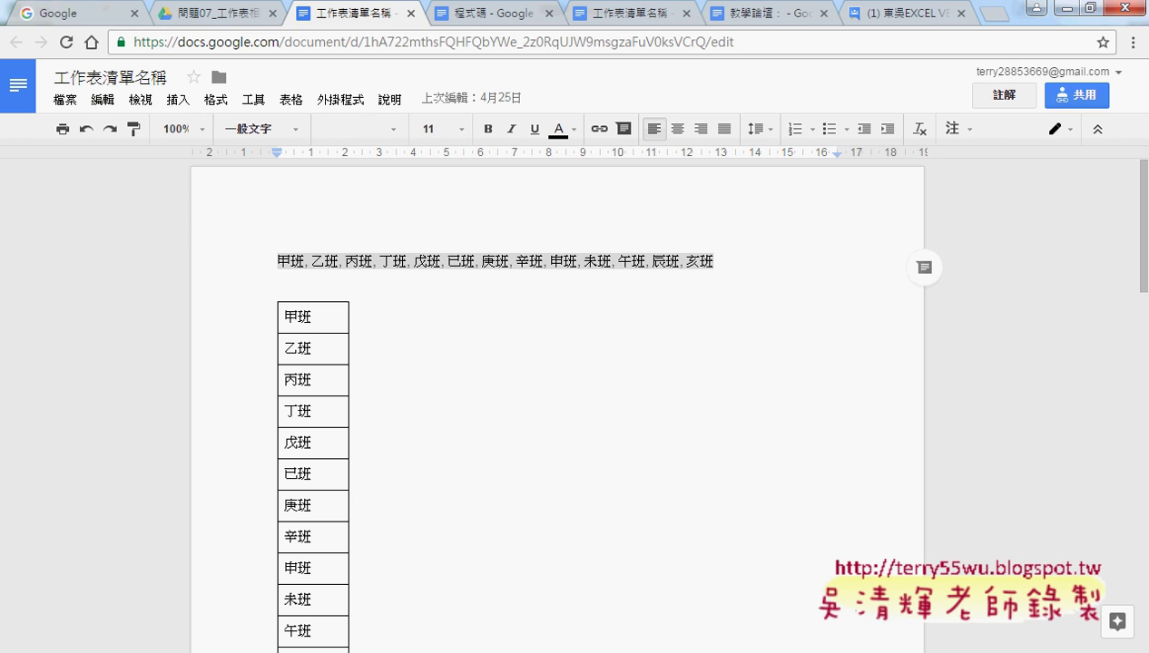
pyautogui.click(202, 15)
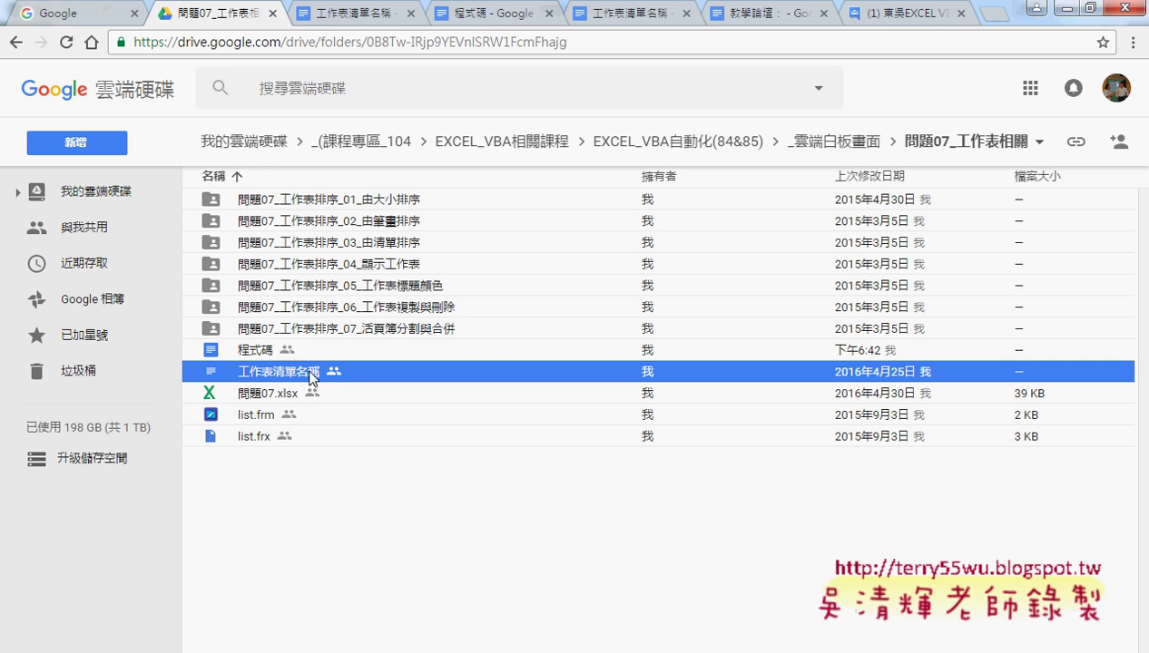
pyautogui.click(343, 20)
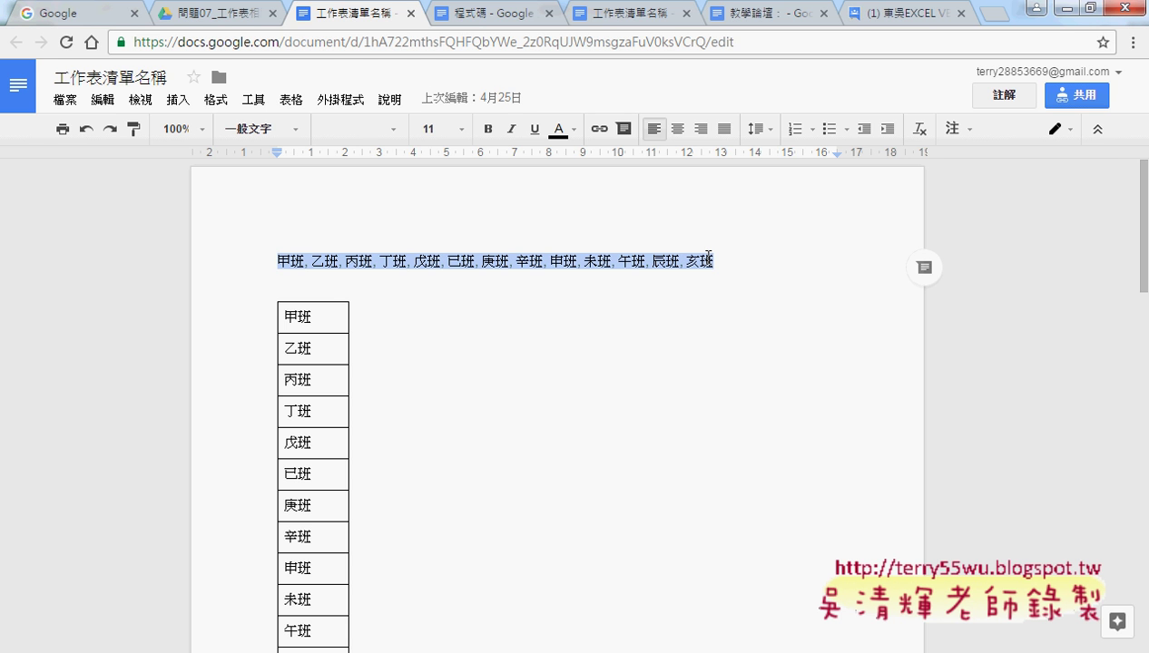
pyautogui.click(1059, 9)
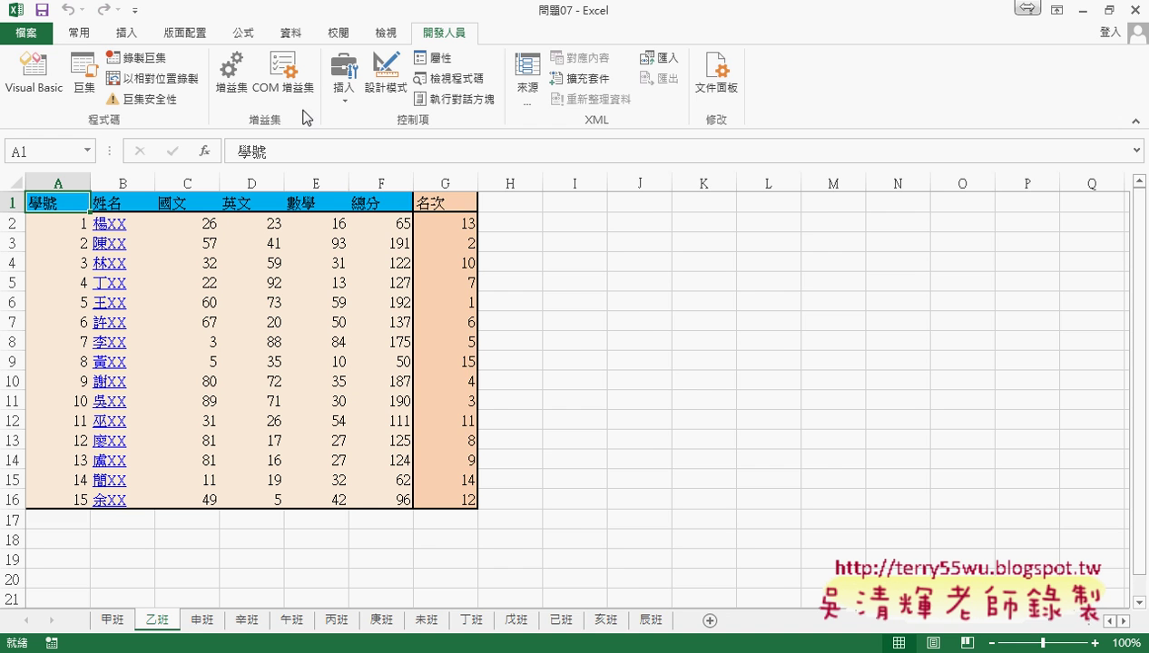
# - In the VBA editor, delete the For i = 2 To 14 loop and the Sheets("甲班").Select line
pyautogui.click(34, 72)
pyautogui.moveTo(650, 114); pyautogui.dragTo(617, 61)
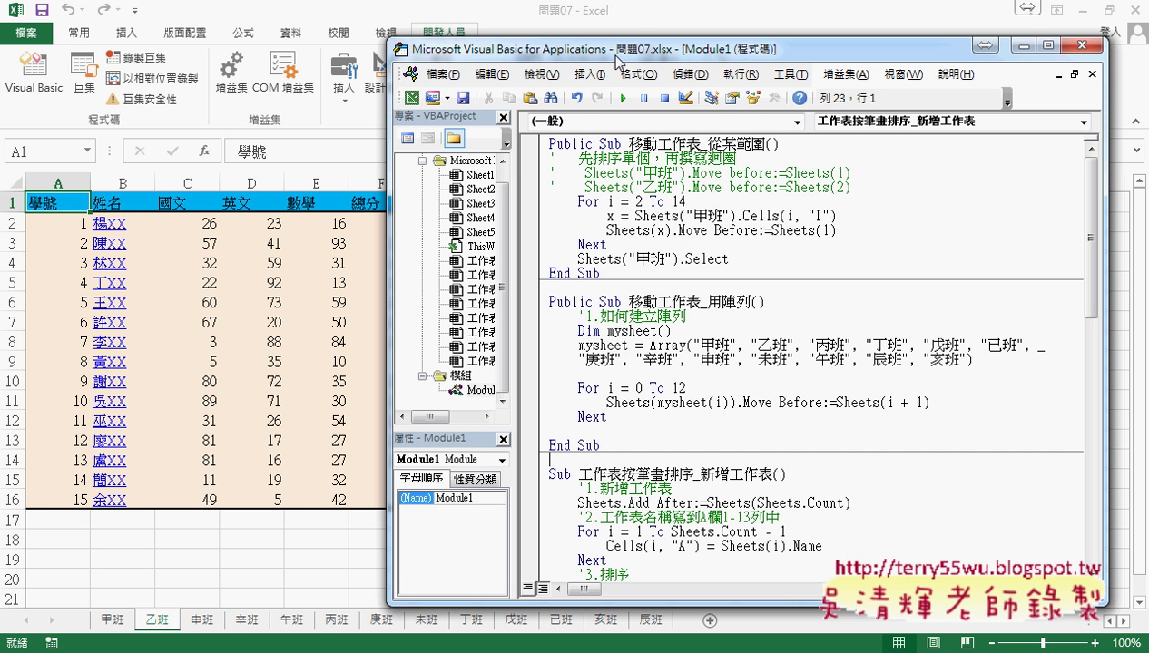
pyautogui.click(679, 231)
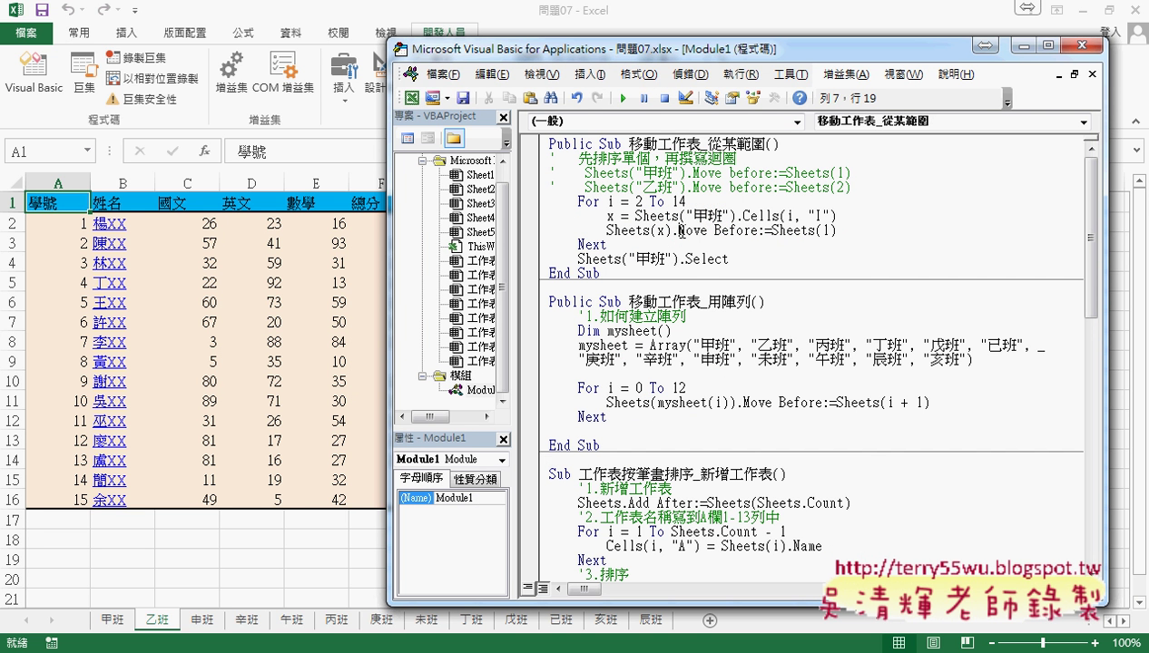
pyautogui.doubleClick(681, 231)
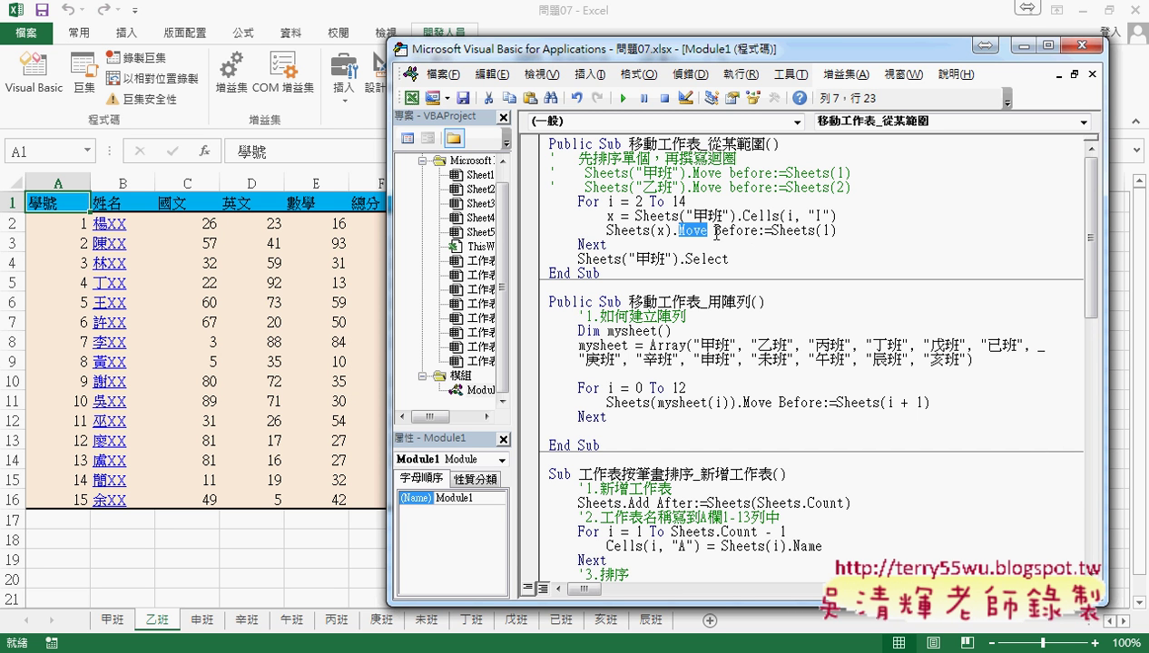
pyautogui.moveTo(714, 231); pyautogui.dragTo(767, 232)
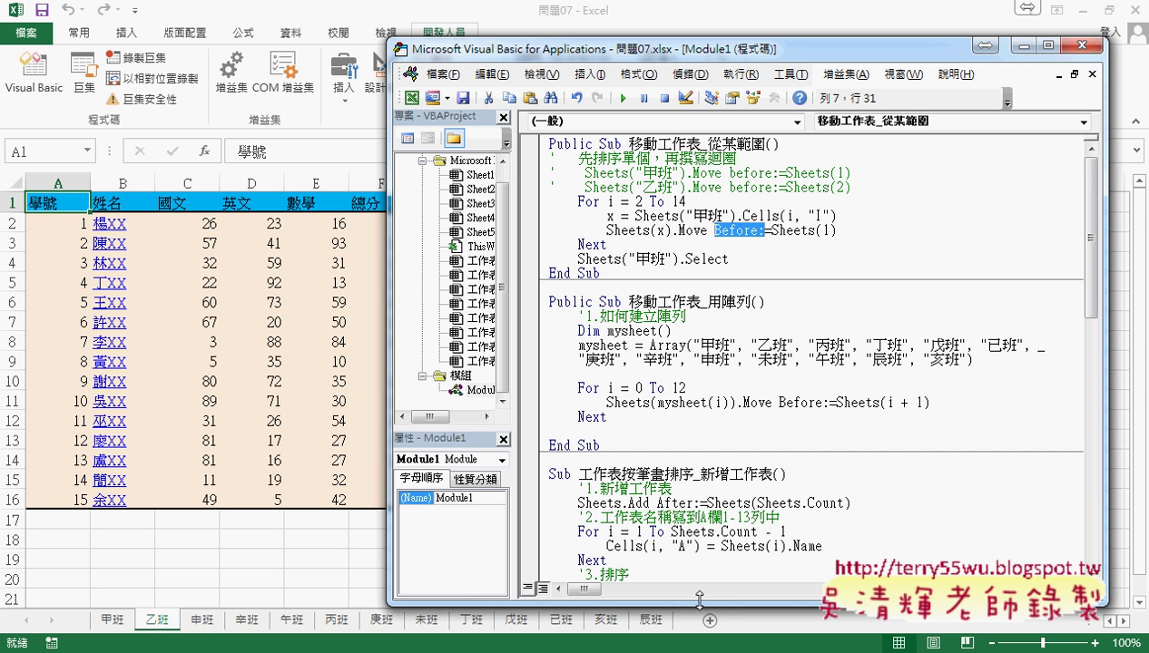
pyautogui.moveTo(695, 605); pyautogui.dragTo(701, 525)
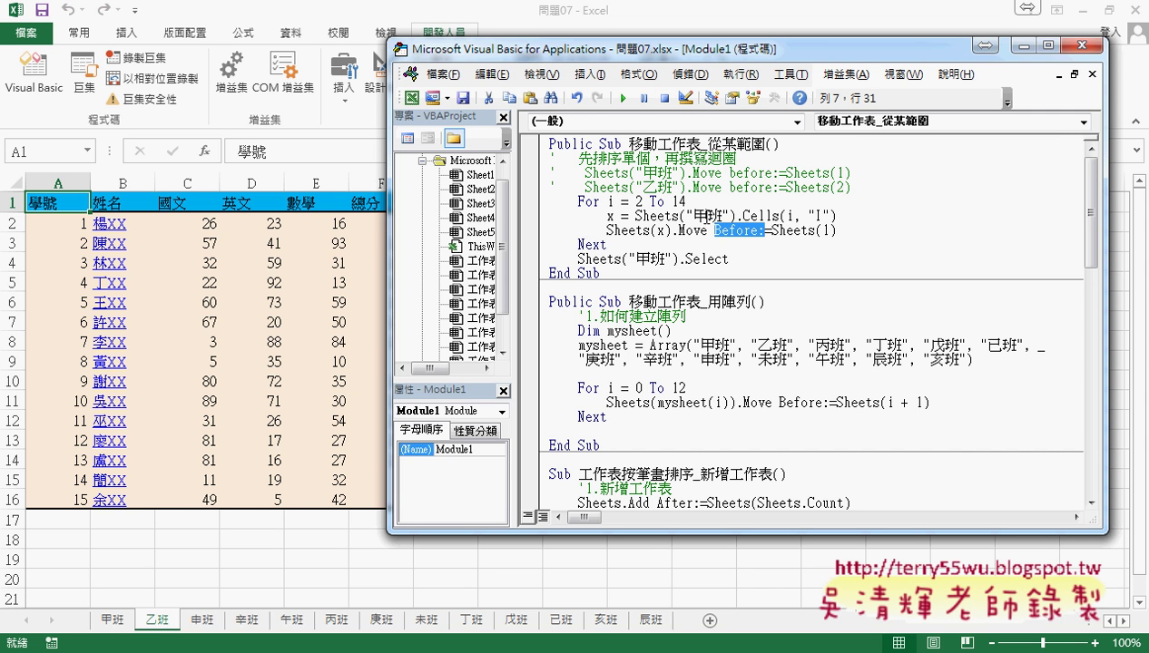
pyautogui.moveTo(737, 259)
pyautogui.mouseDown()
pyautogui.moveTo(546, 158)
pyautogui.moveTo(536, 210)
pyautogui.mouseUp()
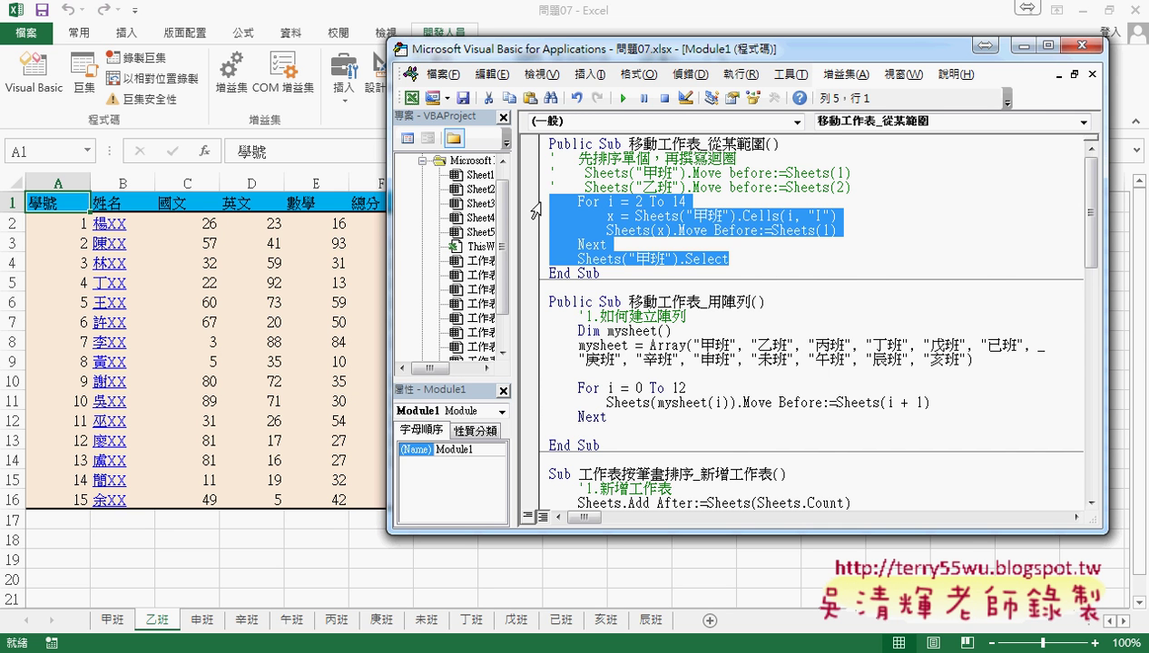
pyautogui.press('Delete')
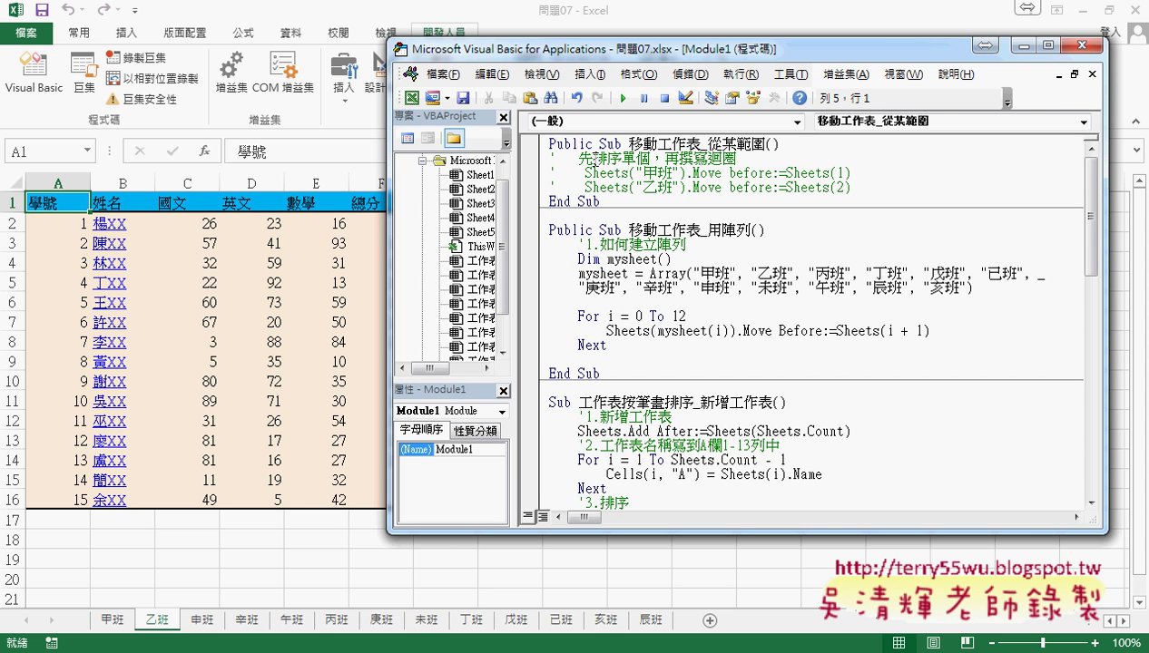
# - Uncomment Sheets("甲班").Move before:=Sheets(1), walking through its reference and target position
pyautogui.click(553, 172)
pyautogui.hotkey('shift', 'Left')
pyautogui.press('Delete')
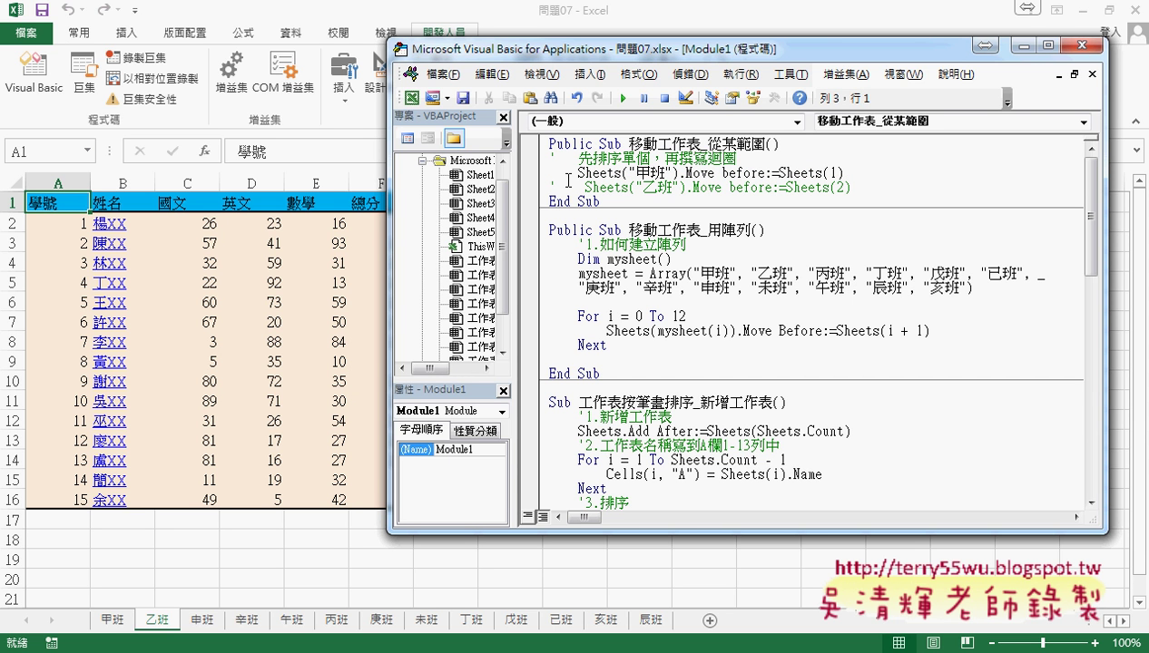
pyautogui.moveTo(574, 173); pyautogui.dragTo(776, 173)
pyautogui.click(622, 172)
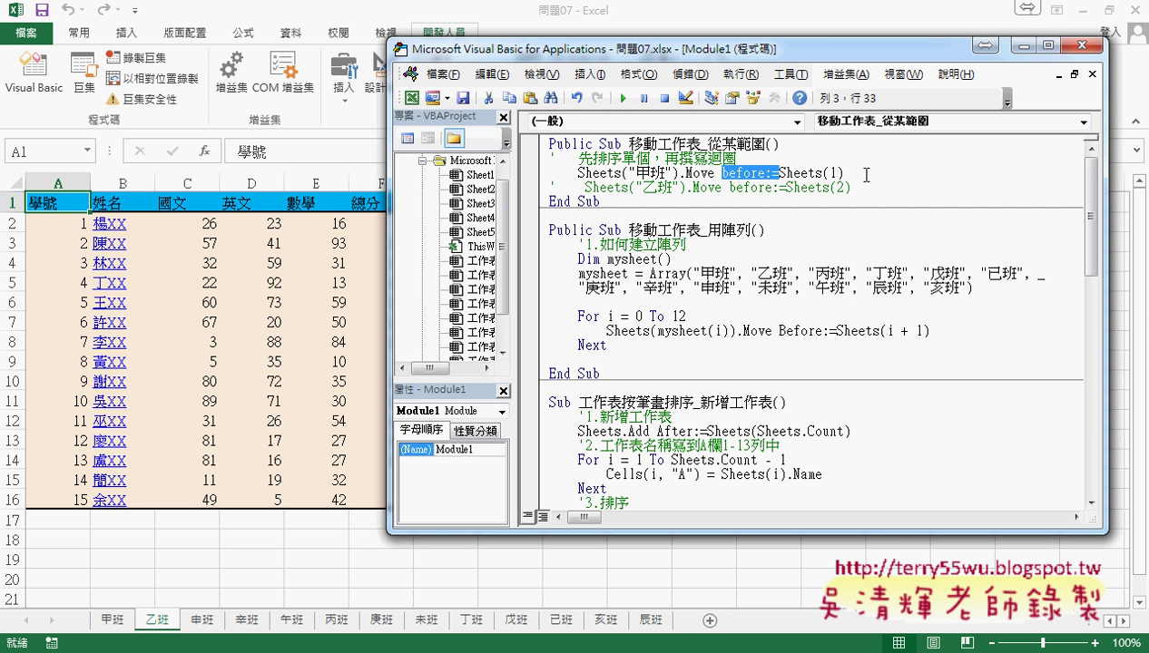
pyautogui.moveTo(836, 173); pyautogui.dragTo(828, 172)
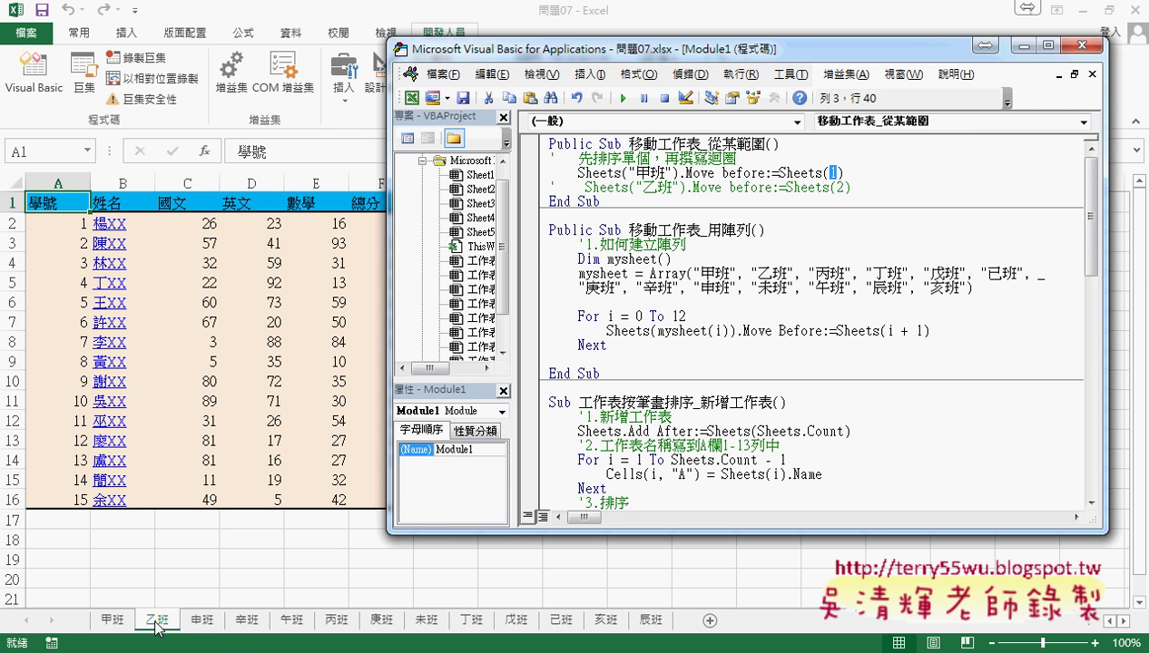
# - Uncomment Sheets("乙班").Move before:=Sheets(2) and point out its target Sheets(2)
pyautogui.click(555, 187)
pyautogui.moveTo(556, 187); pyautogui.dragTo(549, 187)
pyautogui.press('Delete')
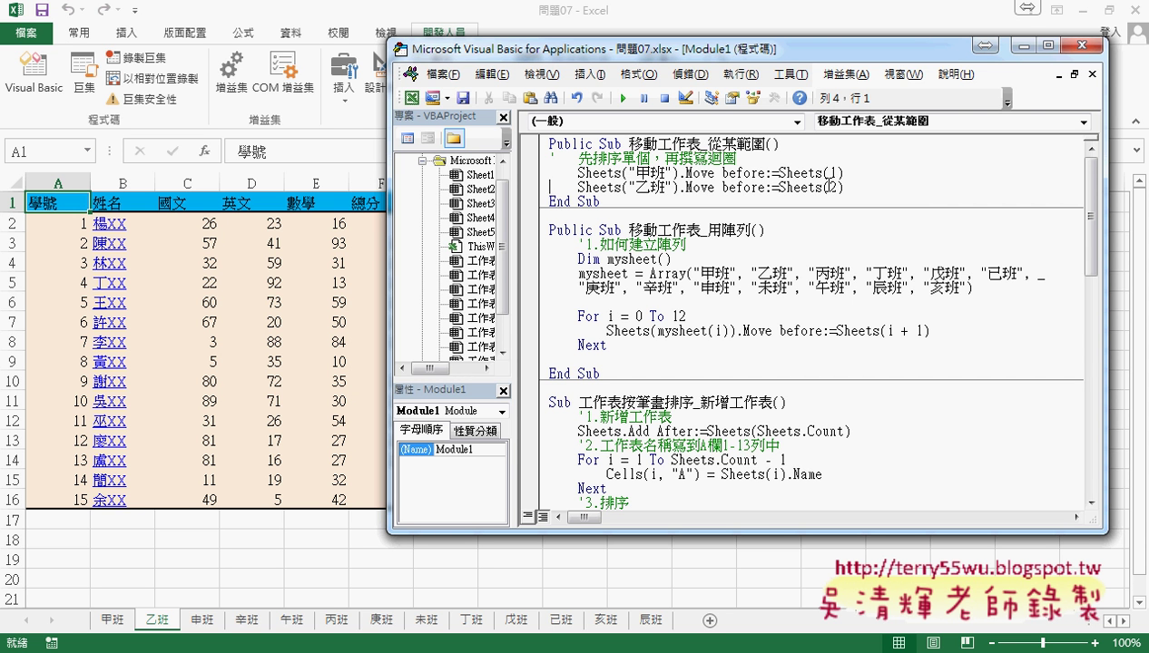
pyautogui.moveTo(844, 188); pyautogui.dragTo(777, 187)
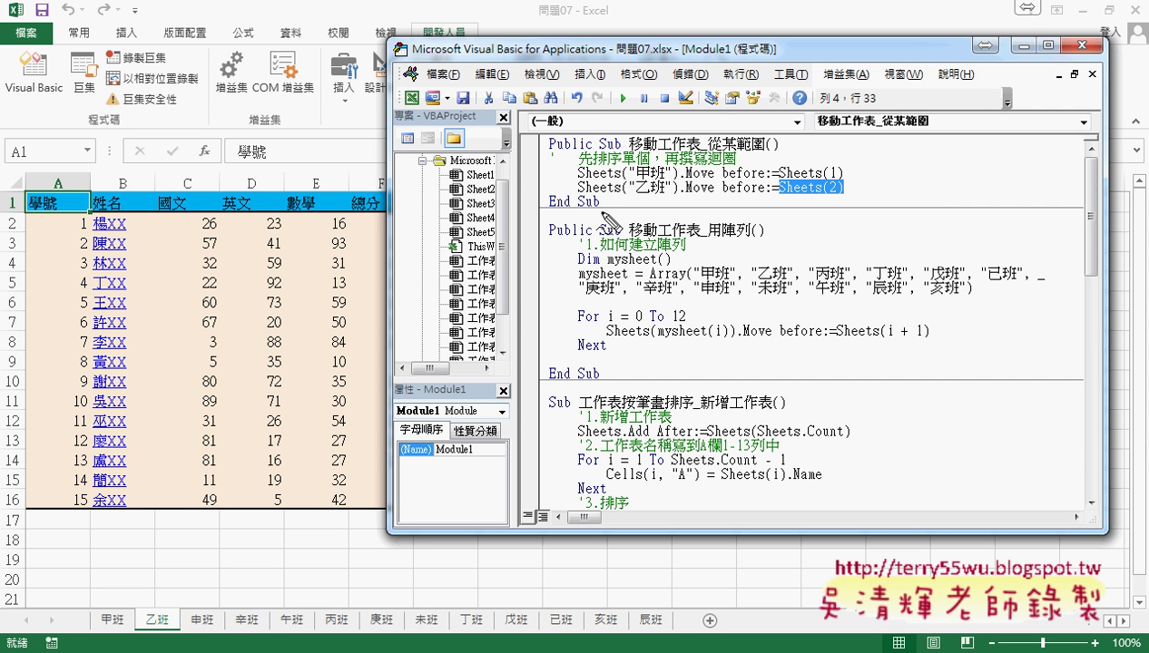
pyautogui.click(603, 212)
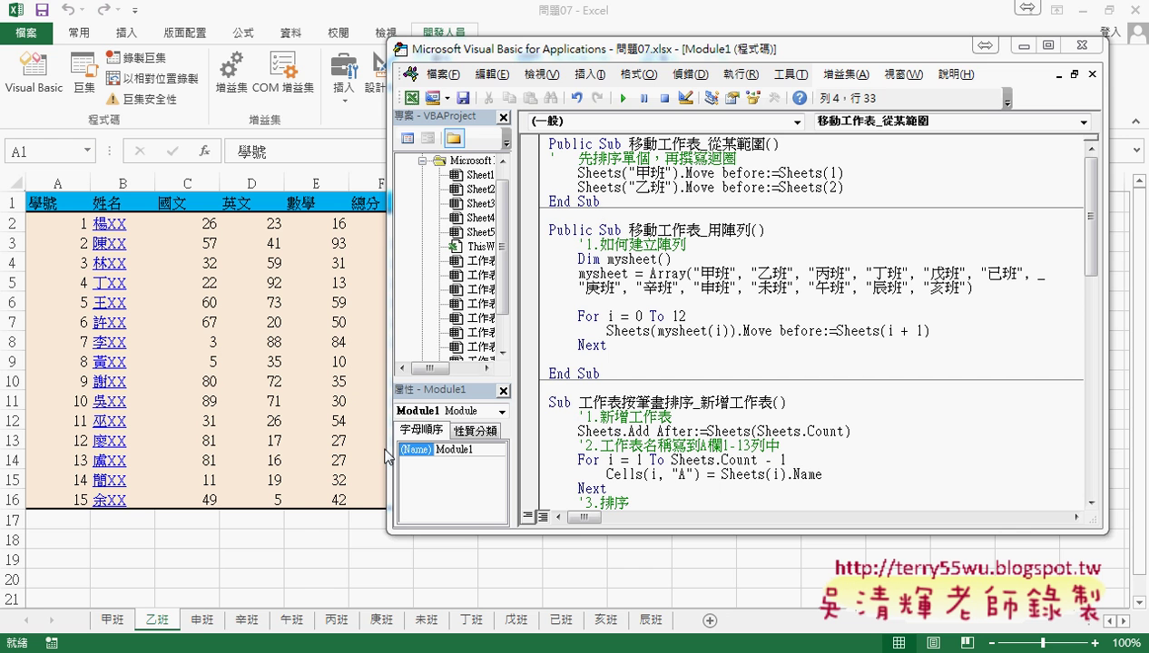
# - Select the class-name table 甲班 through 亥班 in the list document, then go back to Excel
pyautogui.hotkey('alt', 'Tab')
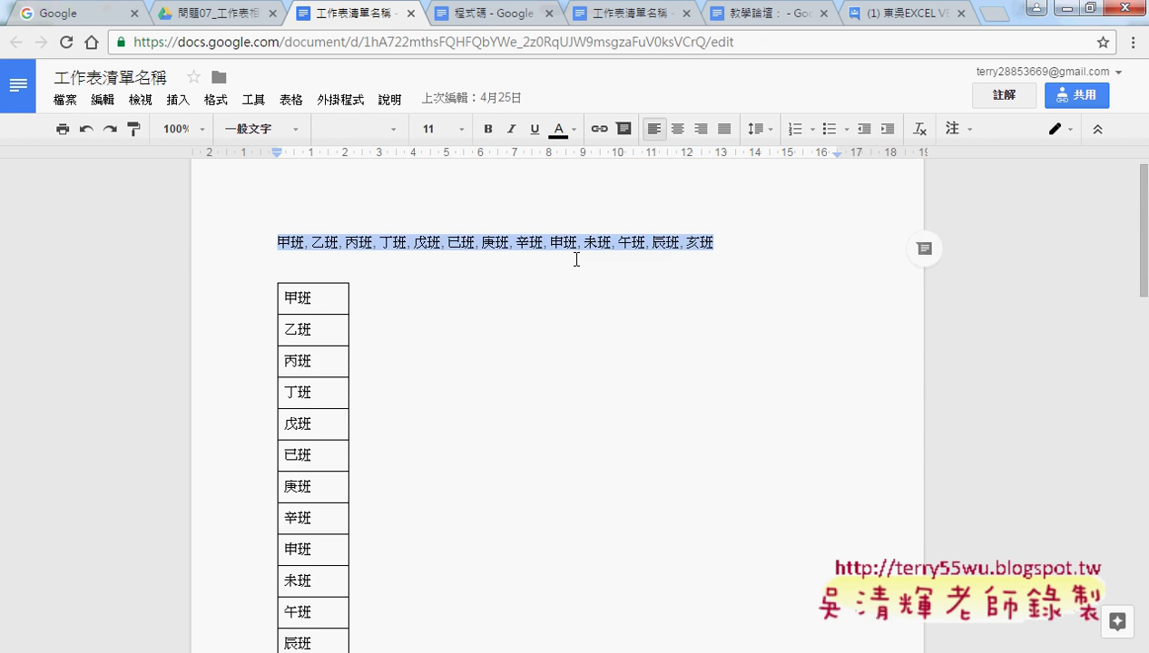
pyautogui.scroll(-2, 557, 259)
pyautogui.scroll(1, 556, 259)
pyautogui.moveTo(285, 225); pyautogui.dragTo(513, 539)
pyautogui.hotkey('ctrl', 'c')
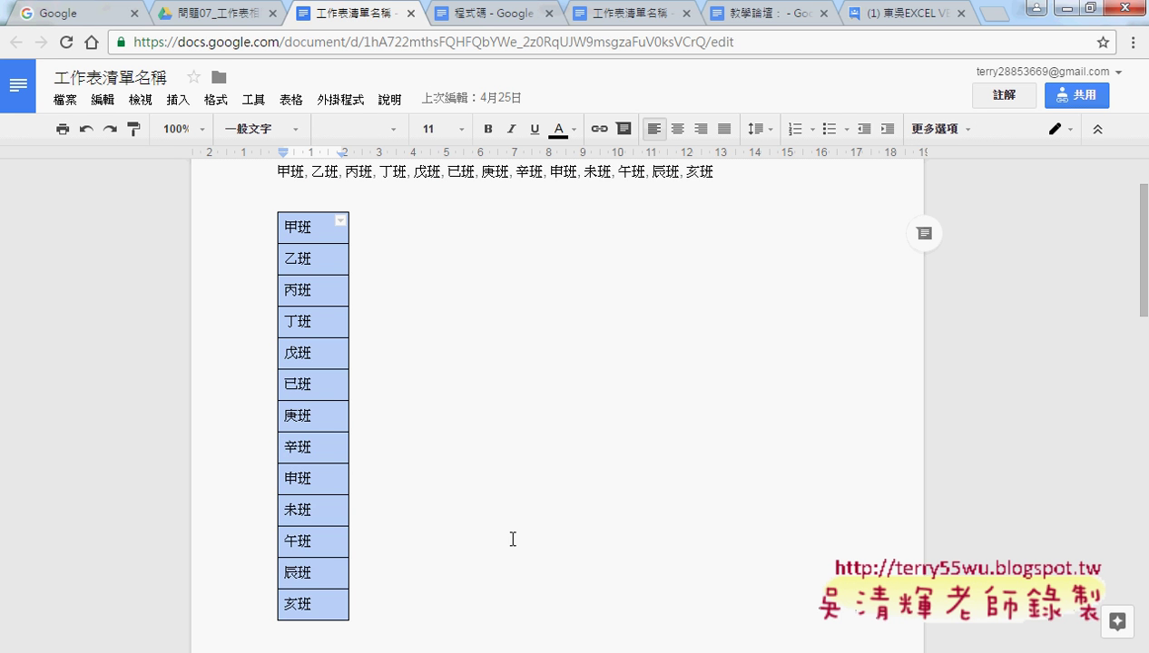
pyautogui.click(1058, 8)
pyautogui.click(225, 373)
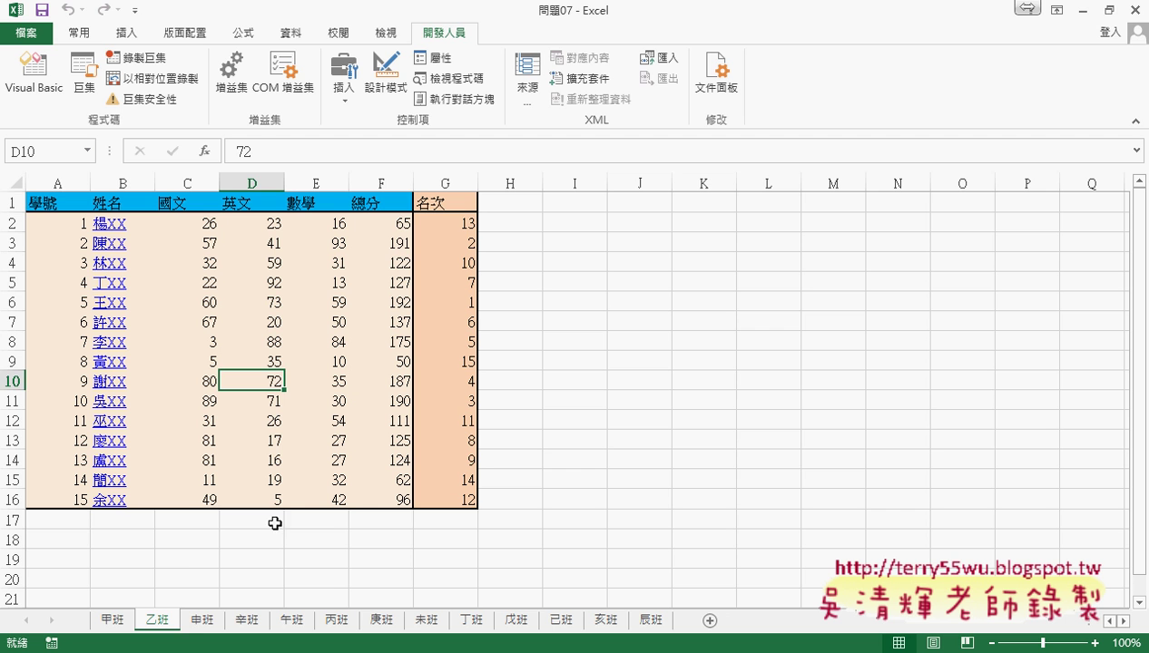
# - On the 甲班 sheet, enter the header 清單 in cell I1
pyautogui.click(110, 620)
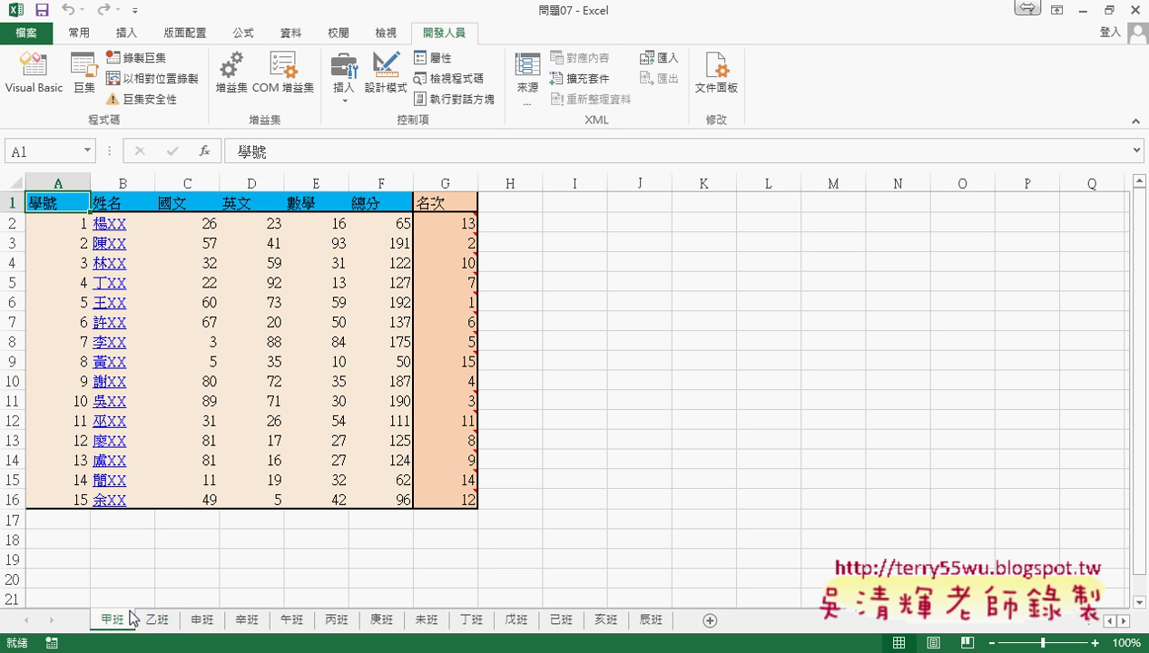
pyautogui.click(572, 200)
pyautogui.doubleClick(564, 200)
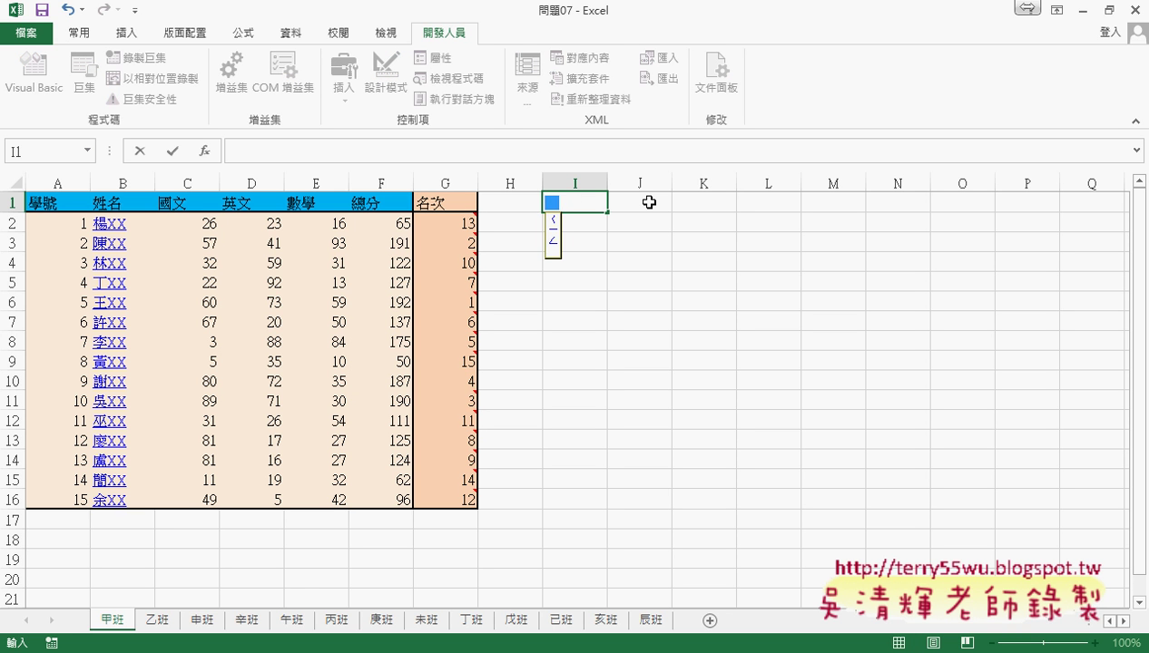
pyautogui.write('清單')
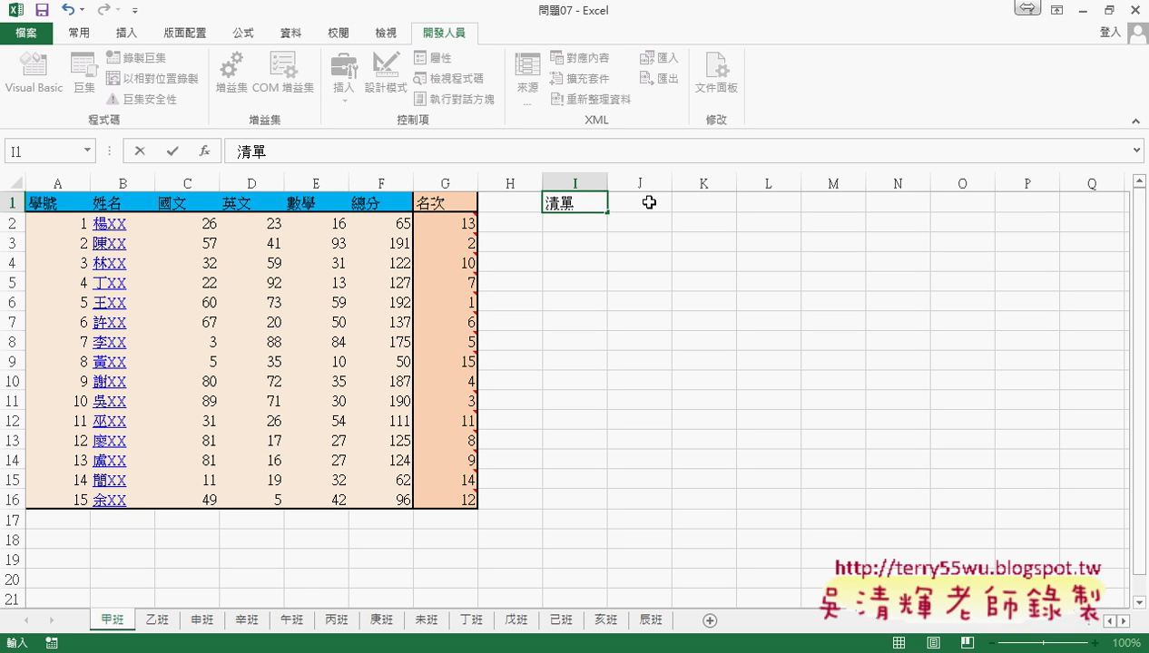
pyautogui.press('Return')
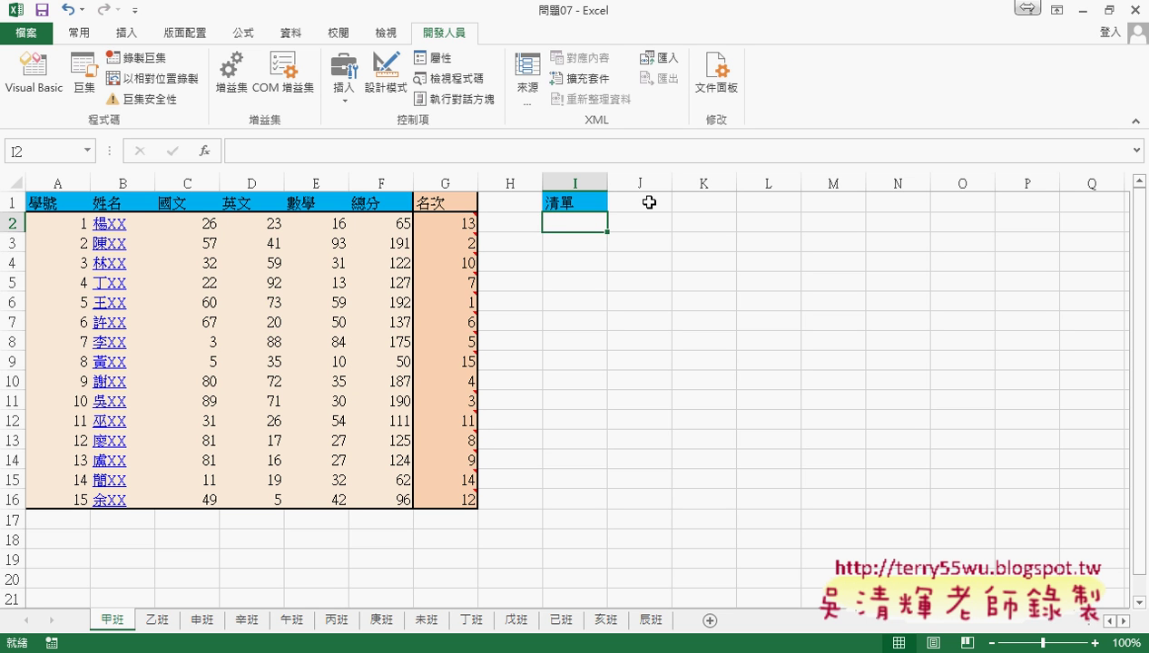
# - Paste the class names 甲班–亥班 into I2:I14 matching destination formatting, and check the result
pyautogui.hotkey('ctrl', 'v')
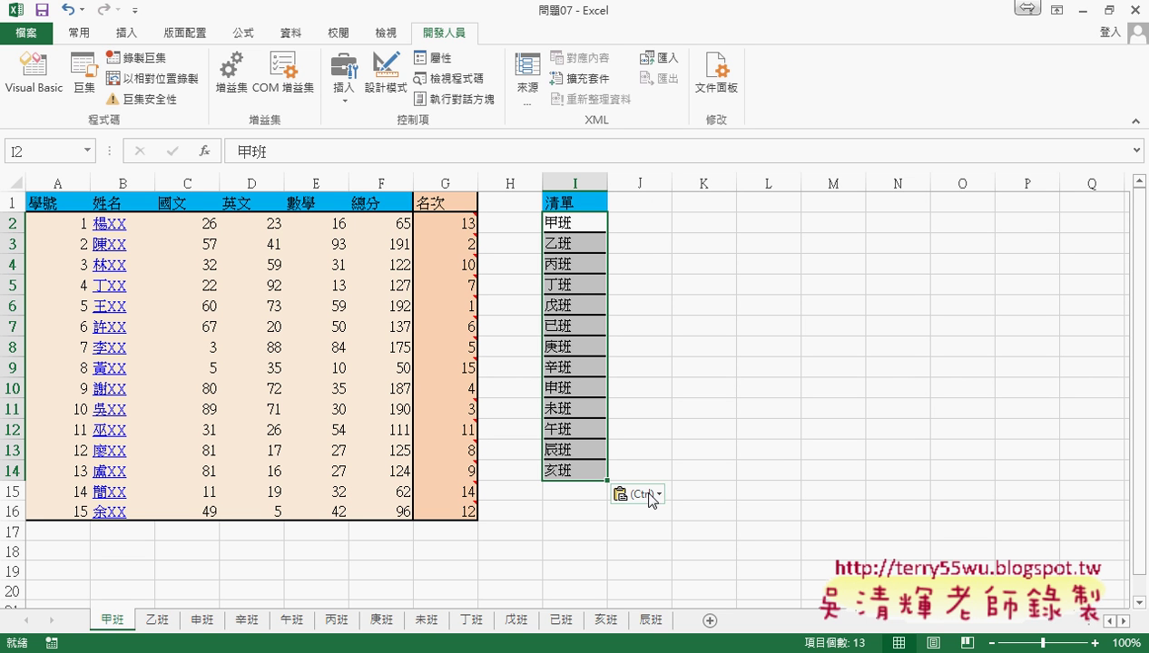
pyautogui.click(650, 495)
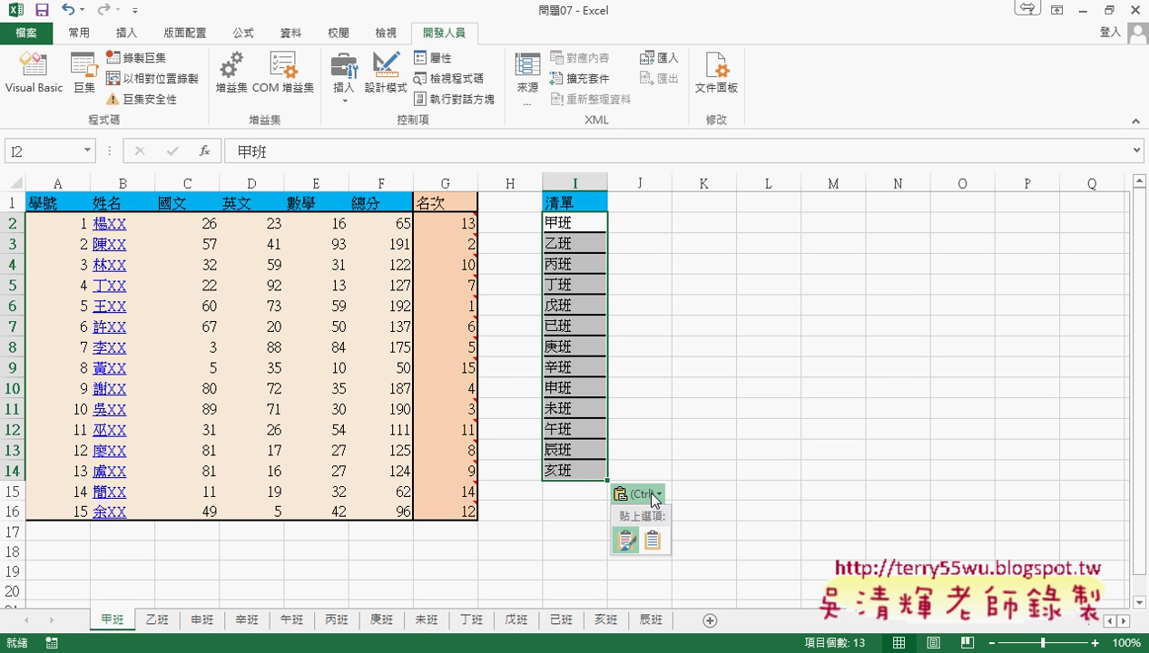
pyautogui.click(660, 547)
pyautogui.click(753, 247)
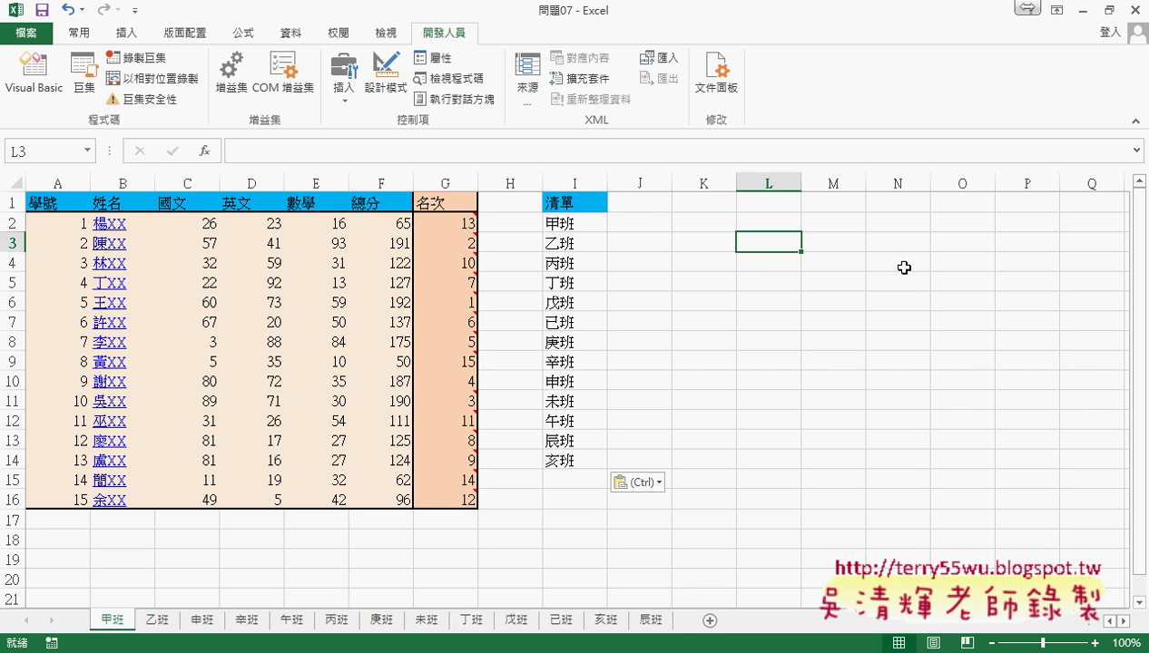
pyautogui.click(582, 201)
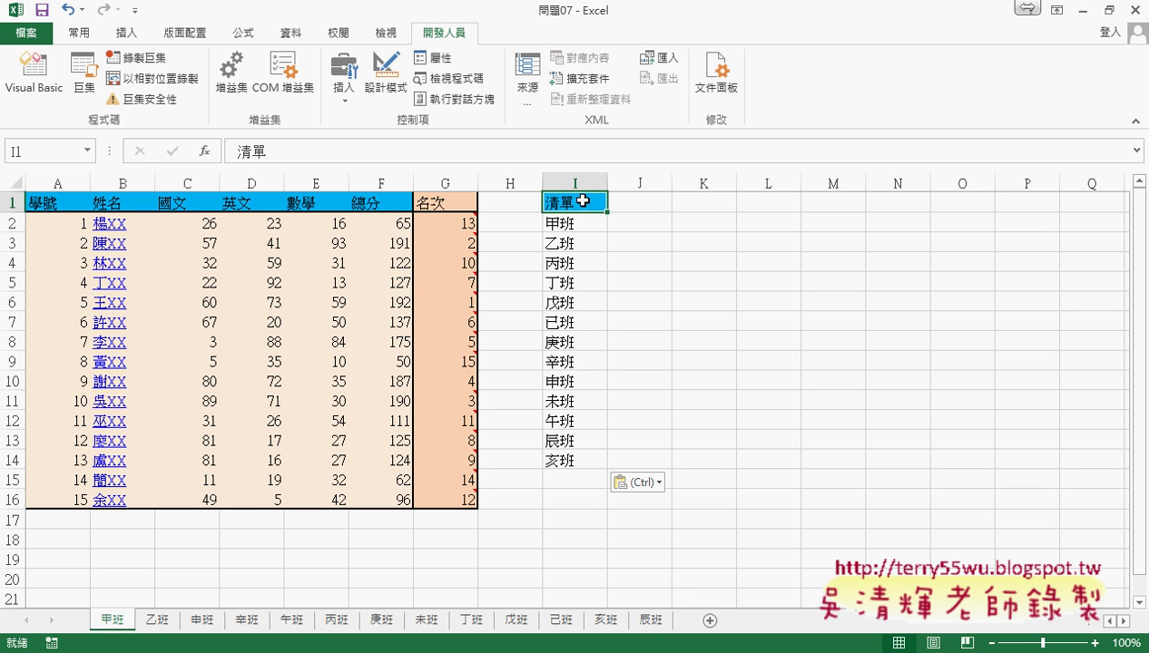
pyautogui.click(587, 225)
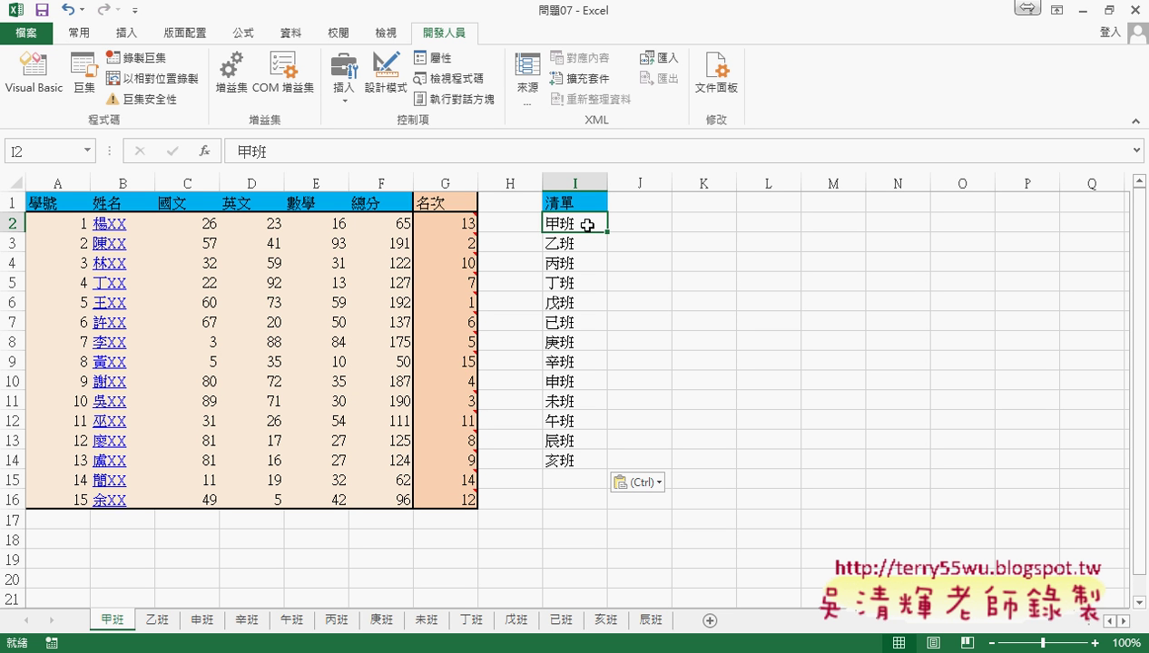
pyautogui.click(585, 200)
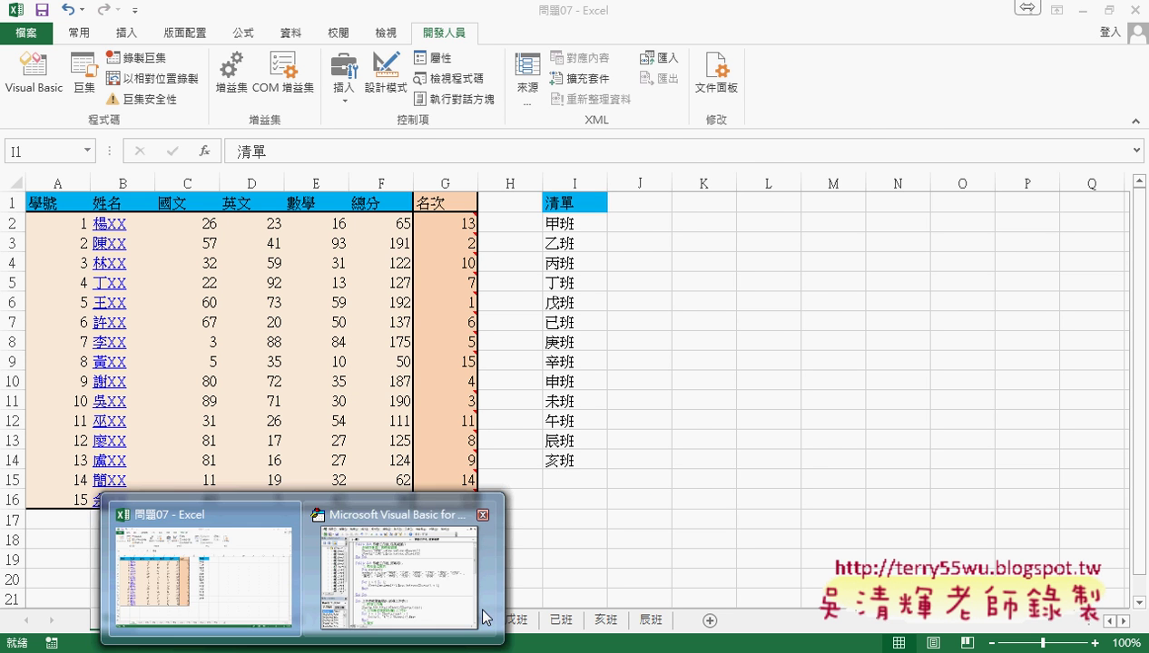
# - Add a blank line after the 乙班 Move line and shift the VBA editor right to reveal column I
pyautogui.click(418, 553)
pyautogui.click(855, 188)
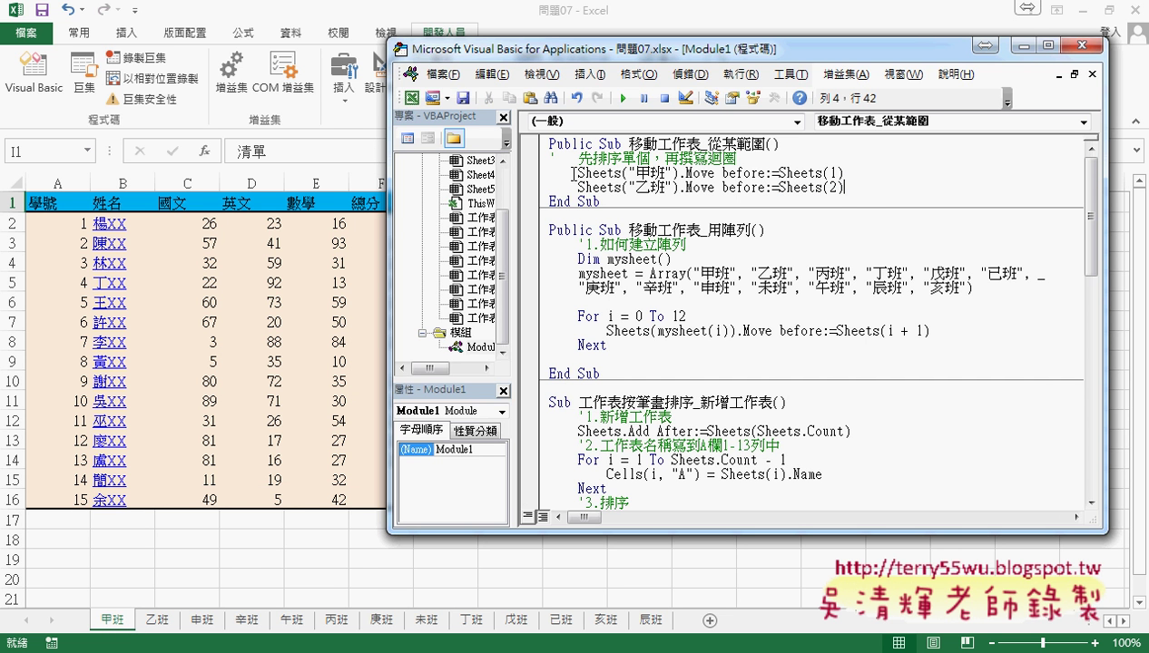
pyautogui.press('Return')
pyautogui.press('Return')
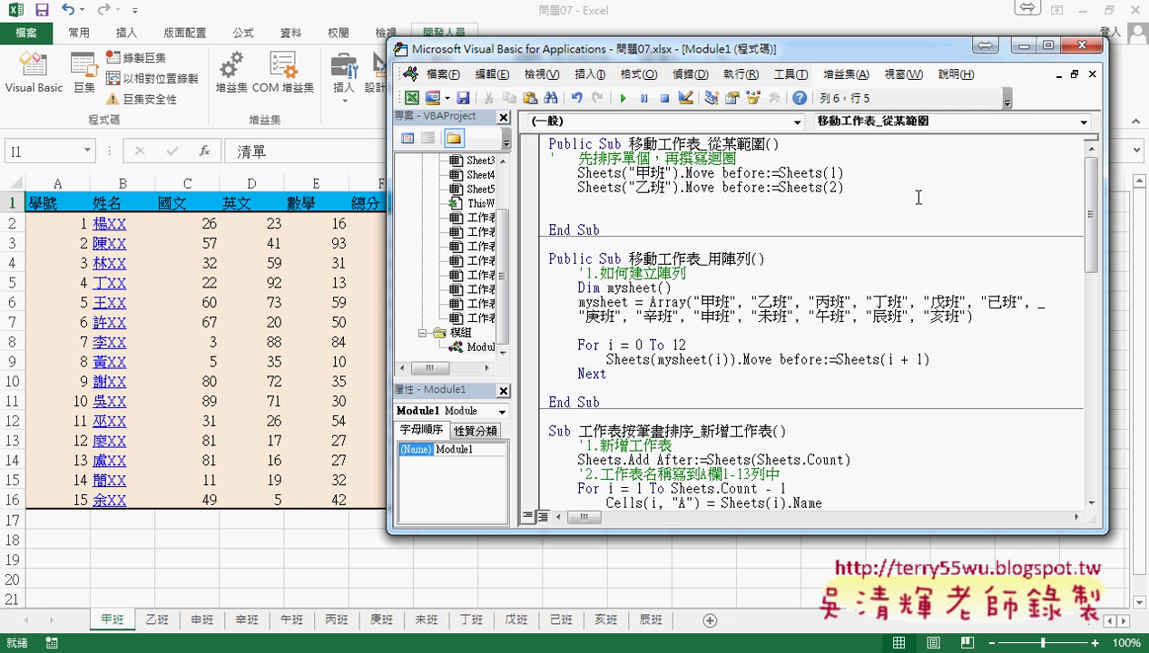
pyautogui.moveTo(495, 53); pyautogui.dragTo(726, 49)
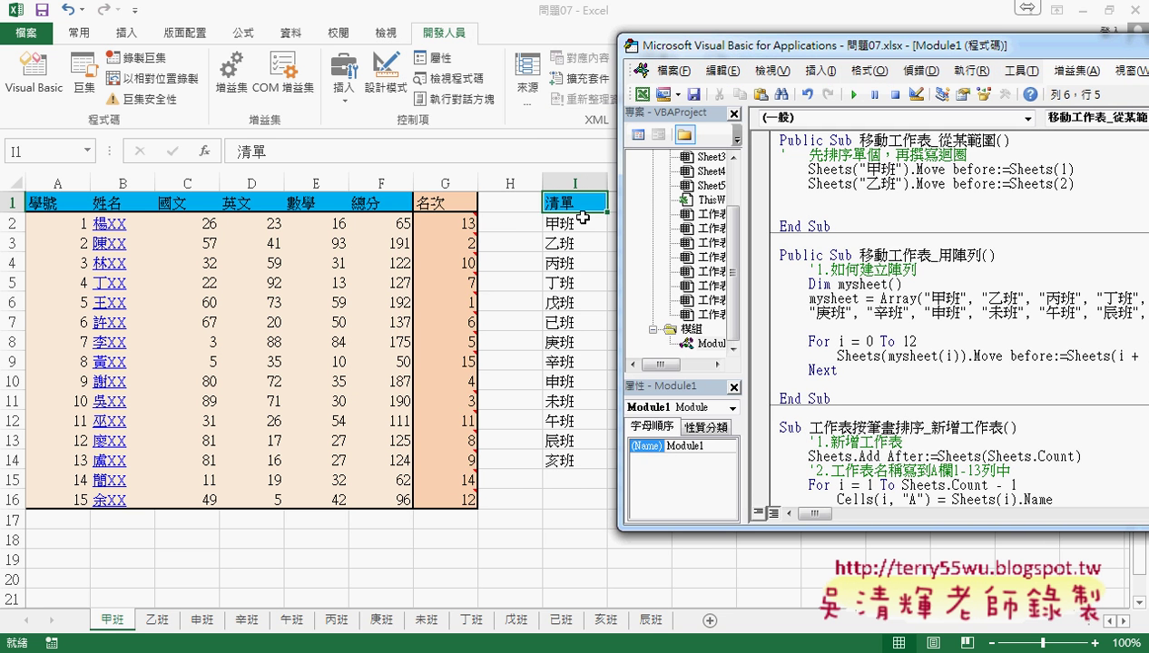
# - Highlight the two Move statements, the hard-coded 甲班 name, and the Sheets(1)/Sheets(2) positions
pyautogui.moveTo(1079, 184); pyautogui.dragTo(772, 172)
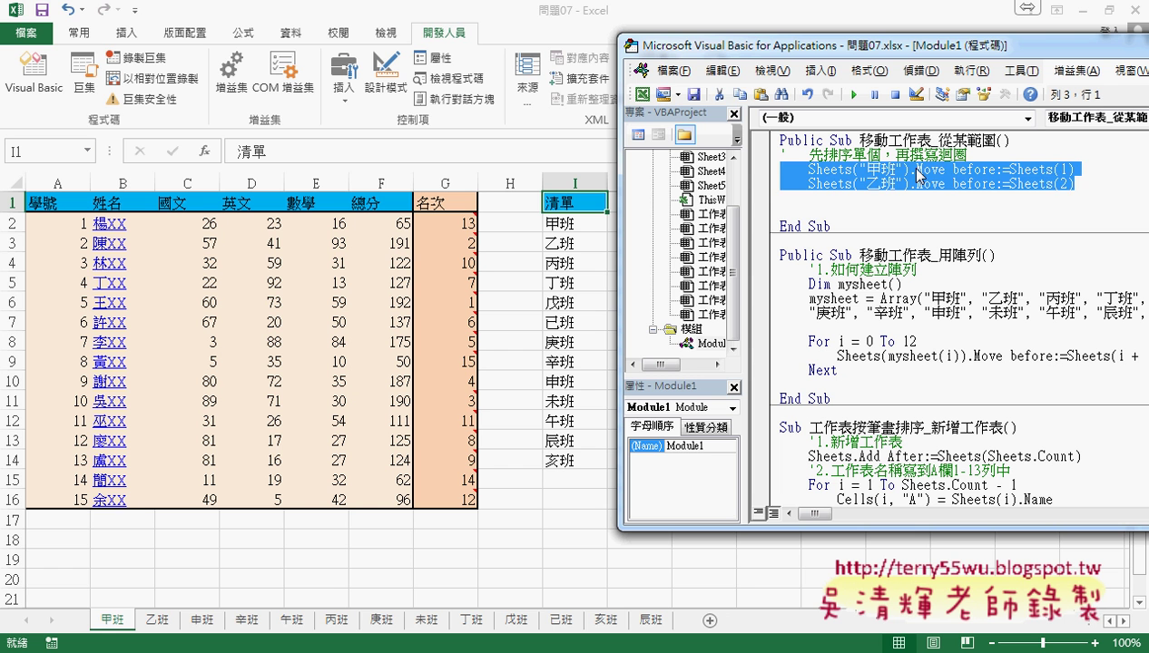
pyautogui.press('Left')
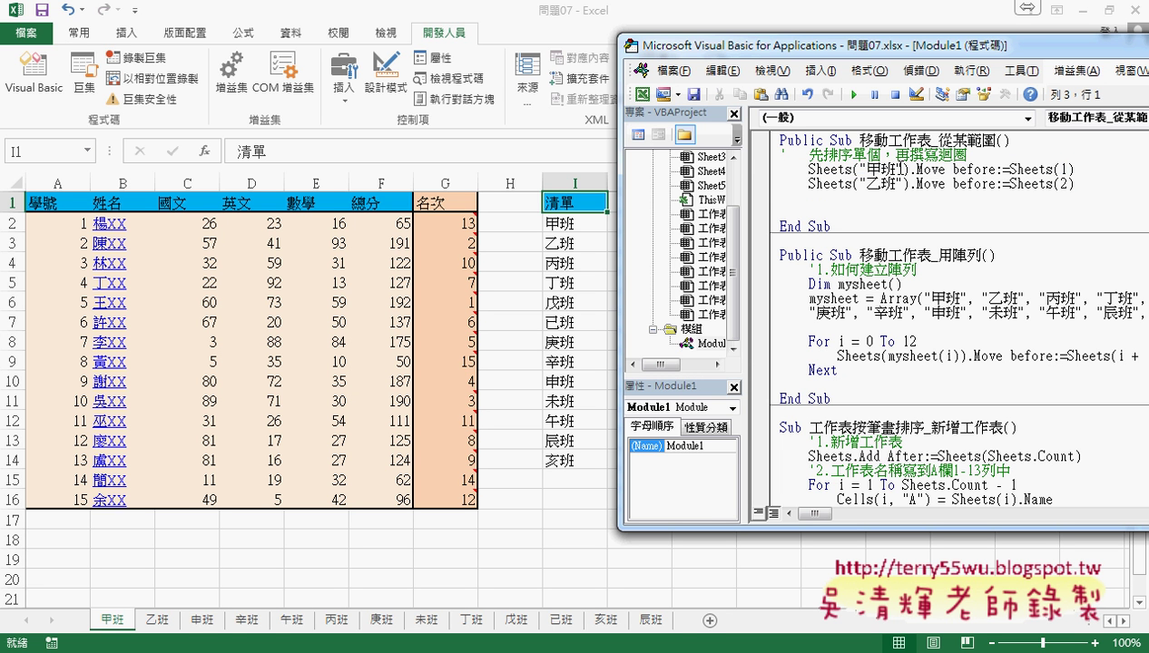
pyautogui.moveTo(902, 170); pyautogui.dragTo(860, 170)
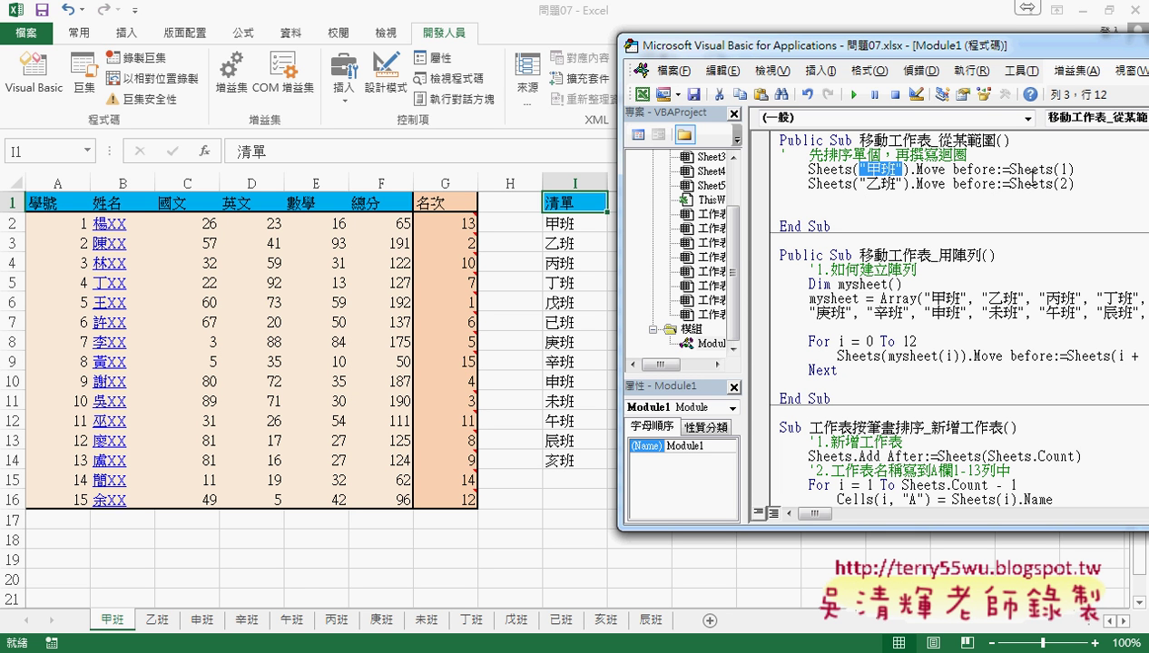
pyautogui.click(1066, 168)
pyautogui.doubleClick(1068, 184)
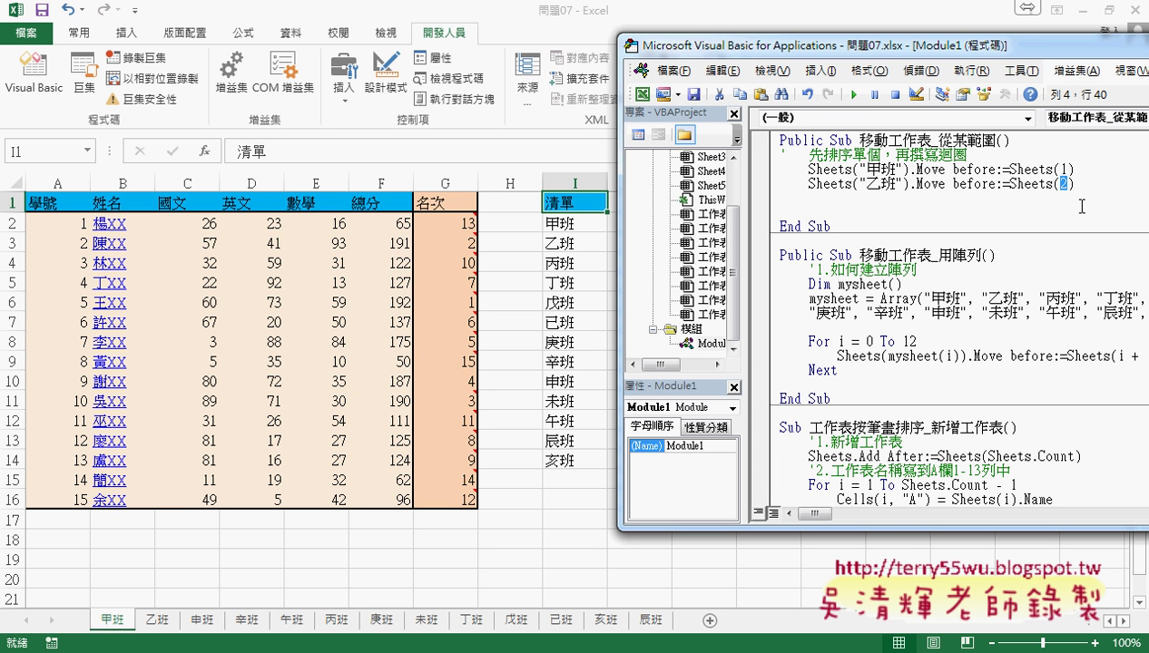
# - Show the Edit toolbar and comment out both single-sheet Sheets().Move lines
pyautogui.moveTo(1077, 185); pyautogui.dragTo(762, 172)
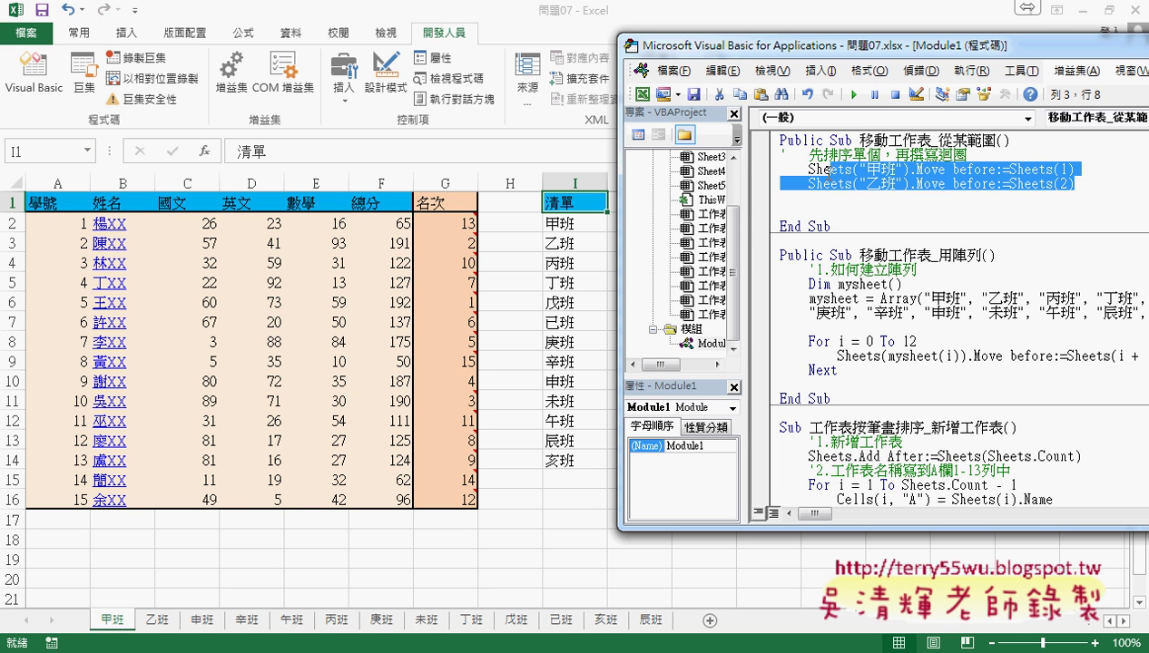
pyautogui.rightClick(877, 100)
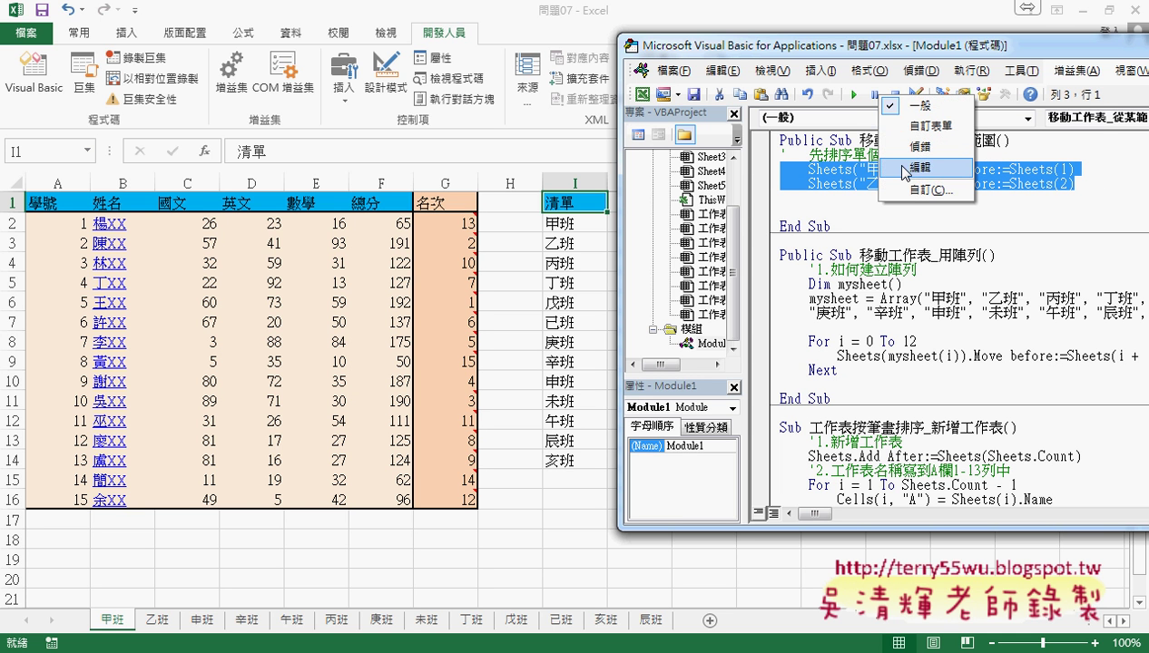
pyautogui.click(905, 166)
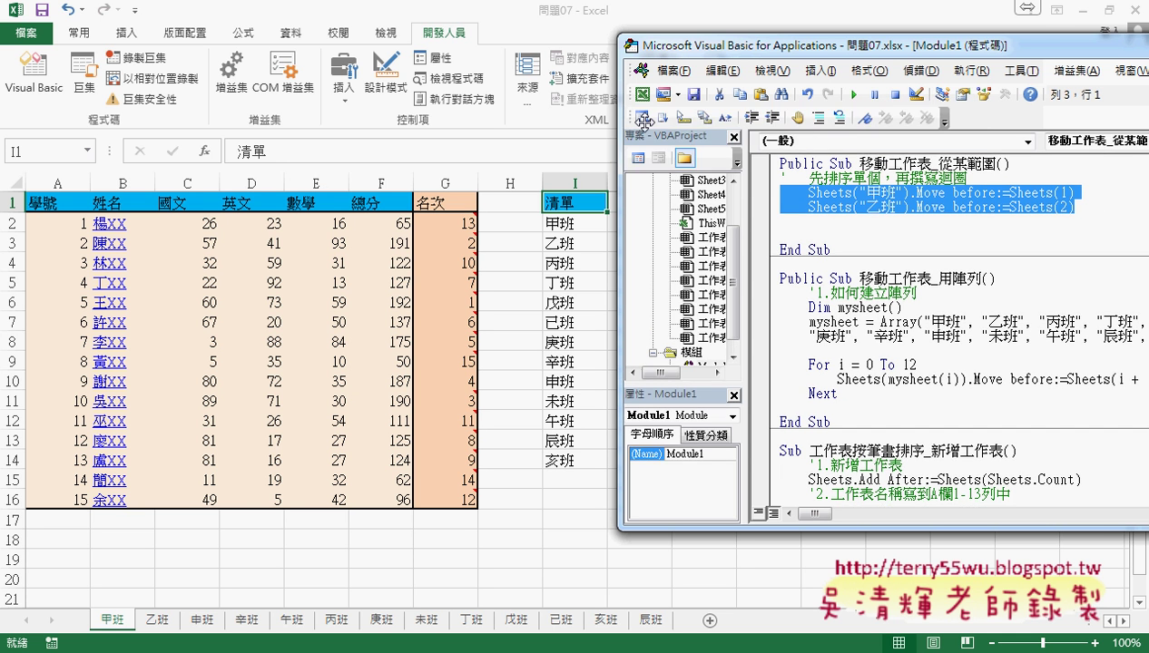
pyautogui.moveTo(336, 163); pyautogui.dragTo(690, 121)
pyautogui.click(687, 118)
# - Add an indented empty For i = 2 To 14 … Next loop and select the commented 甲班 Move statement
pyautogui.click(1130, 206)
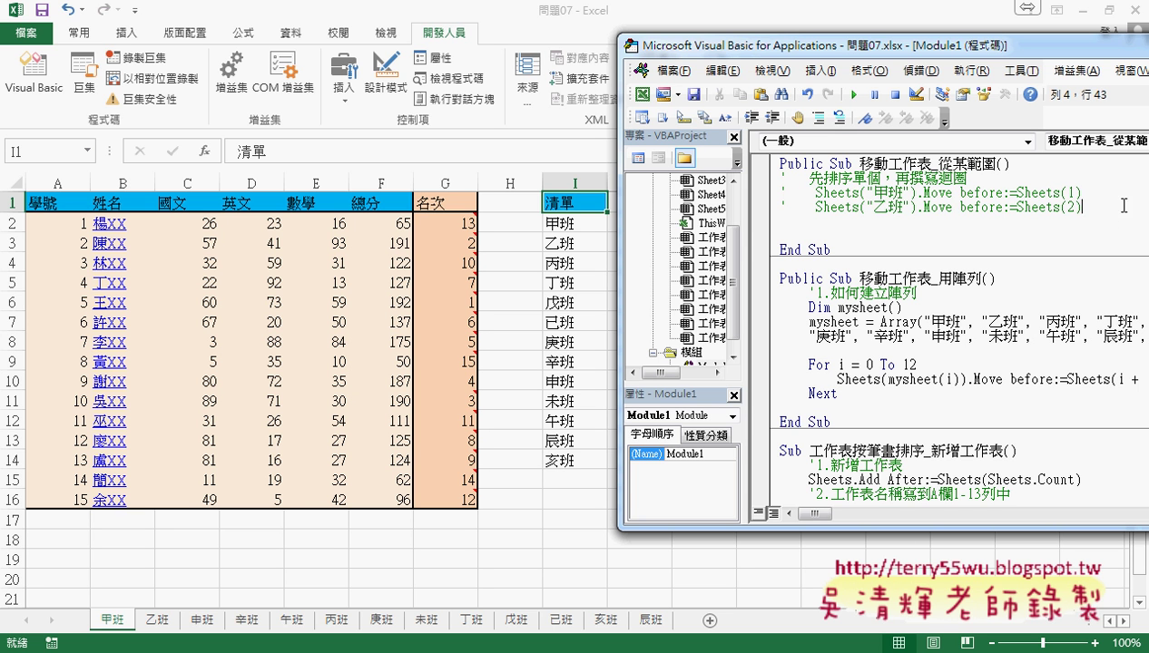
pyautogui.press('Return')
pyautogui.press('Tab')
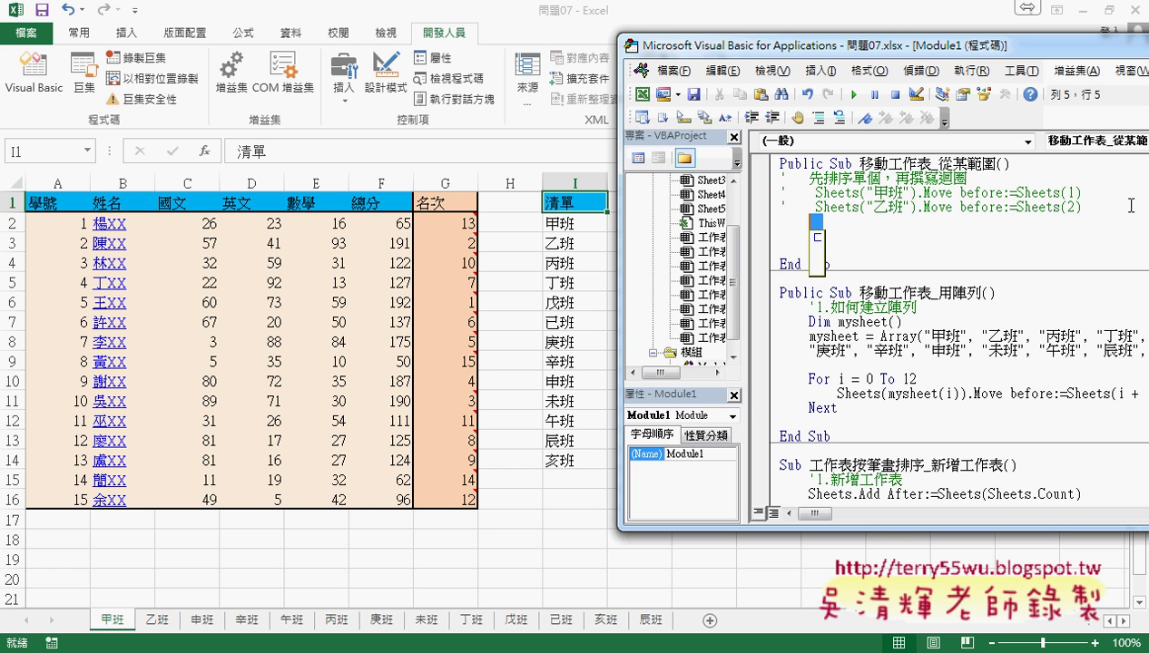
pyautogui.write('for ')
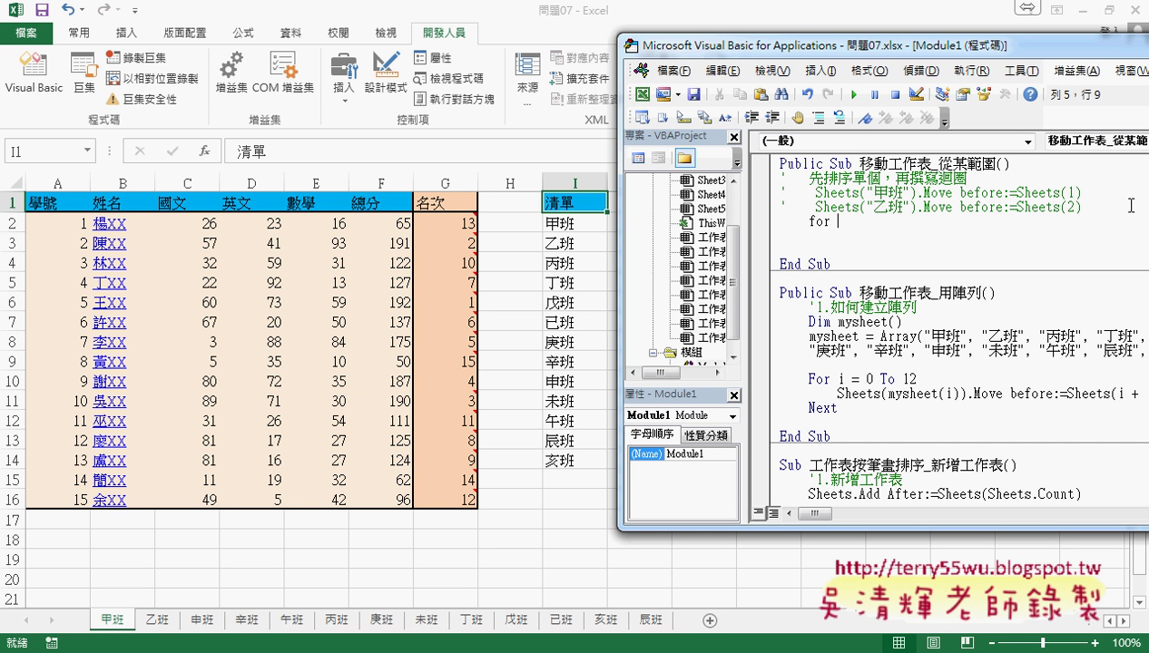
pyautogui.write('i')
pyautogui.write('=')
pyautogui.write('2 t')
pyautogui.write('o 14')
pyautogui.press('Return')
pyautogui.press('Return')
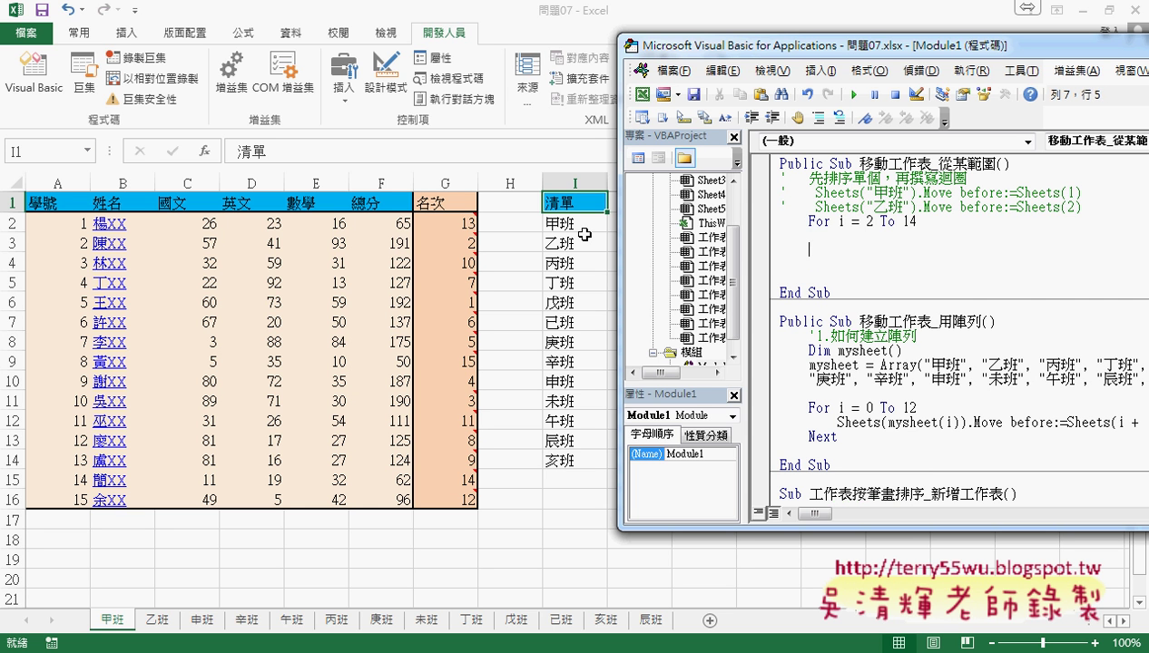
pyautogui.write('next')
pyautogui.press('Delete')
pyautogui.press('Delete')
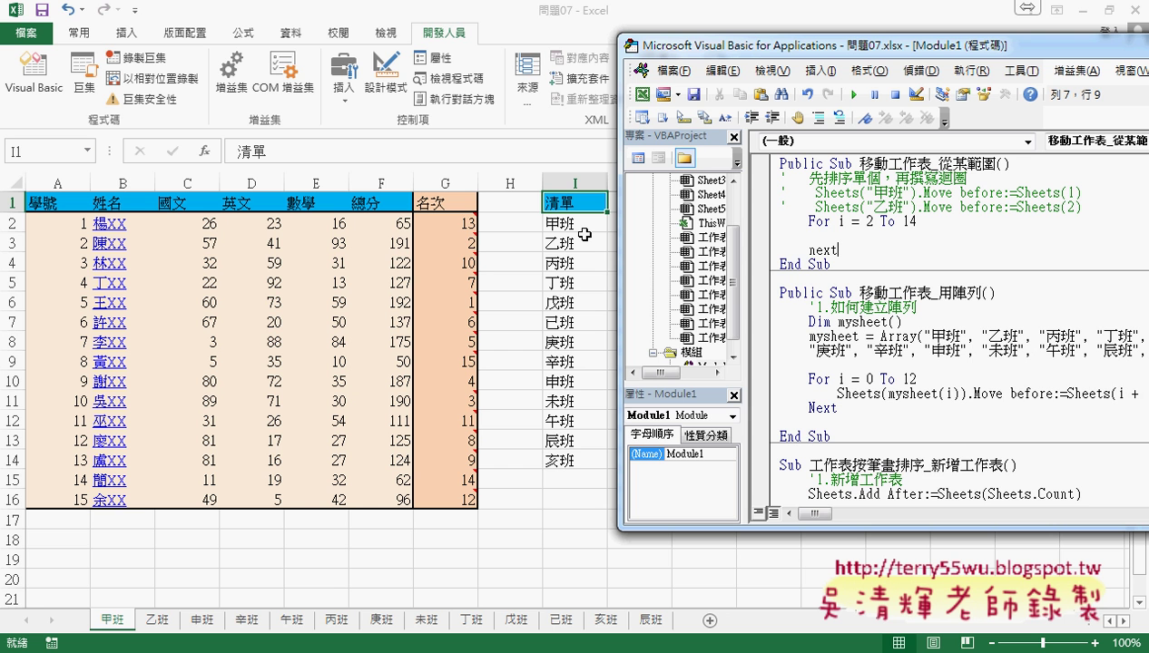
pyautogui.press('Up')
pyautogui.press('Tab')
pyautogui.doubleClick(813, 192)
pyautogui.moveTo(813, 192); pyautogui.dragTo(1080, 193)
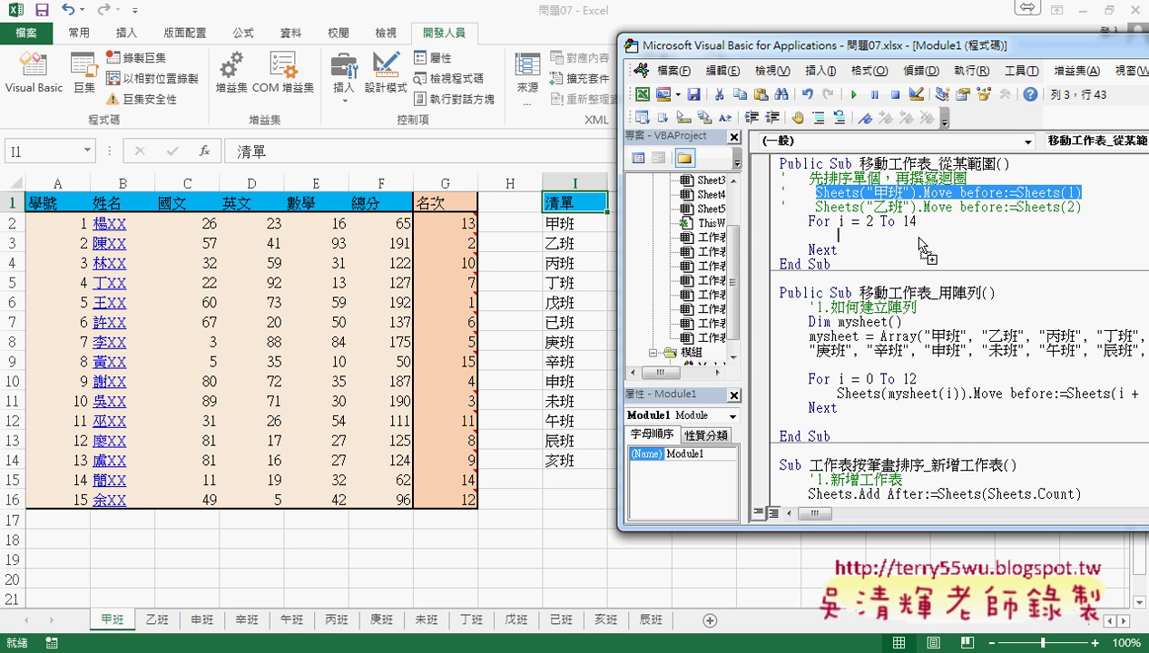
# - Copy the 甲班 Move statement into the loop and replace "甲班" with Cells(i,"I")
pyautogui.moveTo(919, 240); pyautogui.dragTo(918, 242)
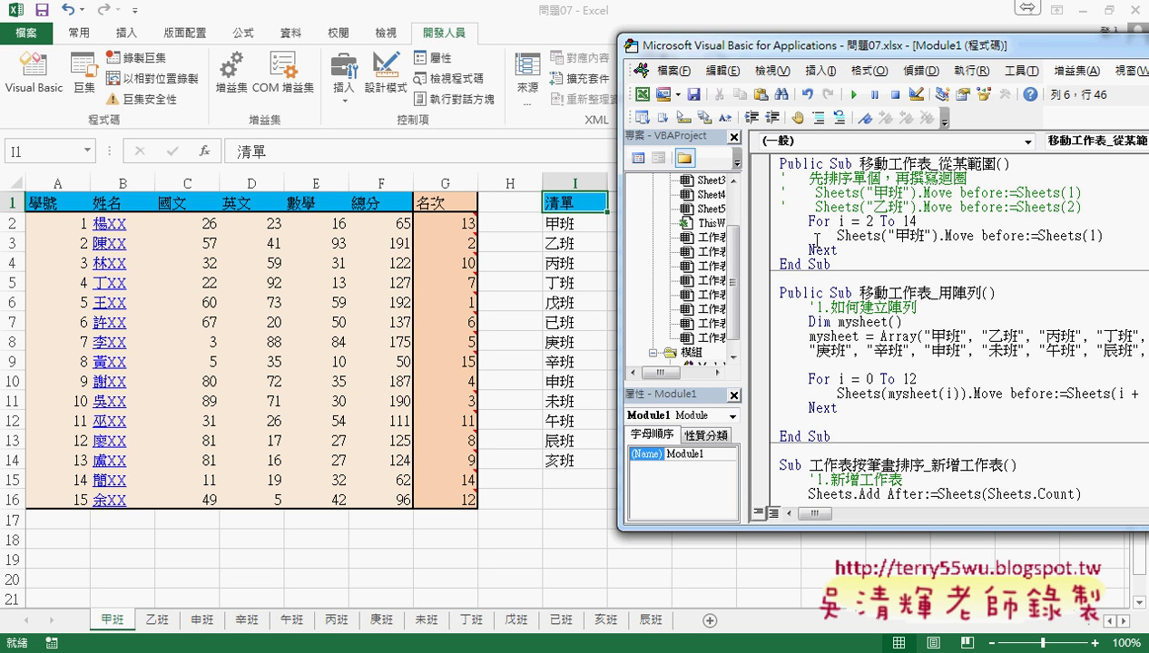
pyautogui.moveTo(888, 235); pyautogui.dragTo(933, 235)
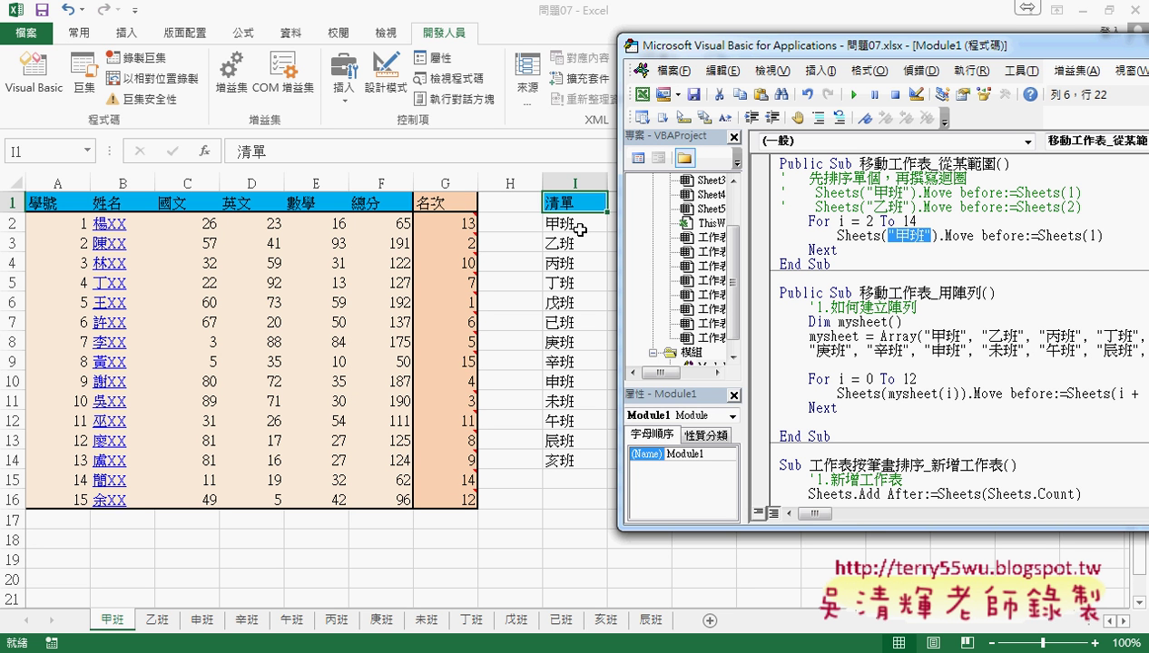
pyautogui.write('cel')
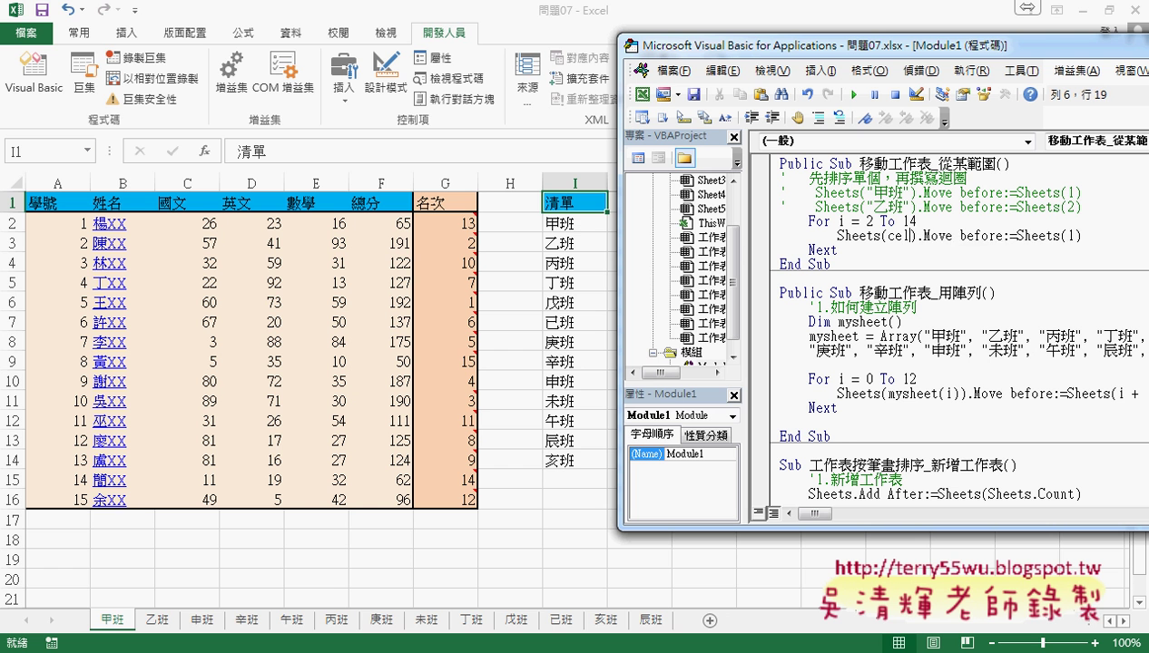
pyautogui.write('ls(')
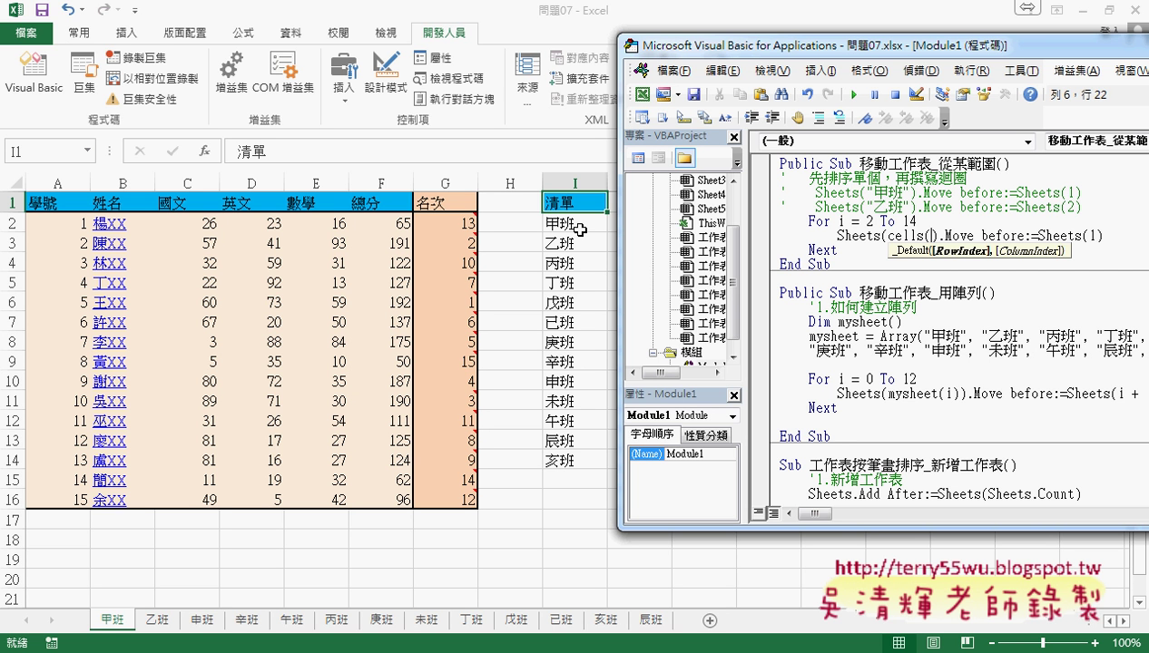
pyautogui.write('i,"')
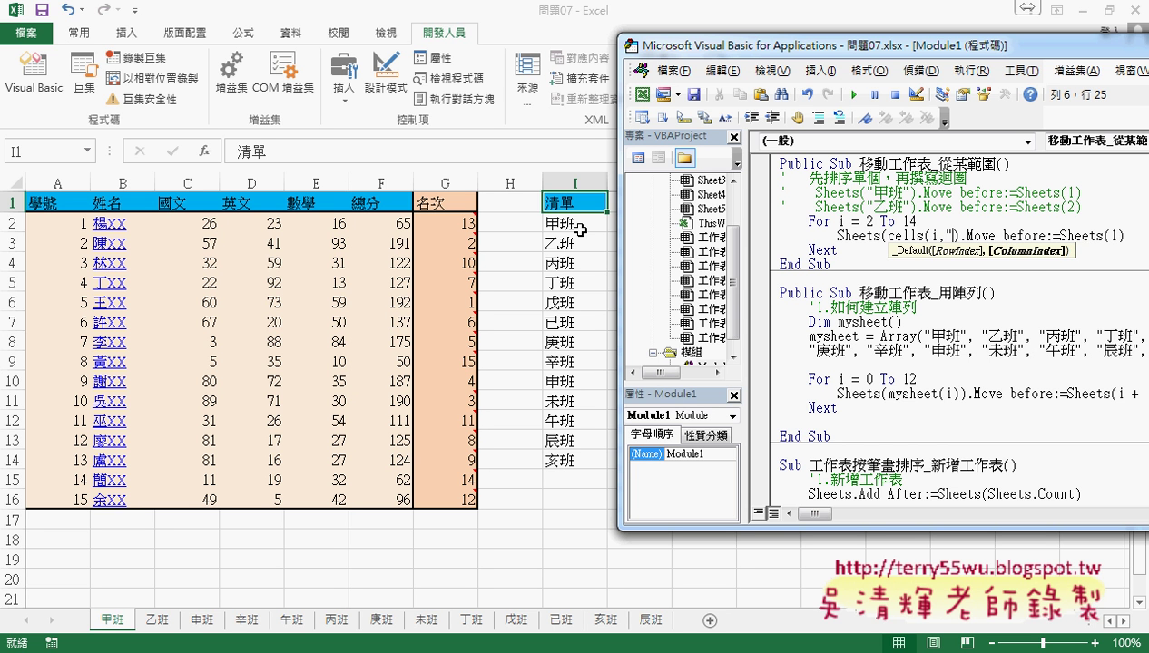
pyautogui.write('I")')
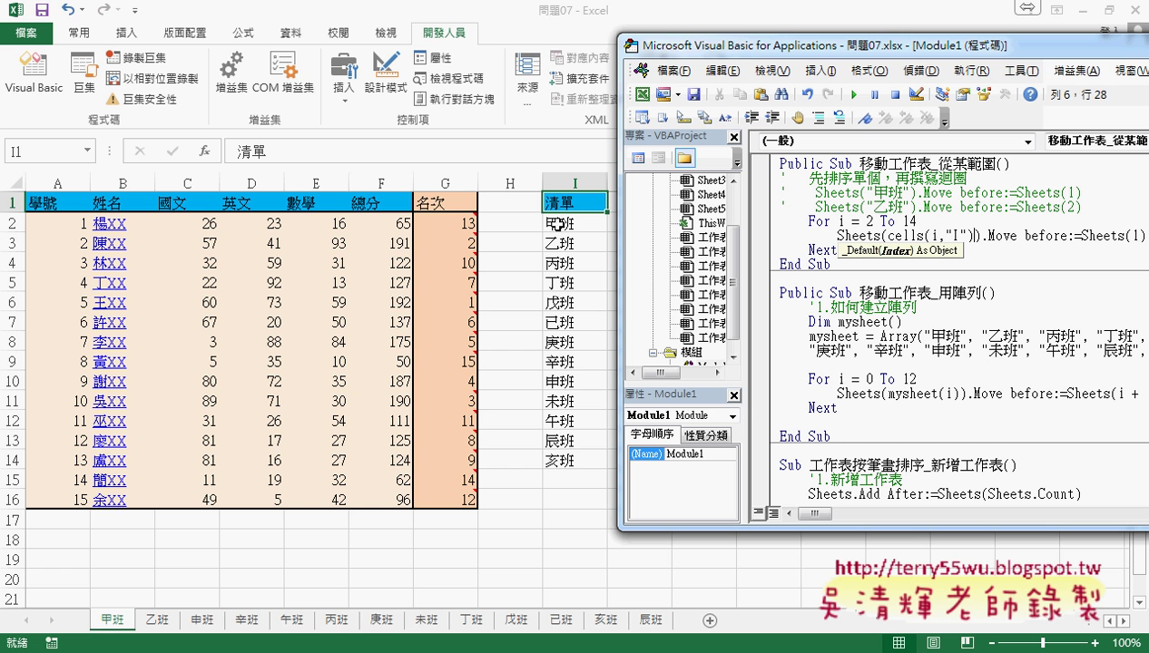
pyautogui.click(970, 236)
pyautogui.moveTo(973, 237); pyautogui.dragTo(887, 236)
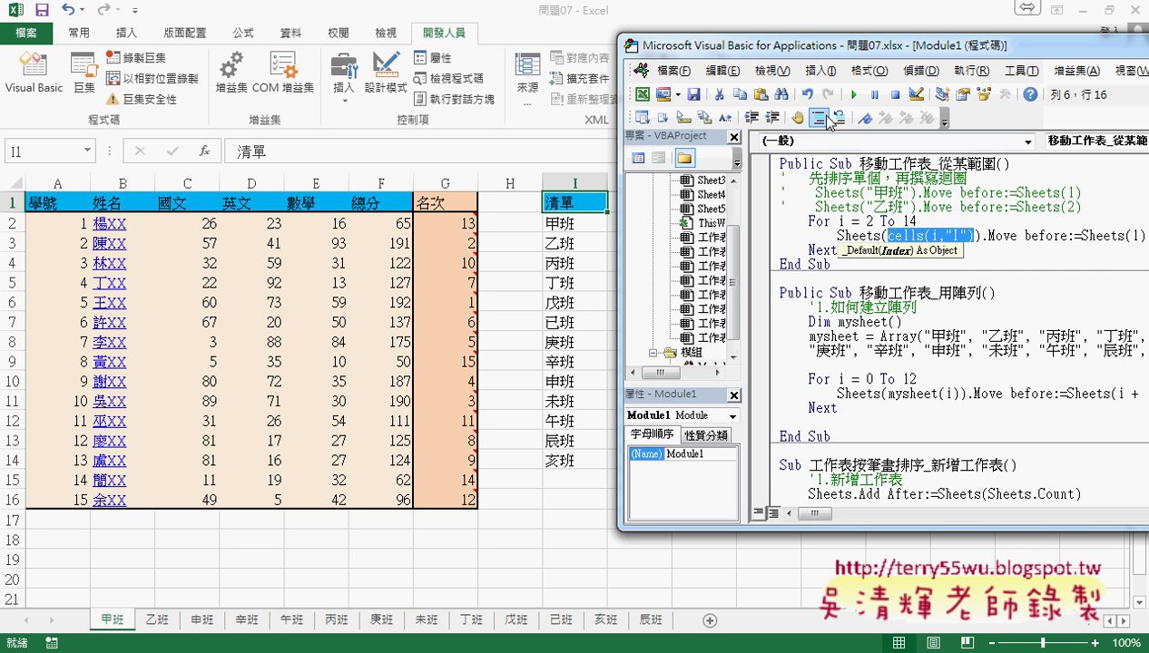
pyautogui.moveTo(813, 49); pyautogui.dragTo(793, 51)
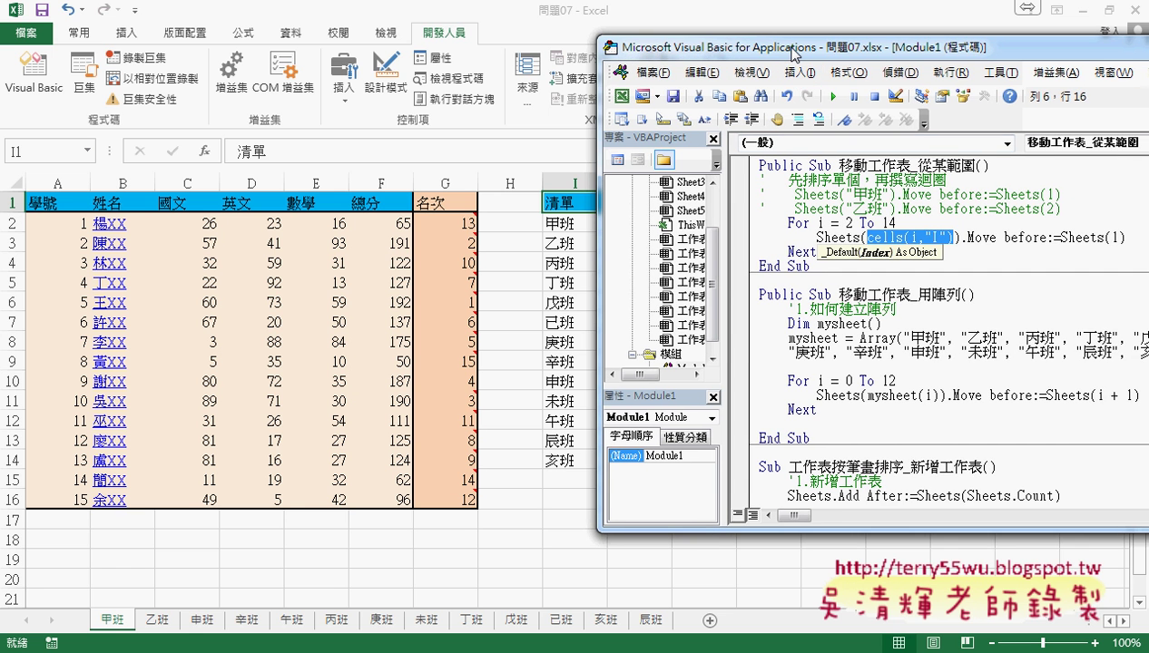
# - Change Sheets(1) to Sheets(i - 1) so each sheet moves before sheet i - 1
pyautogui.click(1110, 237)
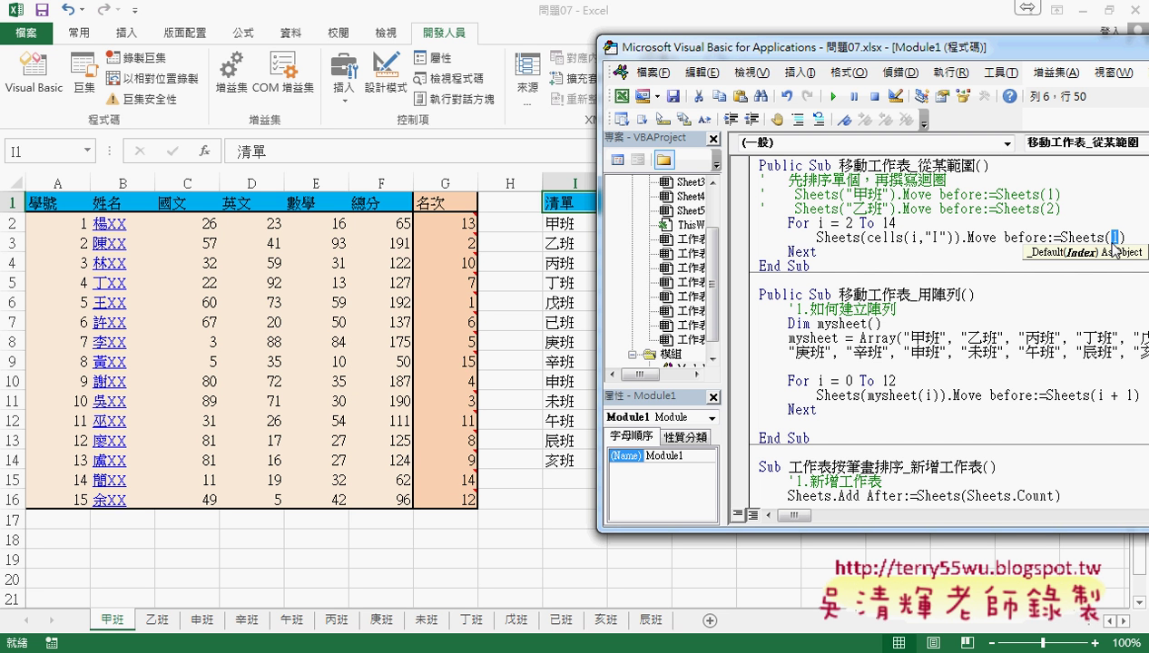
pyautogui.write('i')
pyautogui.write('-1')
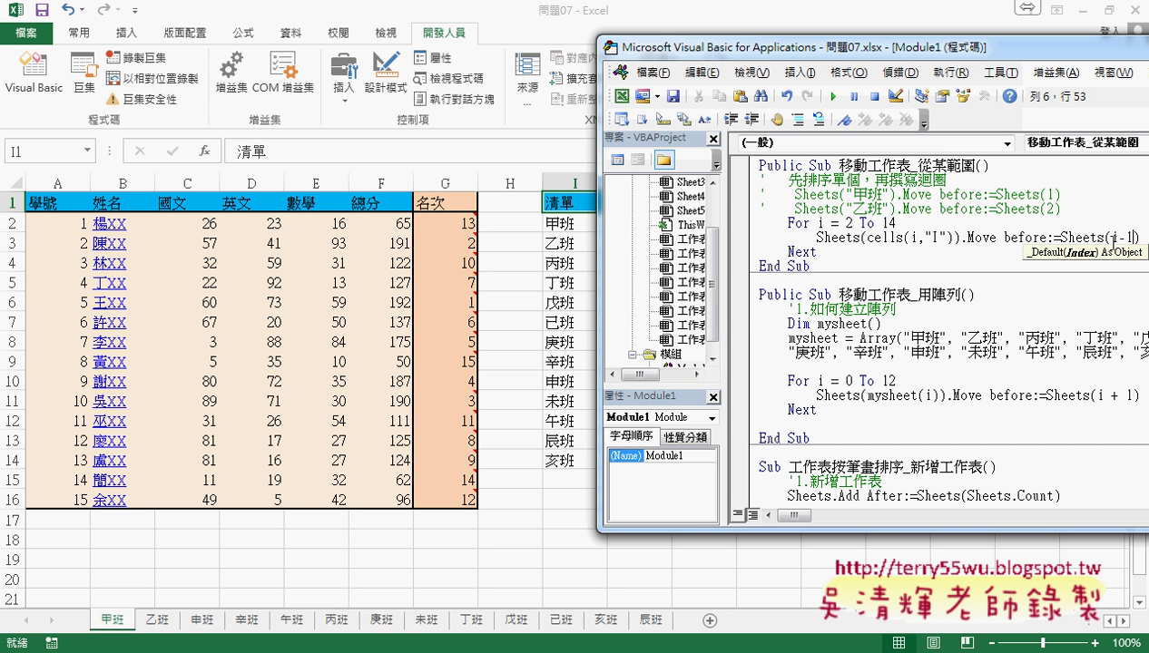
pyautogui.click(960, 350)
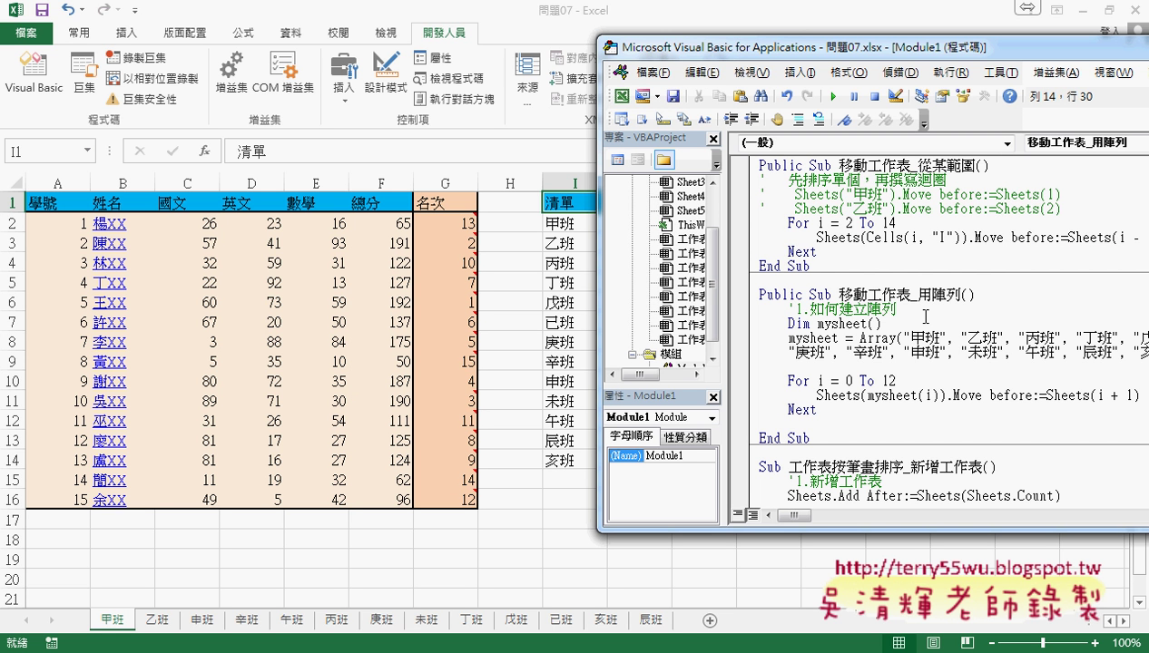
pyautogui.click(840, 237)
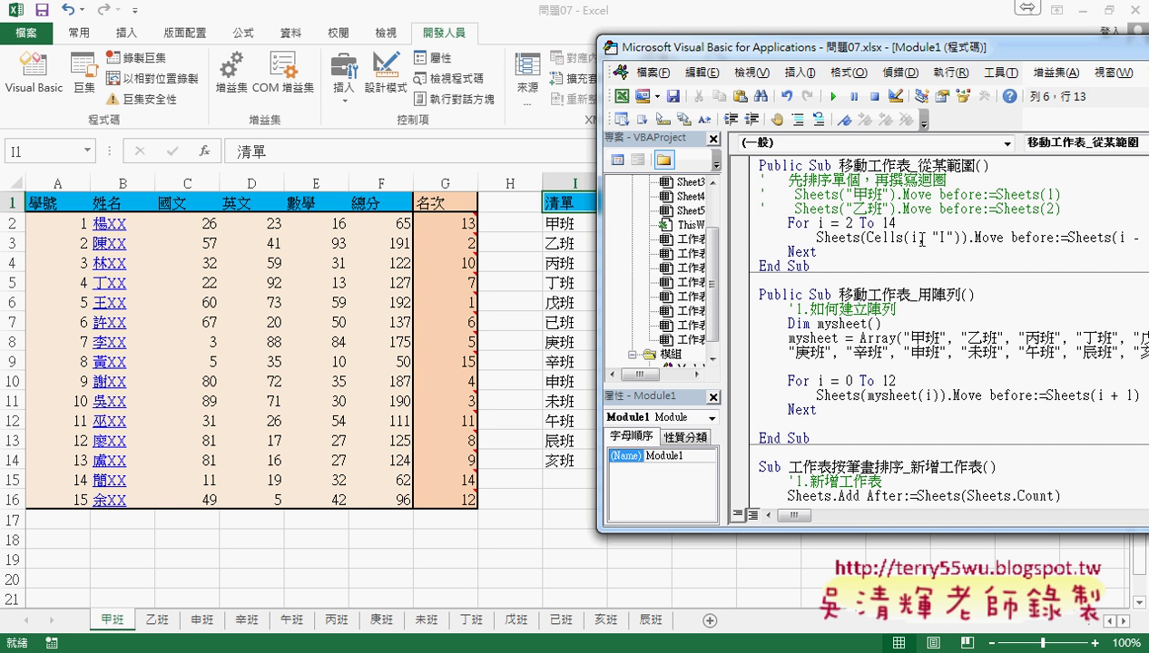
# - Highlight Cells(i, "I") to explain it reads column I, then bring up the 工作表清單名稱 document
pyautogui.moveTo(867, 236); pyautogui.dragTo(962, 239)
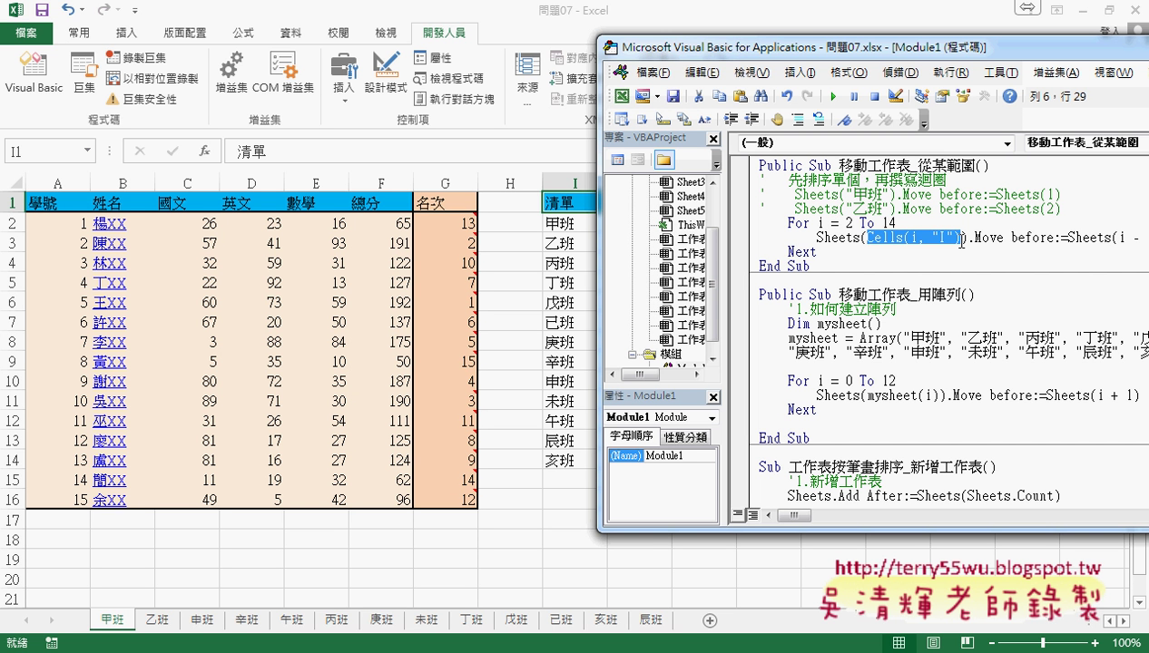
pyautogui.moveTo(961, 243); pyautogui.dragTo(472, 275)
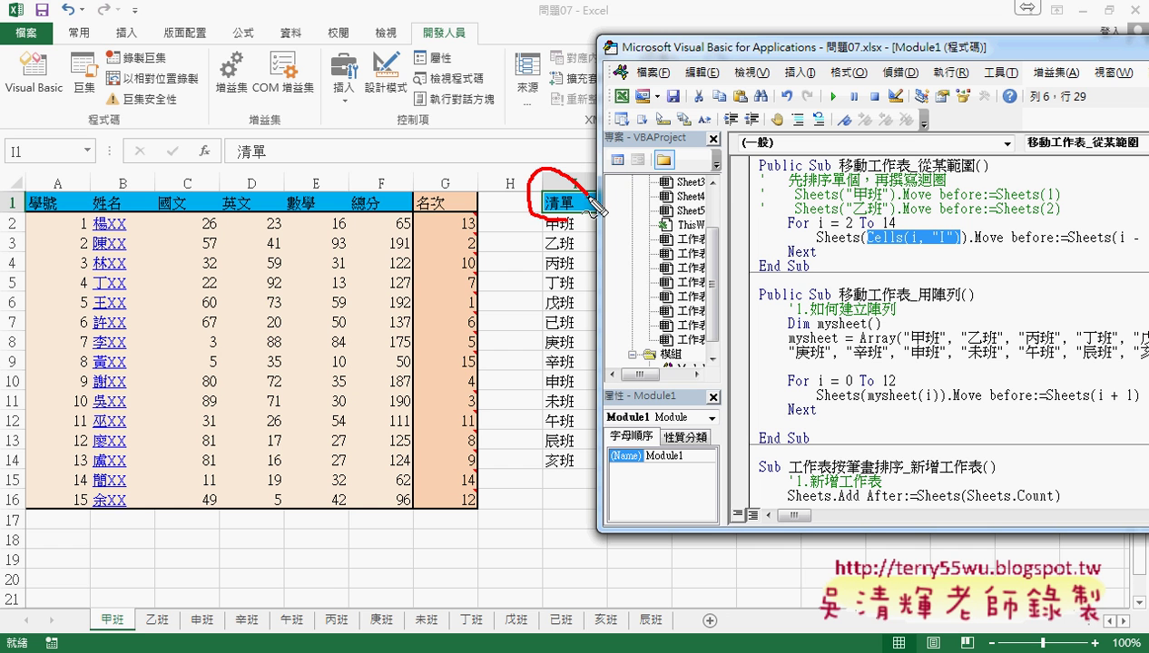
pyautogui.moveTo(127, 605); pyautogui.dragTo(135, 630)
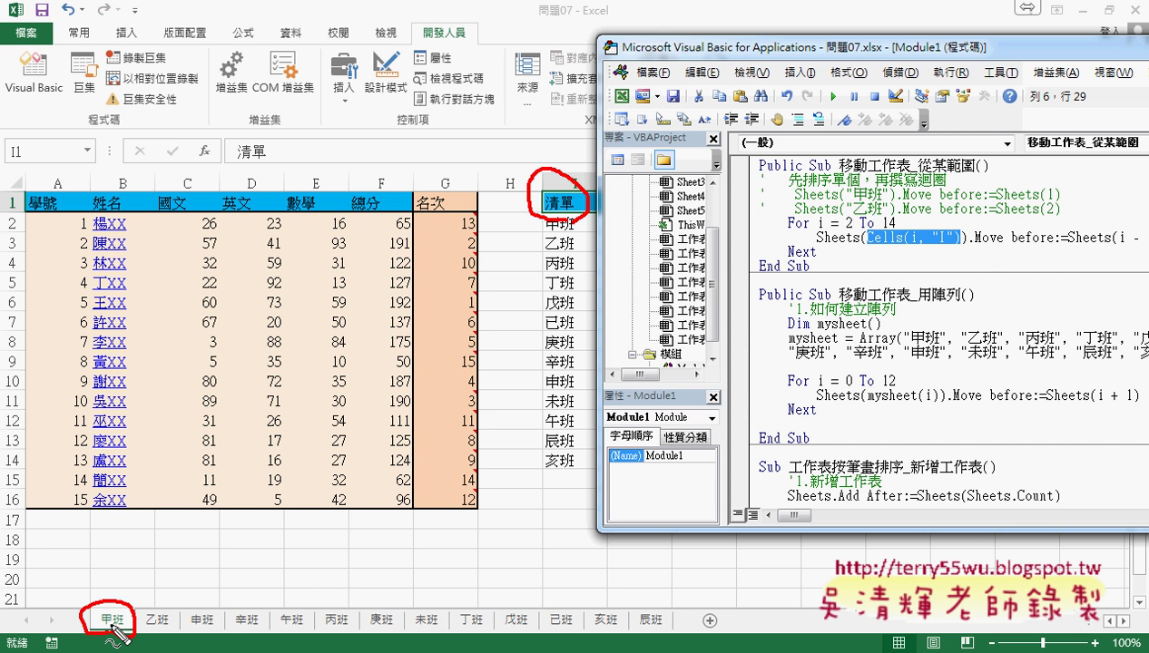
pyautogui.moveTo(869, 245); pyautogui.dragTo(960, 245)
pyautogui.moveTo(872, 248); pyautogui.dragTo(950, 249)
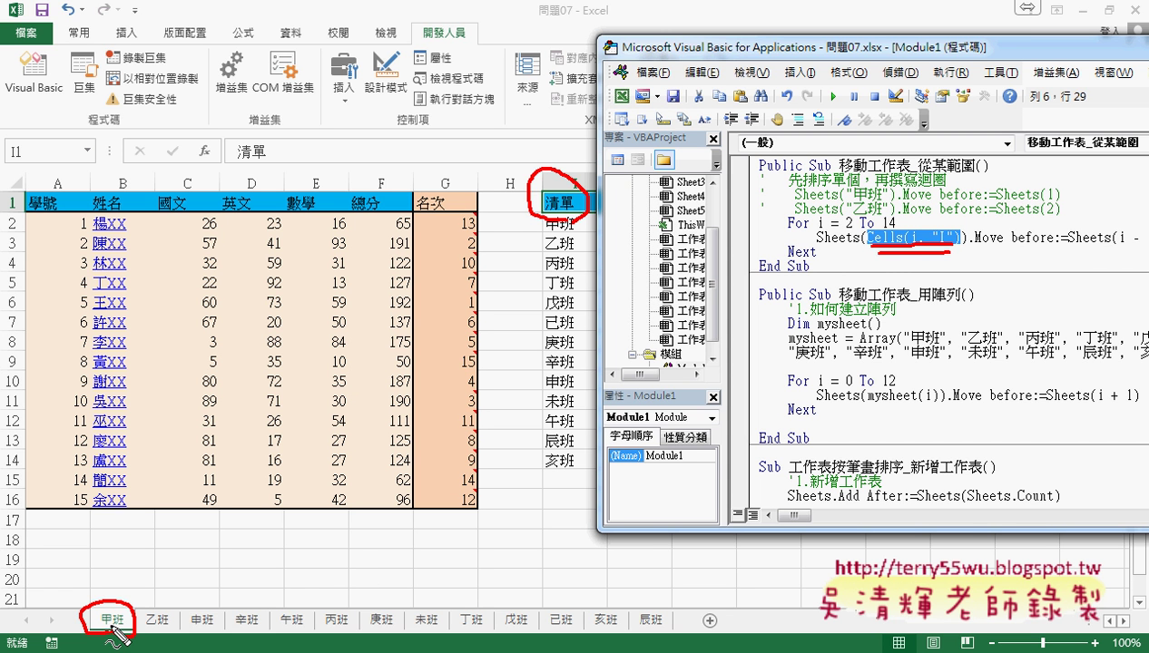
pyautogui.press('Escape')
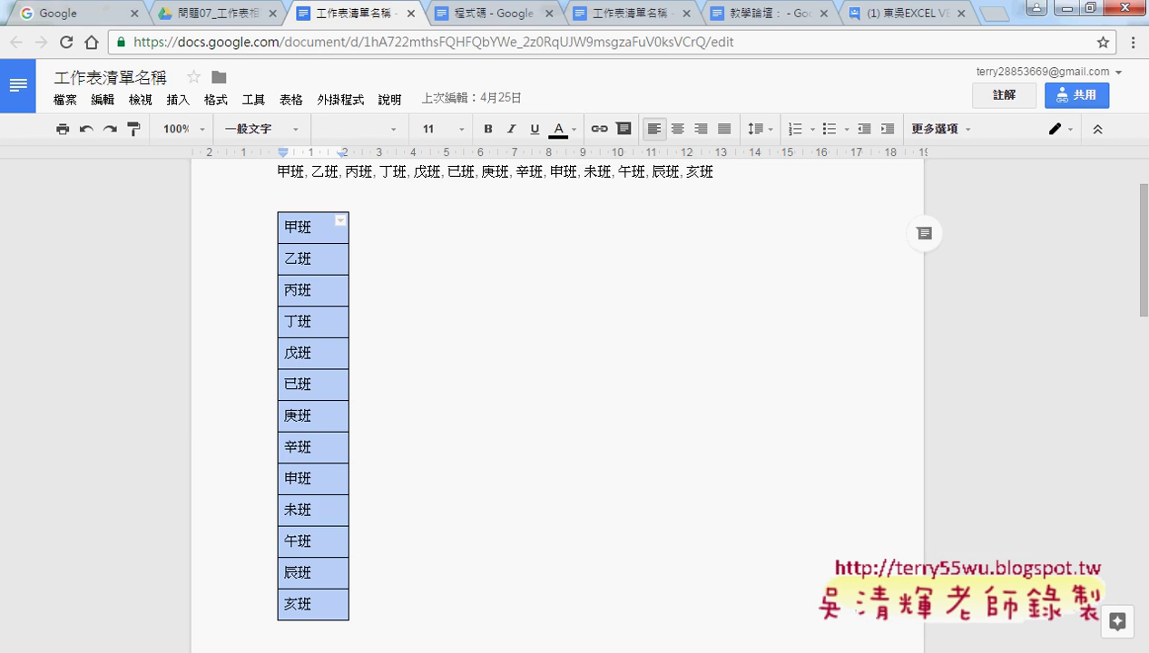
# - Check the For loop code in the 程式碼 document, highlighting Sheets("甲班"), then minimize Chrome
pyautogui.click(491, 12)
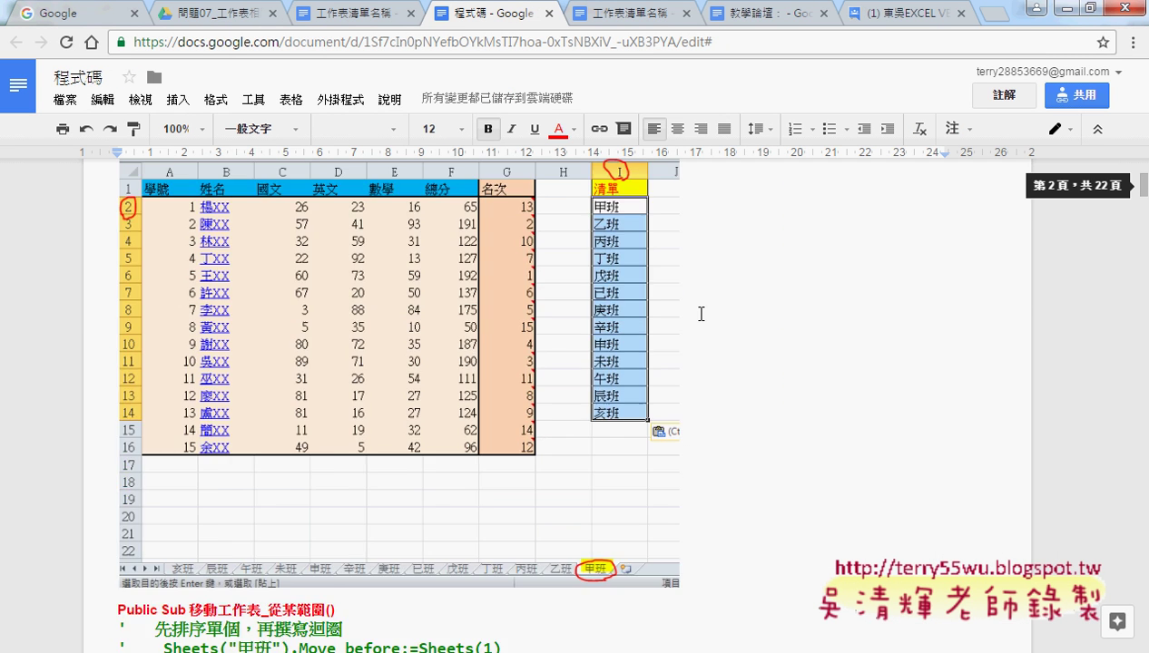
pyautogui.scroll(-4, 701, 314)
pyautogui.scroll(-1, 701, 314)
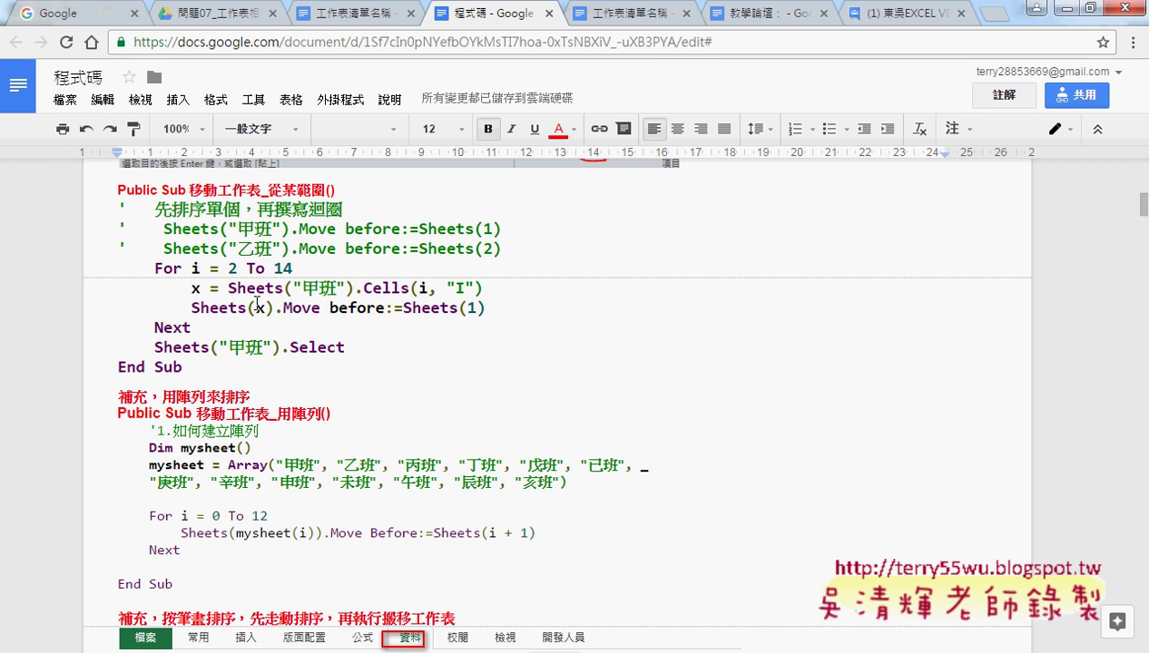
pyautogui.moveTo(225, 288); pyautogui.dragTo(356, 286)
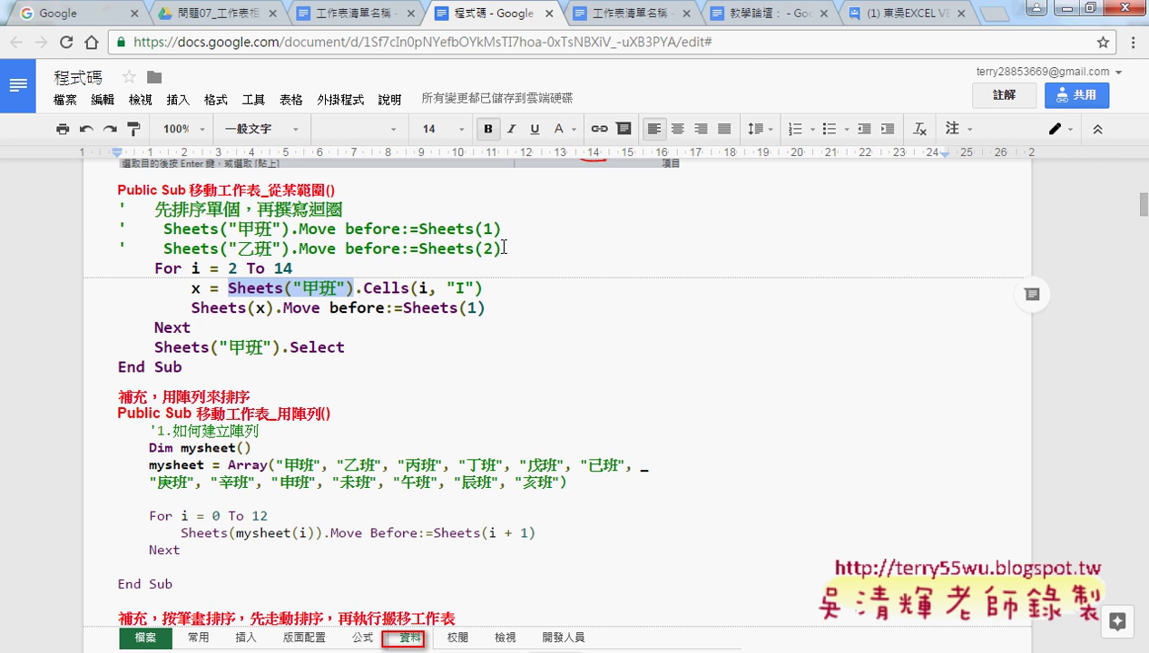
pyautogui.click(1058, 11)
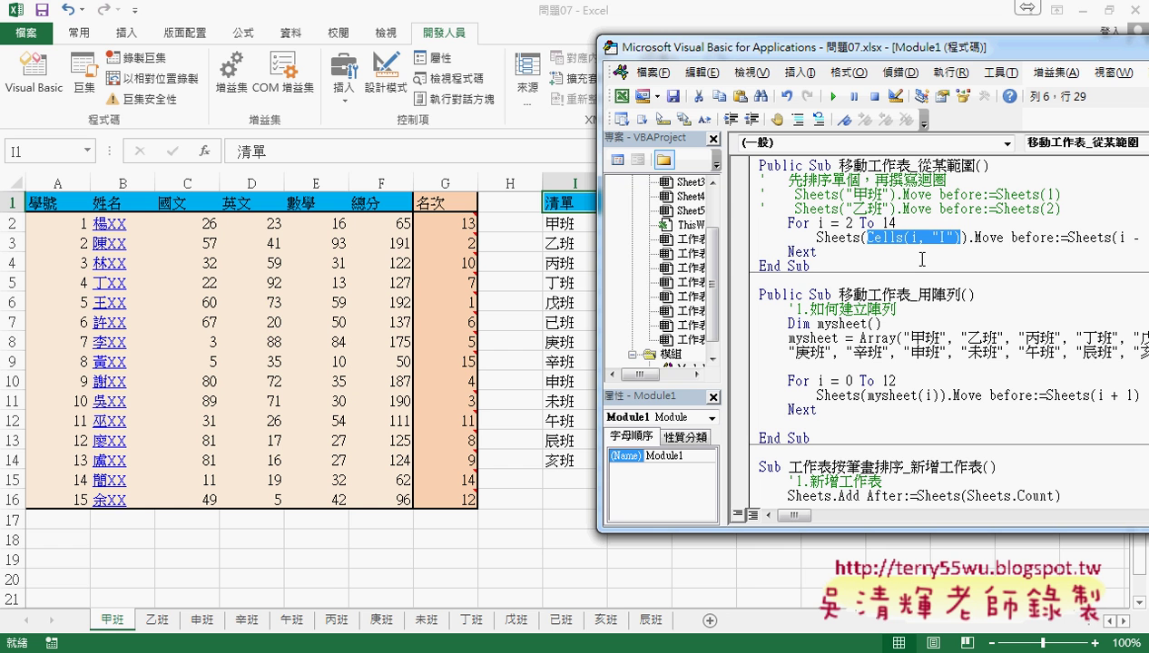
# - Wrap the lookup as Sheets("甲班").Cells(i, "I") so names come from the 甲班 sheet
pyautogui.press('Left')
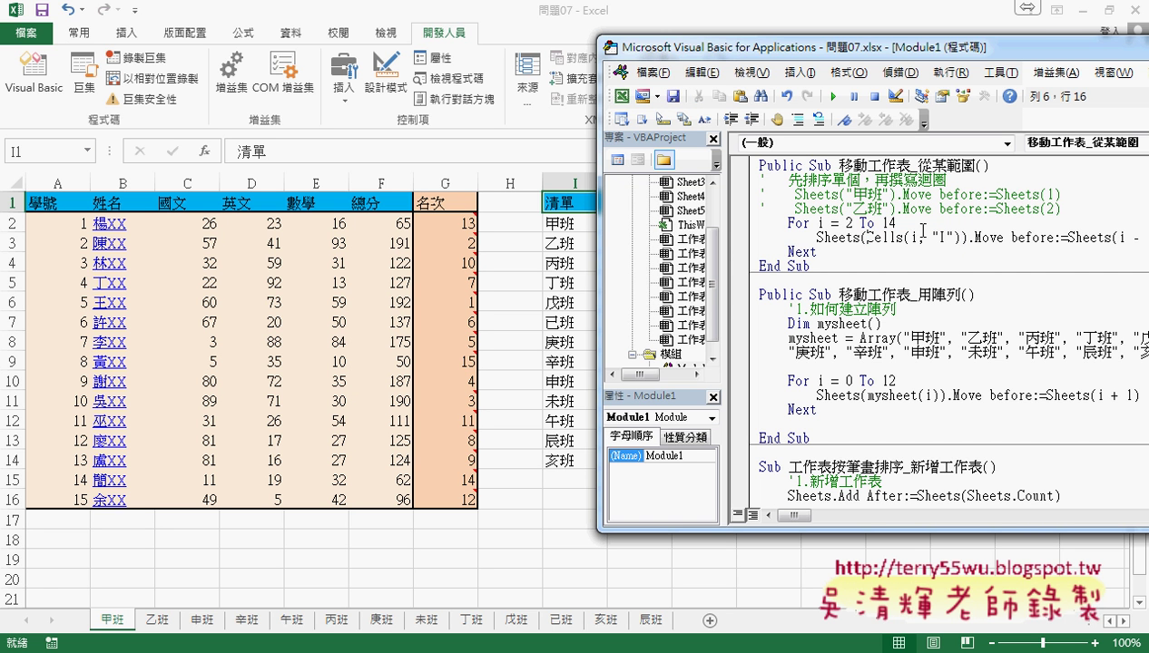
pyautogui.write('shee')
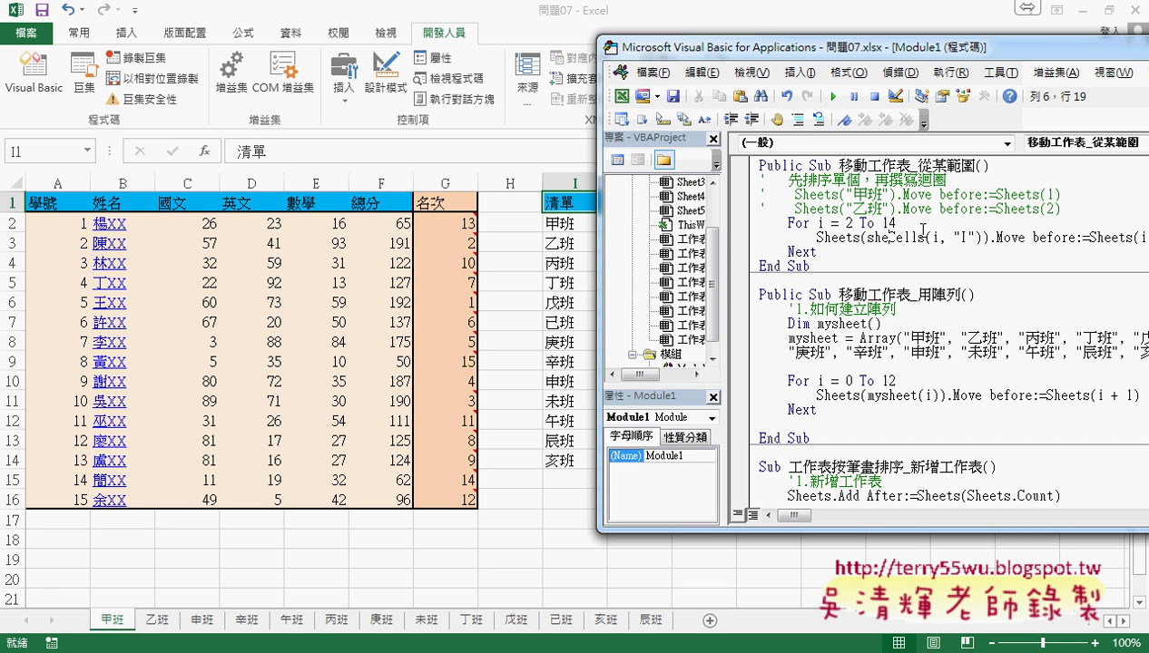
pyautogui.write('ts(')
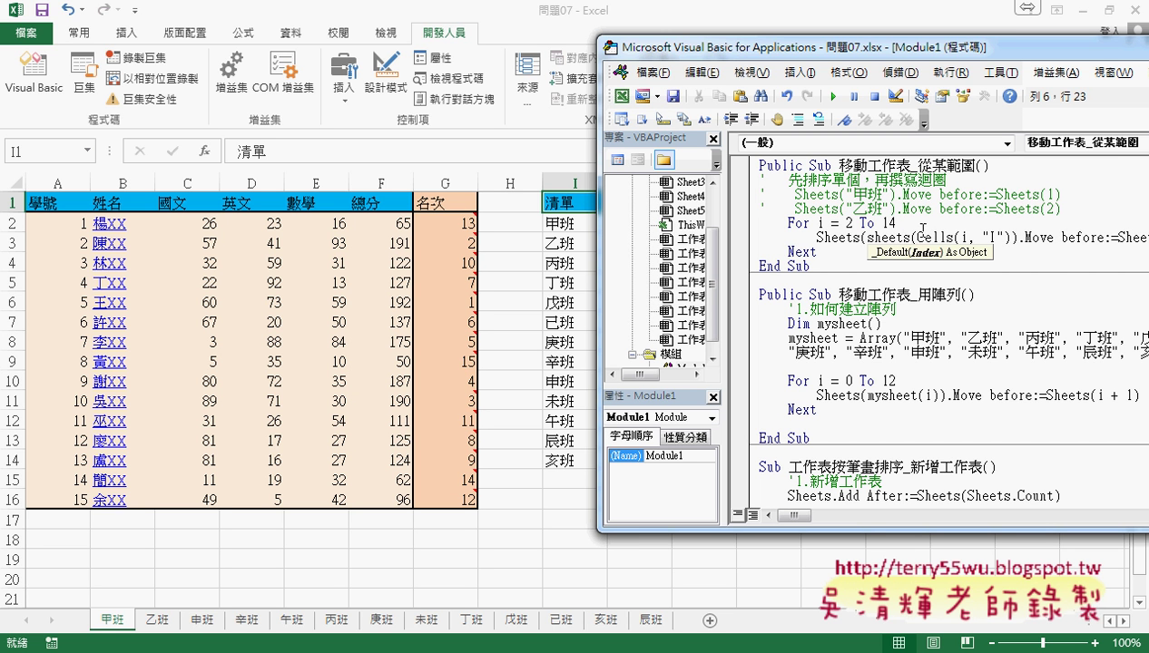
pyautogui.write('""')
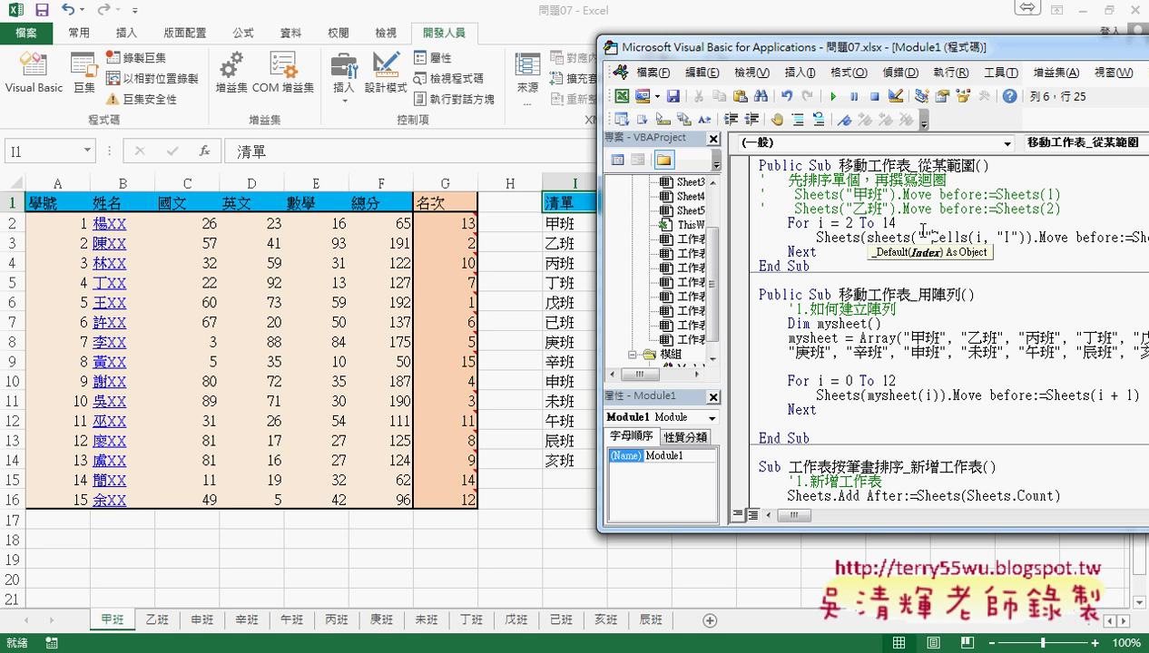
pyautogui.write(').')
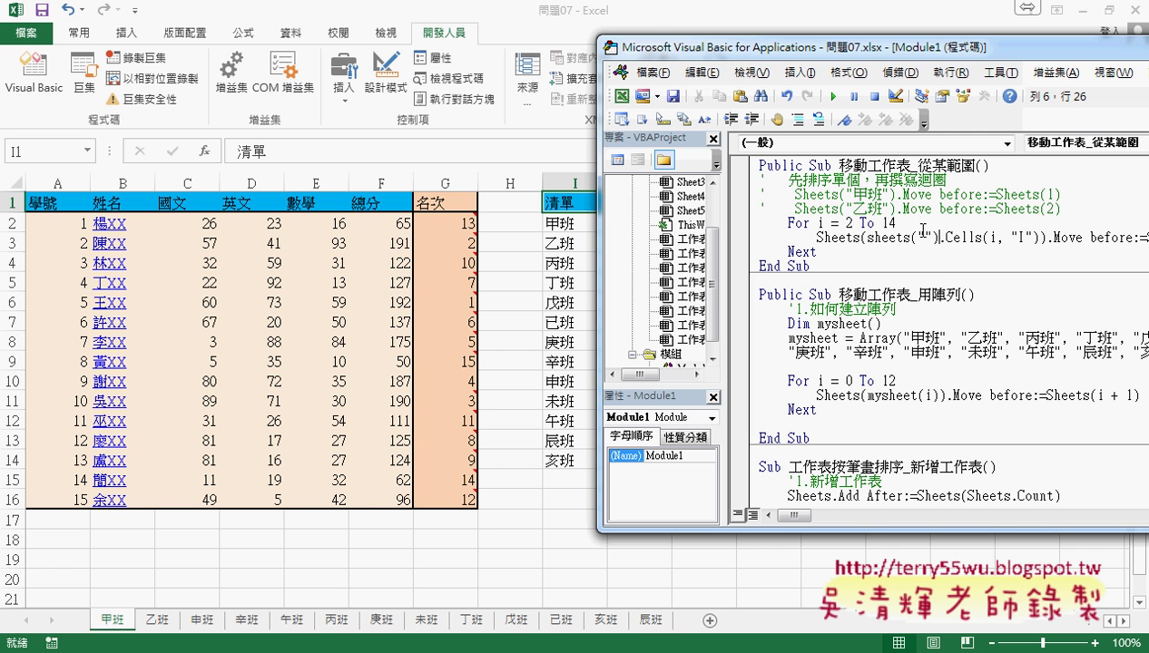
pyautogui.click(922, 230)
pyautogui.write('4')
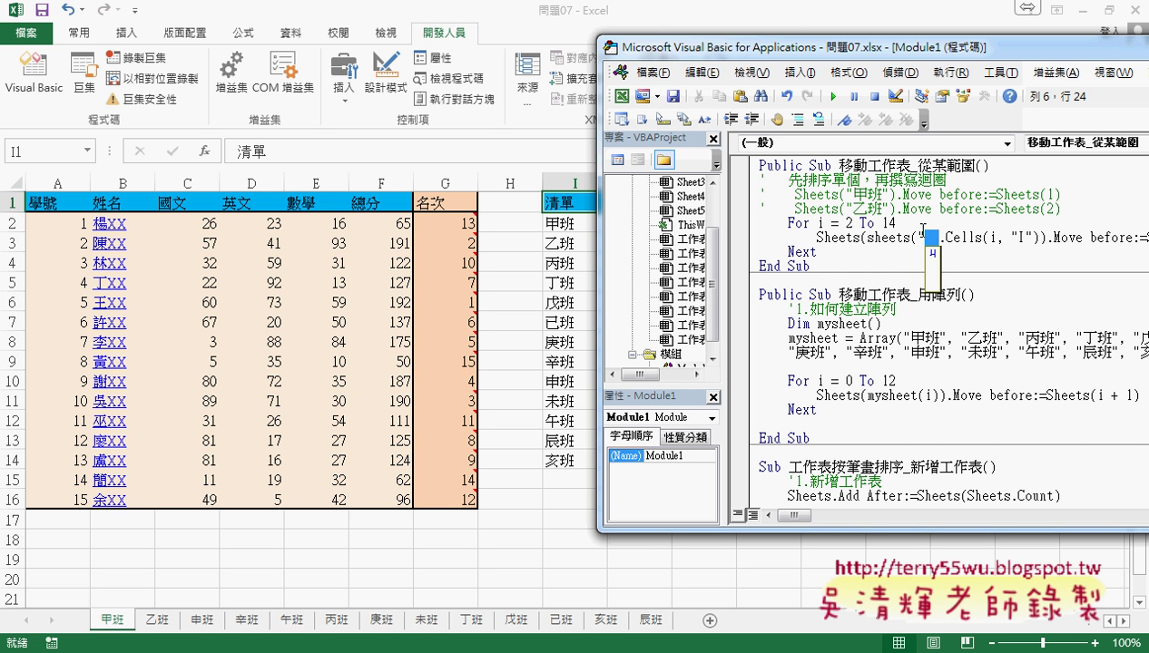
pyautogui.write('甲班')
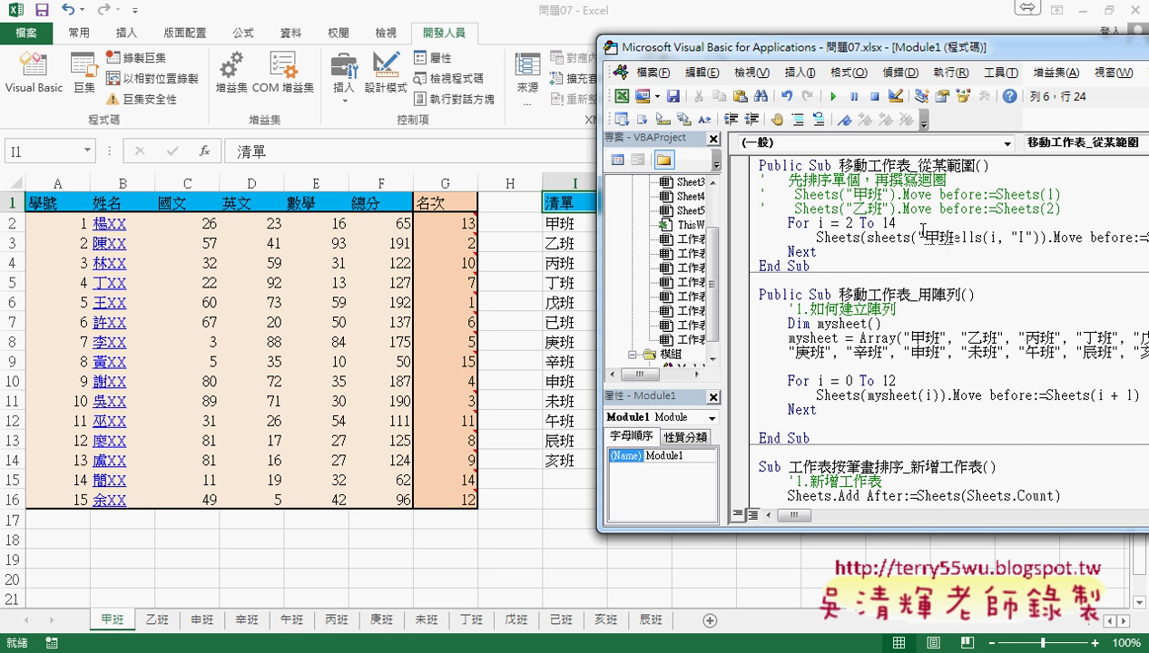
pyautogui.click(946, 321)
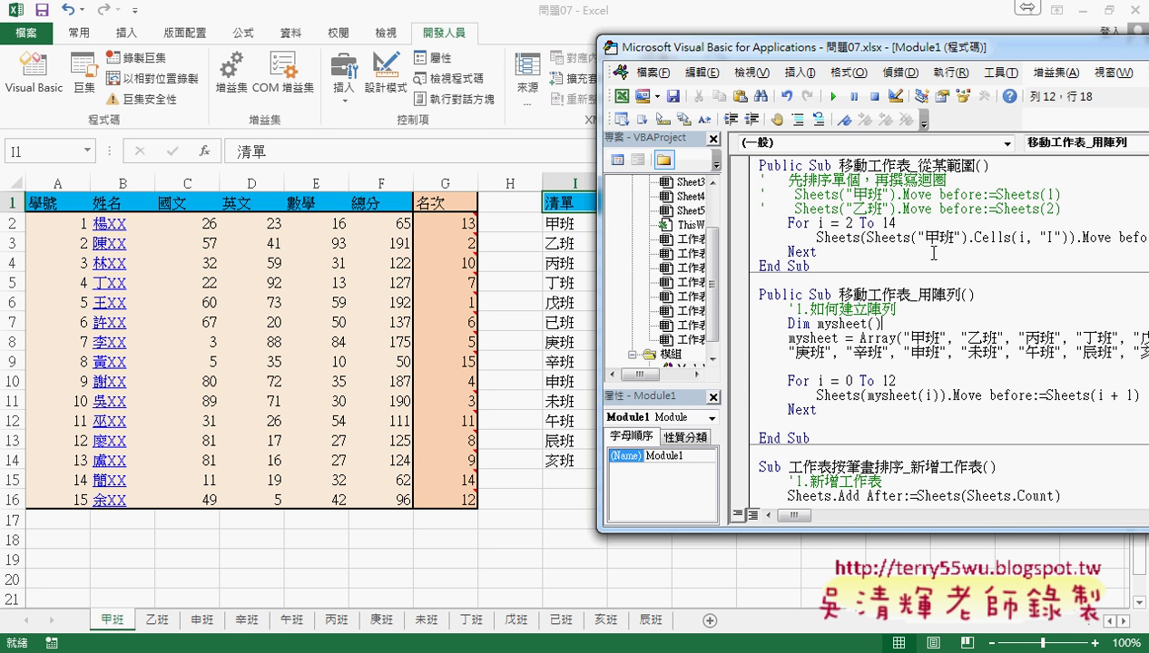
pyautogui.moveTo(816, 238); pyautogui.dragTo(968, 244)
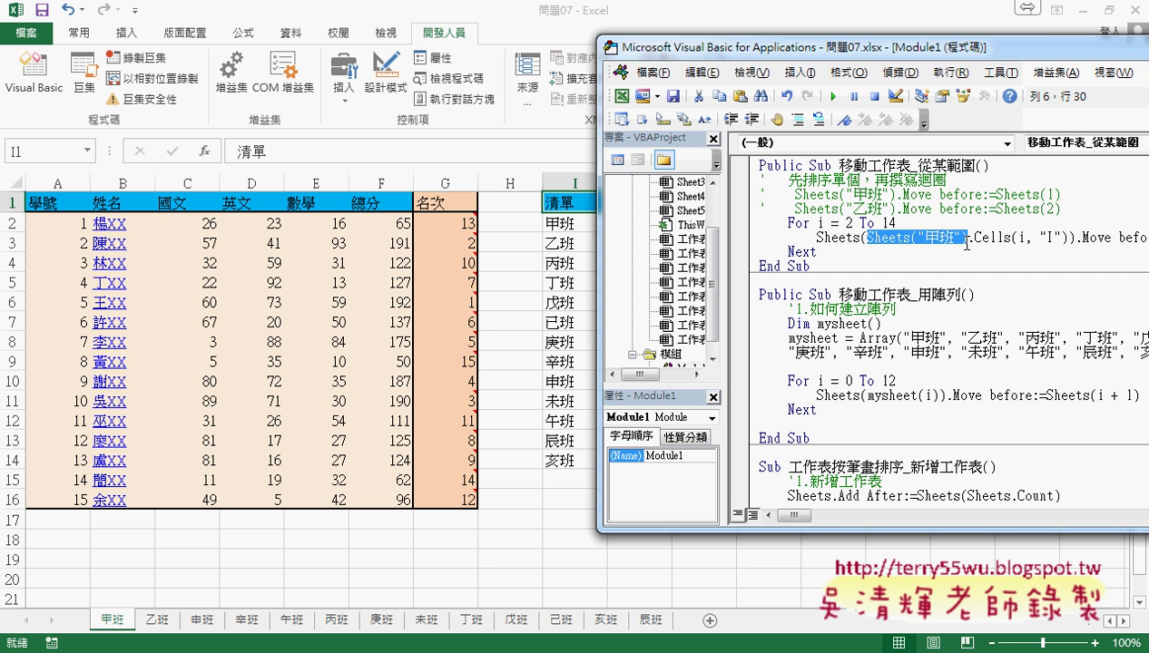
pyautogui.moveTo(1066, 238); pyautogui.dragTo(877, 245)
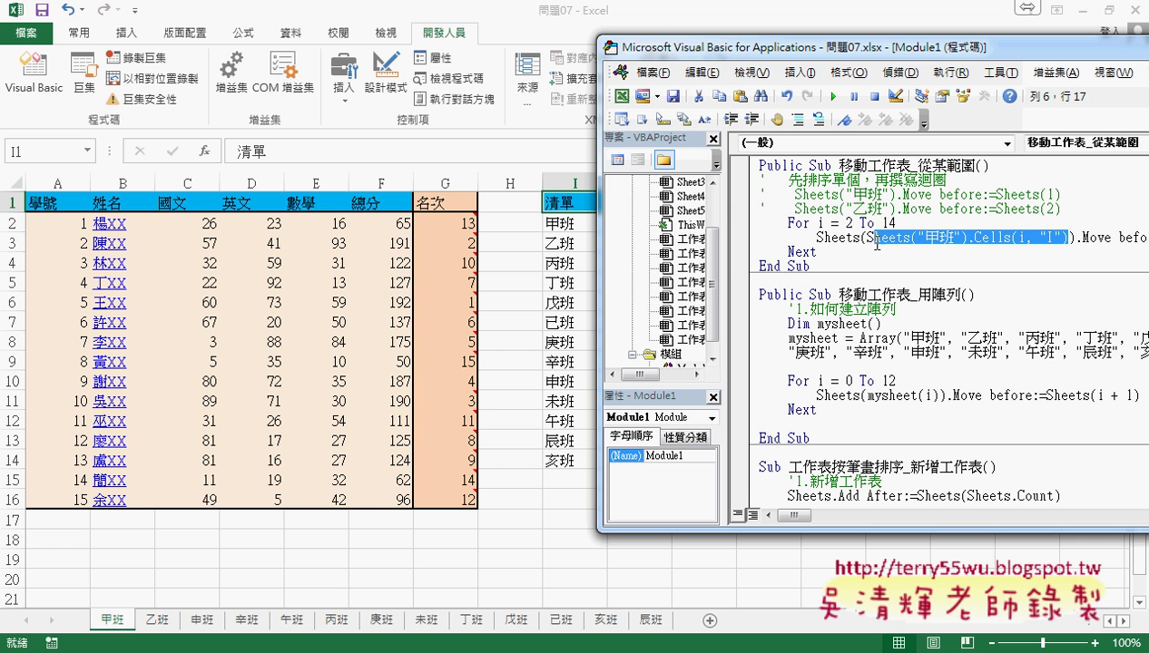
# - Start a new indented line after the For line and type X=
pyautogui.click(909, 223)
pyautogui.press('Return')
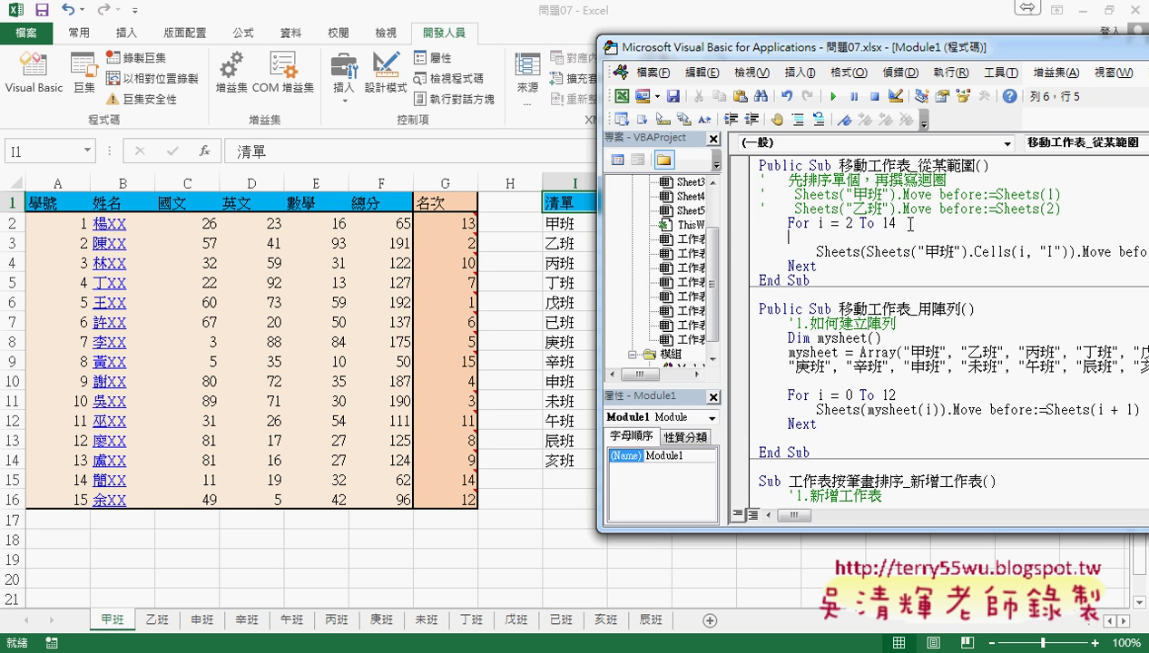
pyautogui.press('Tab')
pyautogui.write('X')
pyautogui.write('-')
pyautogui.write('=')
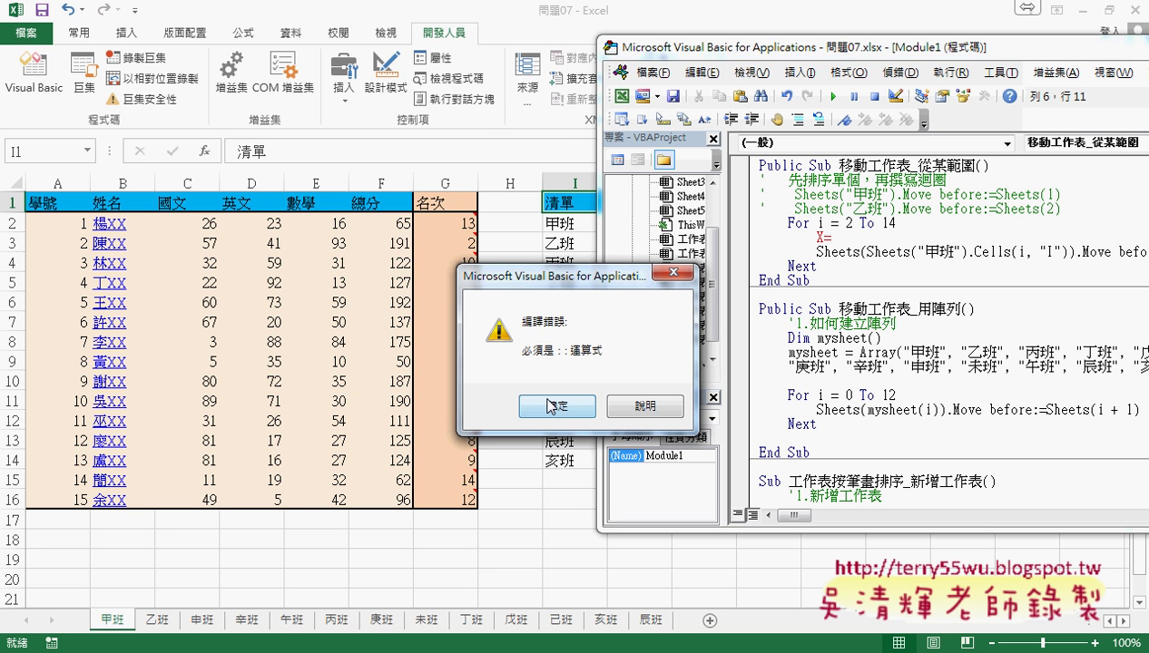
# - Dismiss the compile error, assign X = Sheets("甲班").Cells(i, "I"), and move Sheets(X) instead
pyautogui.click(551, 400)
pyautogui.moveTo(1069, 252); pyautogui.dragTo(866, 253)
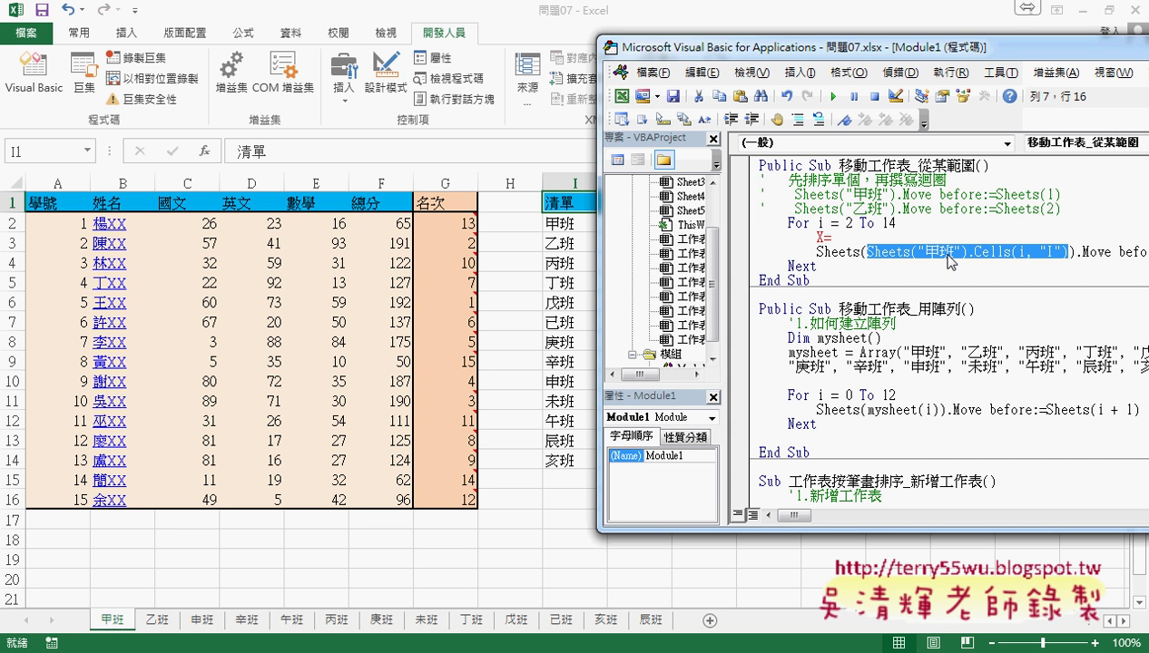
pyautogui.moveTo(894, 250); pyautogui.dragTo(831, 238)
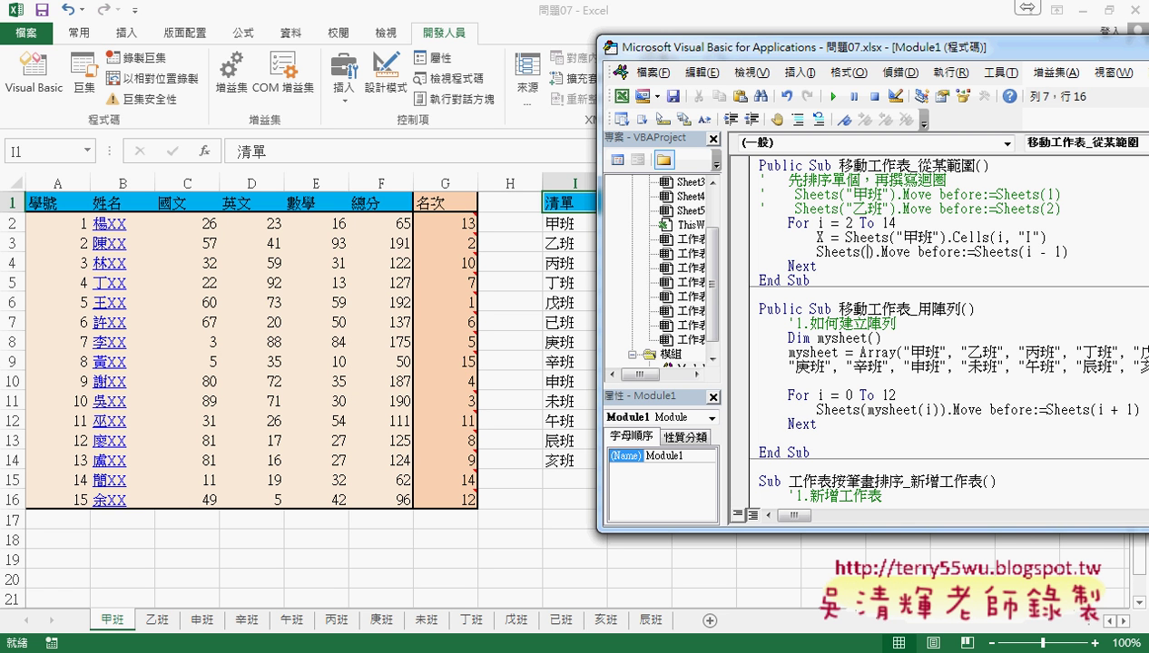
pyautogui.write('X')
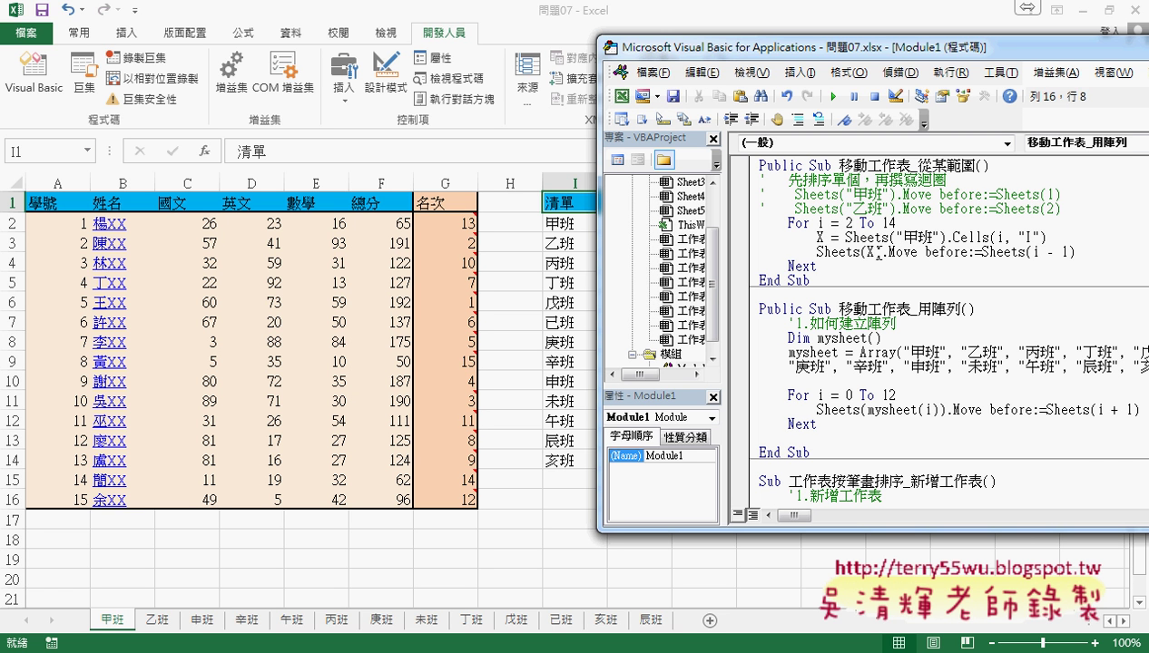
# - Highlight X, its assigned lookup, Sheets(X) and Sheets(i - 1) to explain the loop
pyautogui.moveTo(876, 253); pyautogui.dragTo(867, 253)
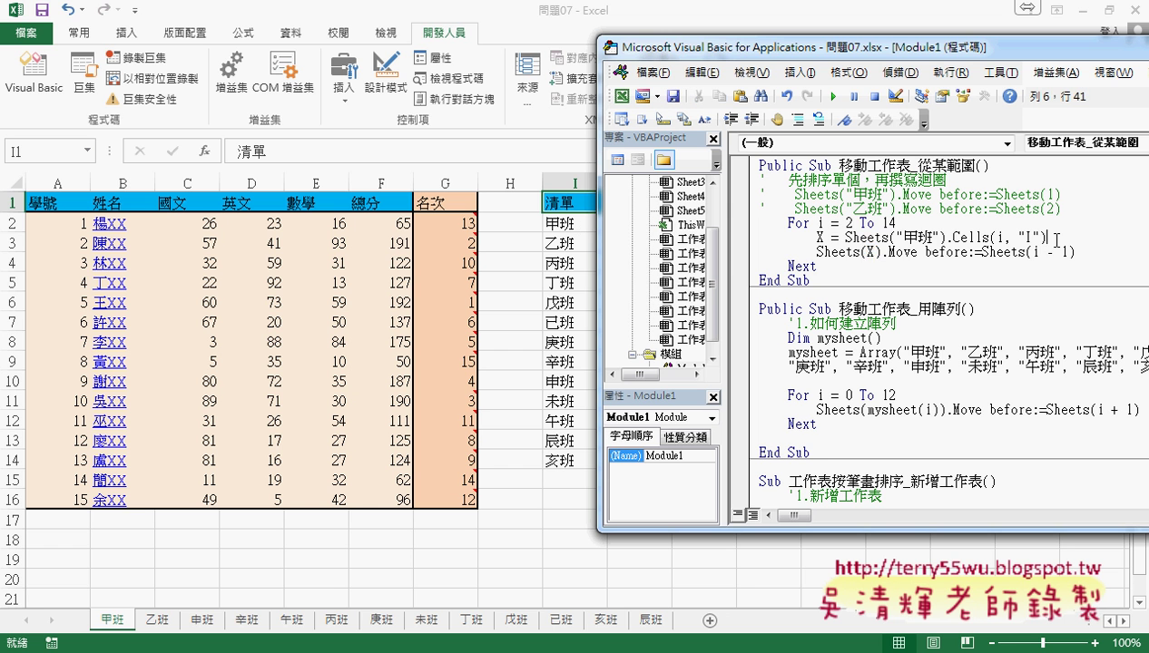
pyautogui.moveTo(1046, 238); pyautogui.dragTo(846, 238)
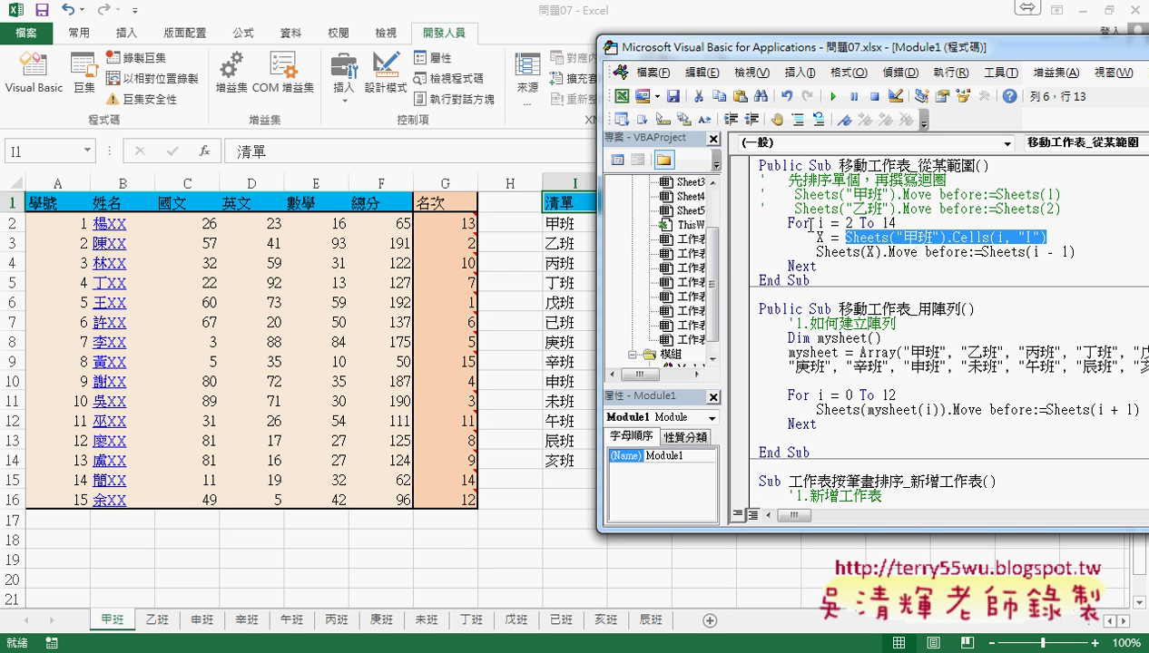
pyautogui.doubleClick(820, 237)
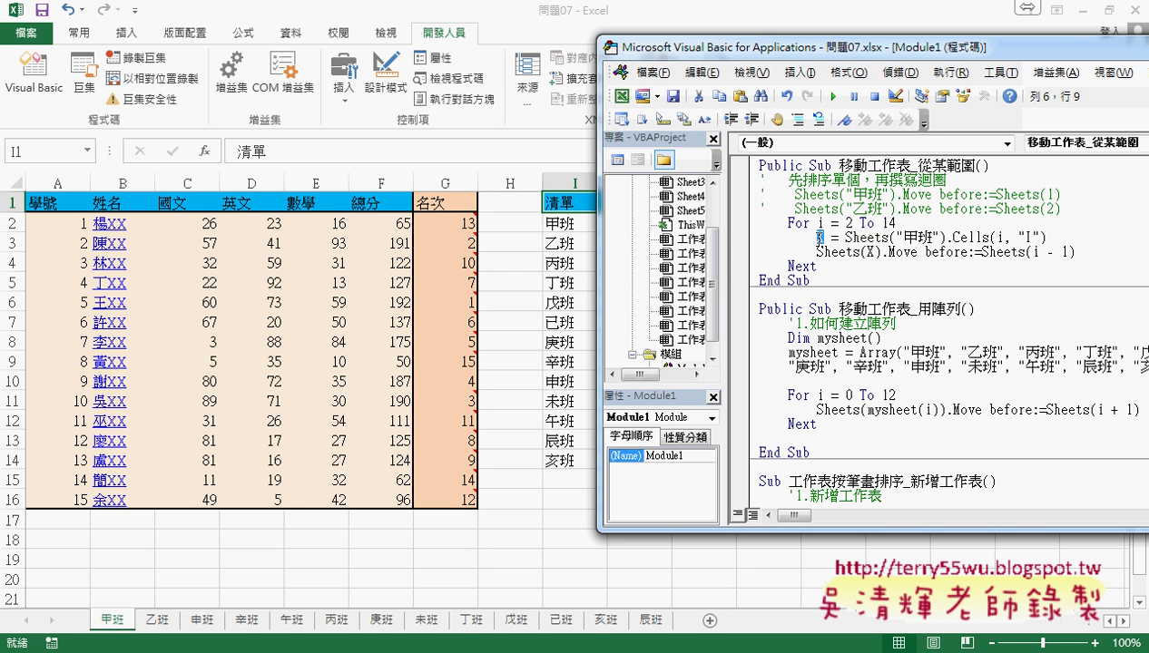
pyautogui.doubleClick(868, 251)
pyautogui.moveTo(1076, 252); pyautogui.dragTo(982, 253)
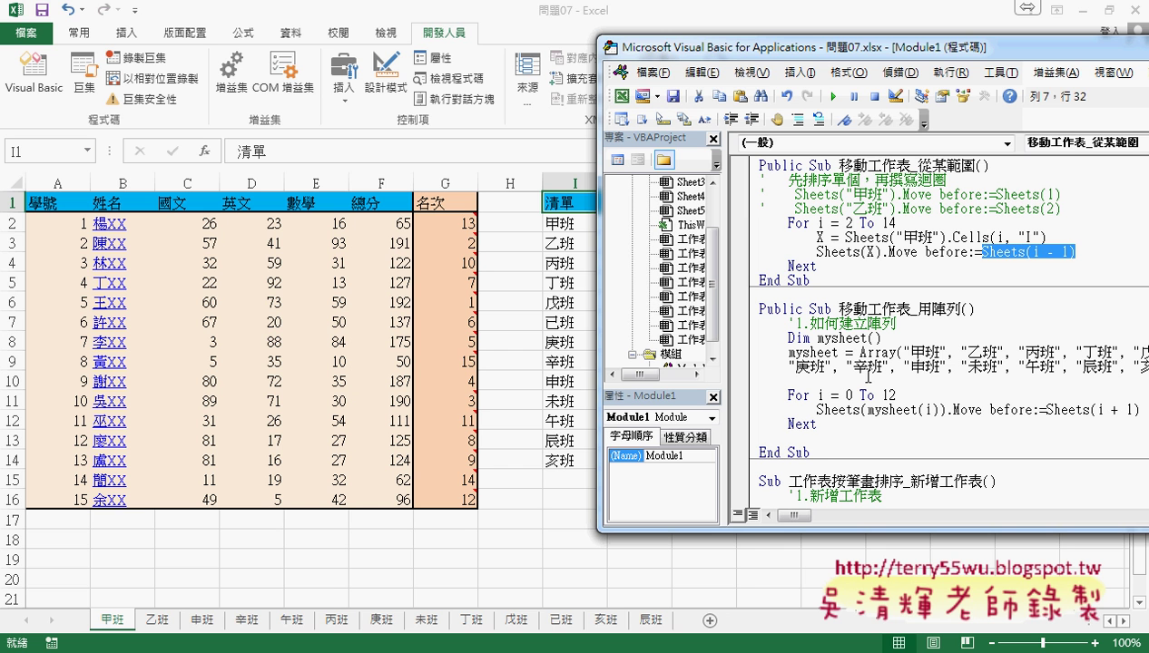
pyautogui.click(941, 265)
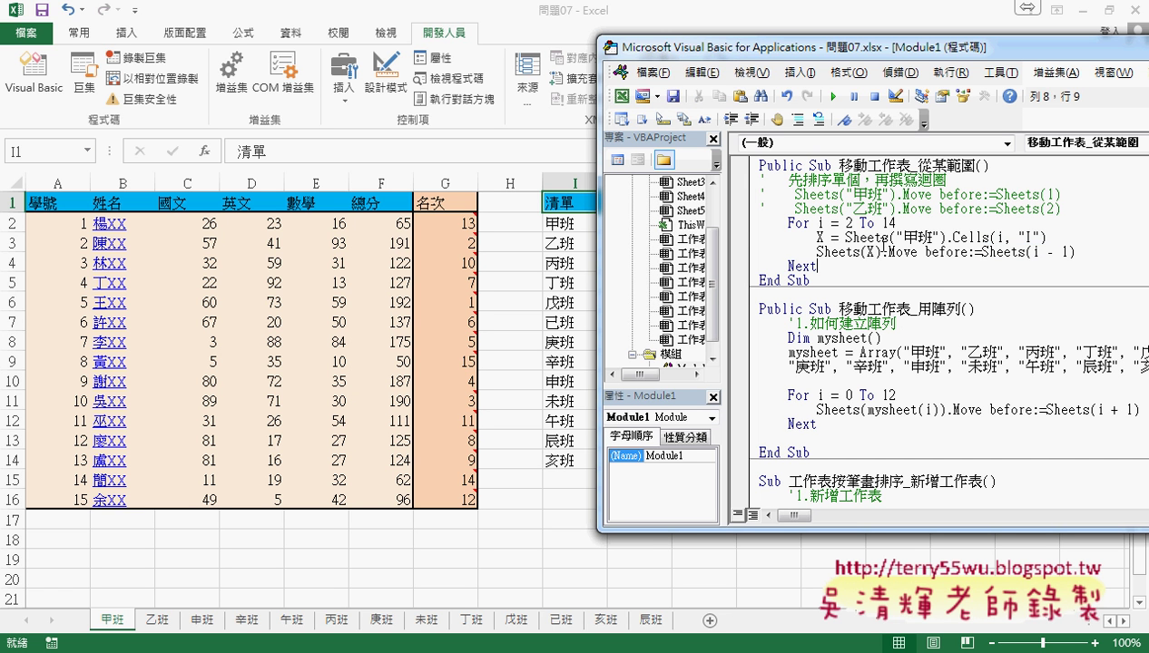
pyautogui.moveTo(859, 252); pyautogui.dragTo(821, 252)
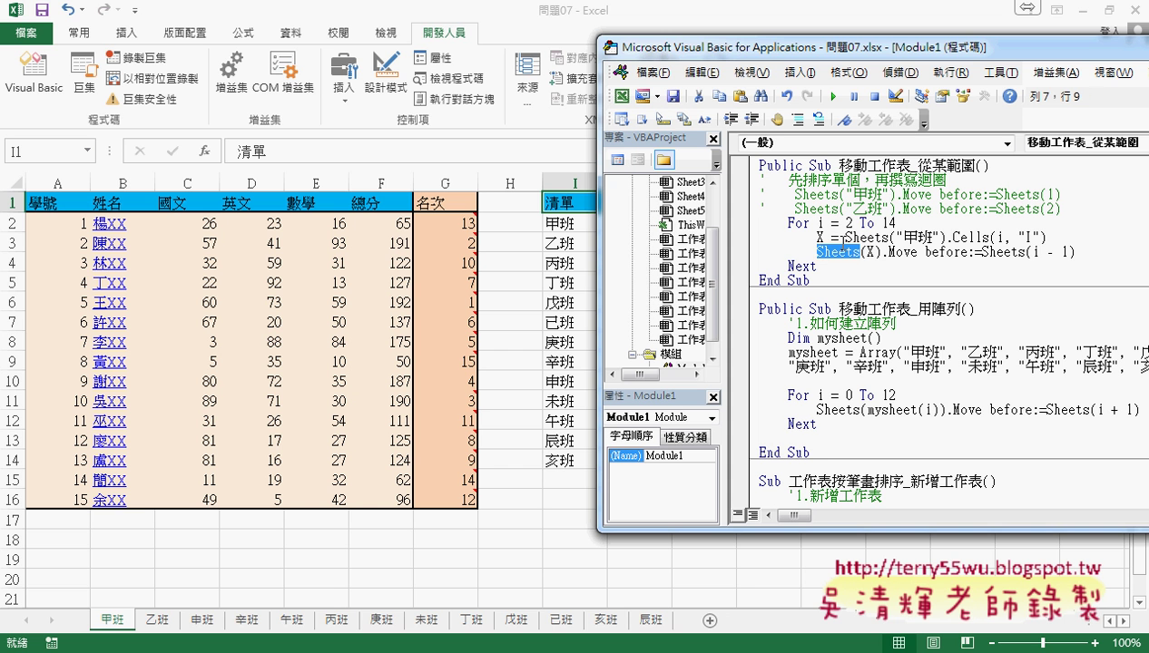
pyautogui.moveTo(845, 237); pyautogui.dragTo(1046, 236)
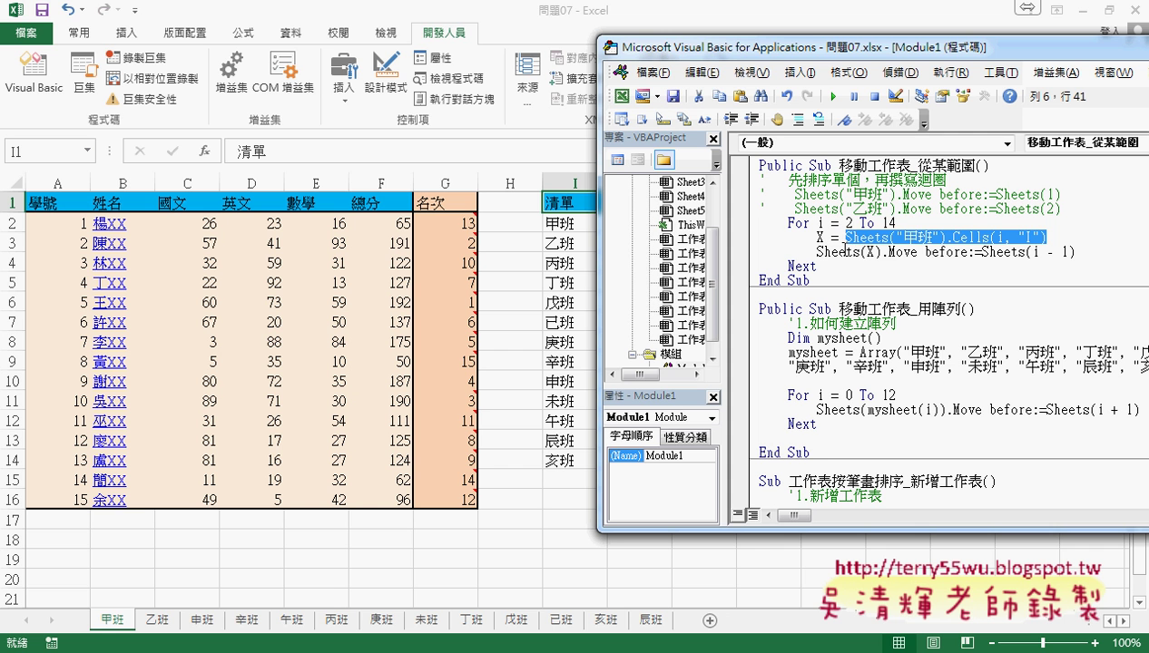
# - Scramble the tabs by dragging 甲班 after 未班 and 乙班 after 丁班, then return to the code
pyautogui.click(1014, 260)
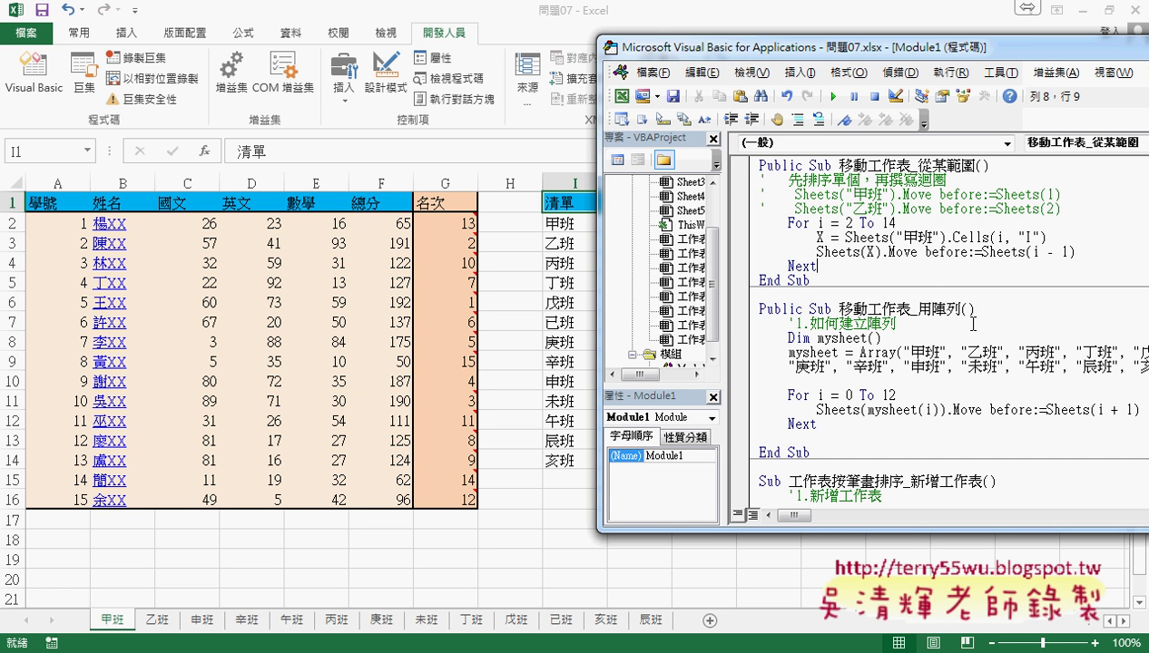
pyautogui.moveTo(136, 622); pyautogui.dragTo(440, 619)
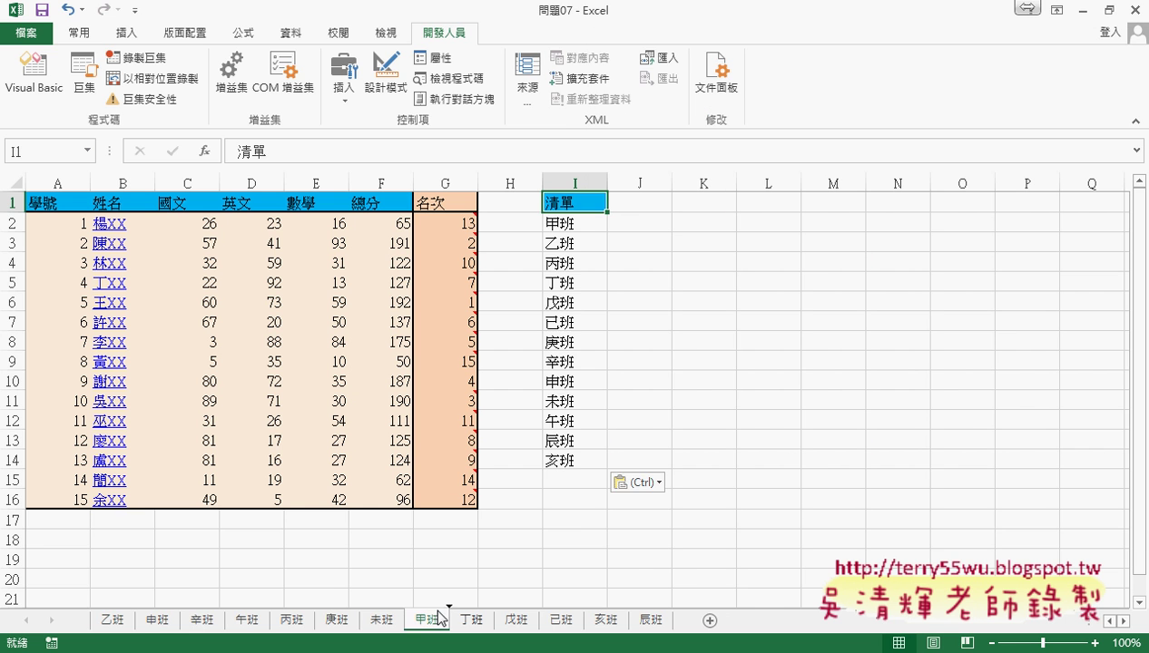
pyautogui.moveTo(116, 624); pyautogui.dragTo(474, 619)
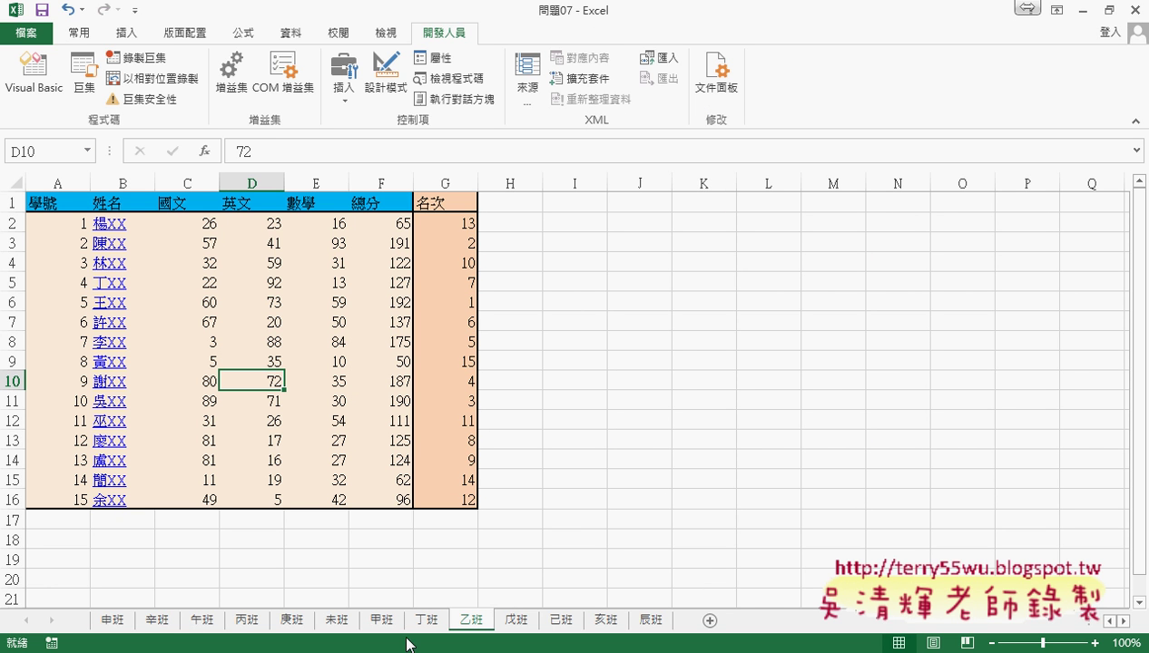
pyautogui.click(405, 544)
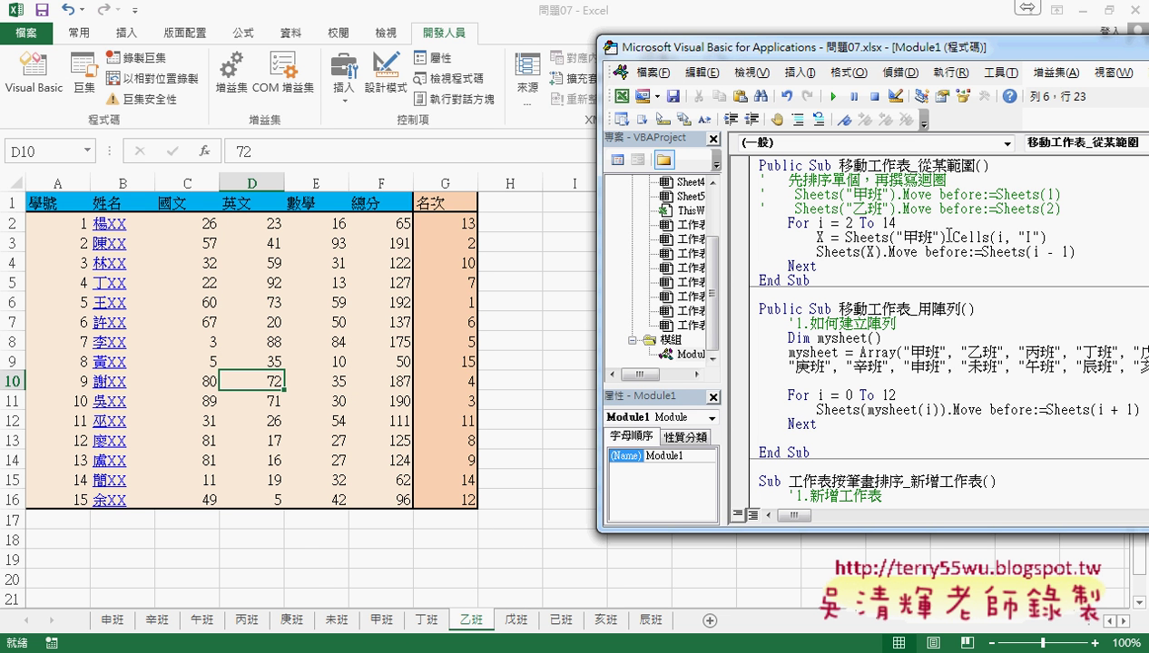
# - Step with F8 through the first loop pass, moving 甲班 to the first tab
pyautogui.press('F8')
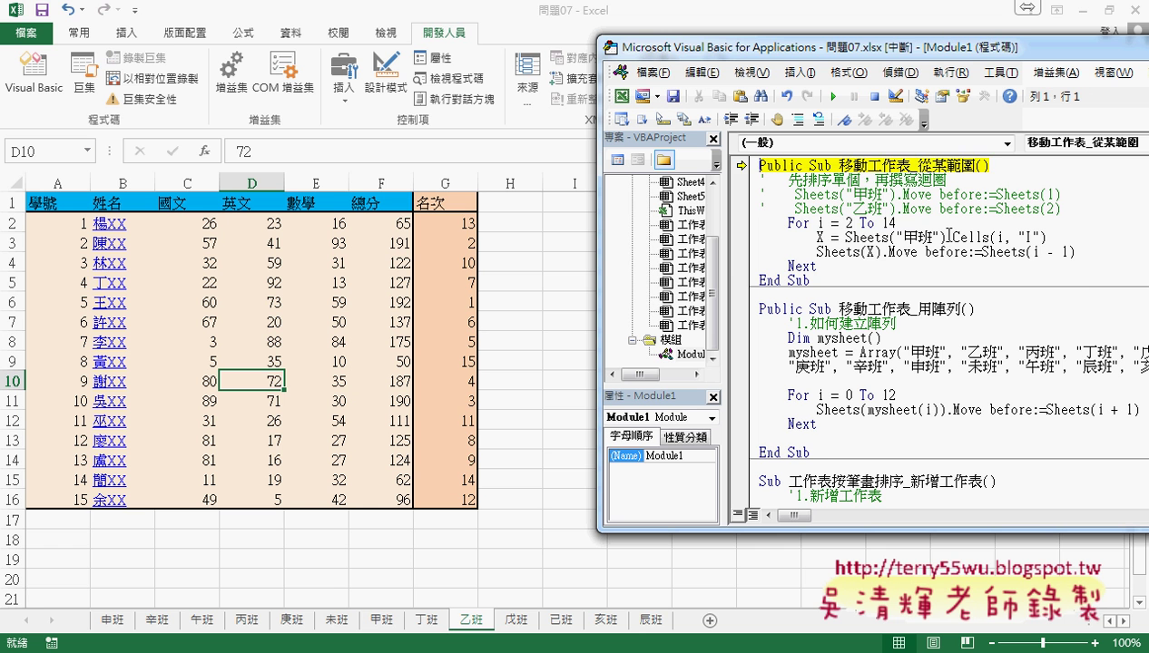
pyautogui.press('F8')
pyautogui.press('F8')
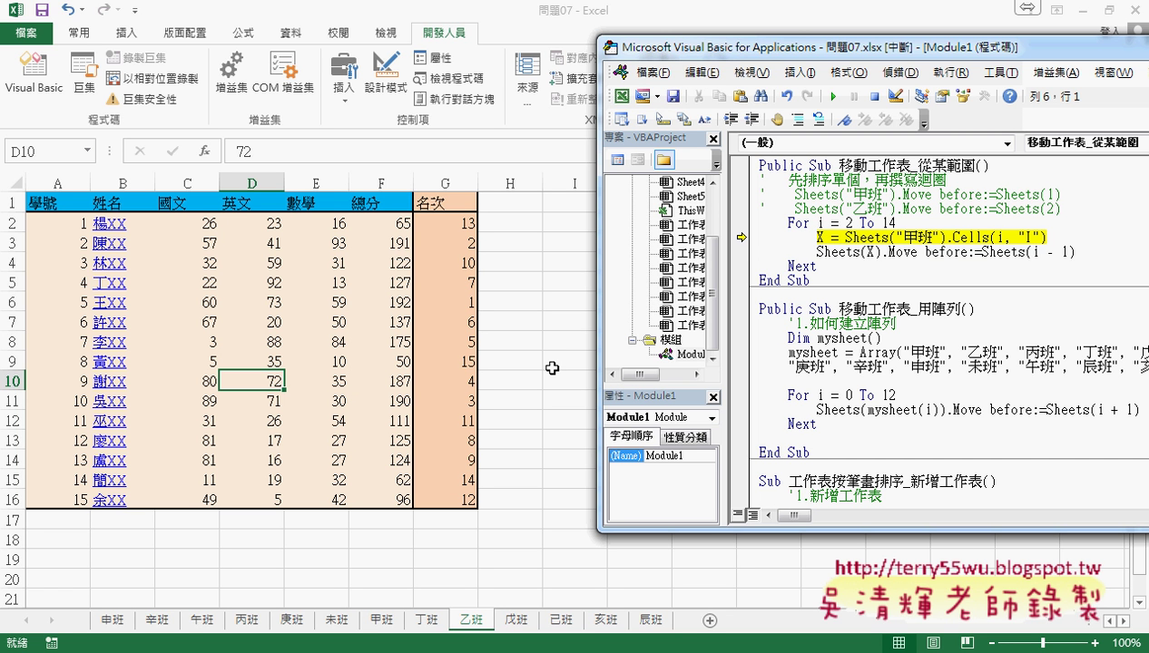
pyautogui.click(379, 622)
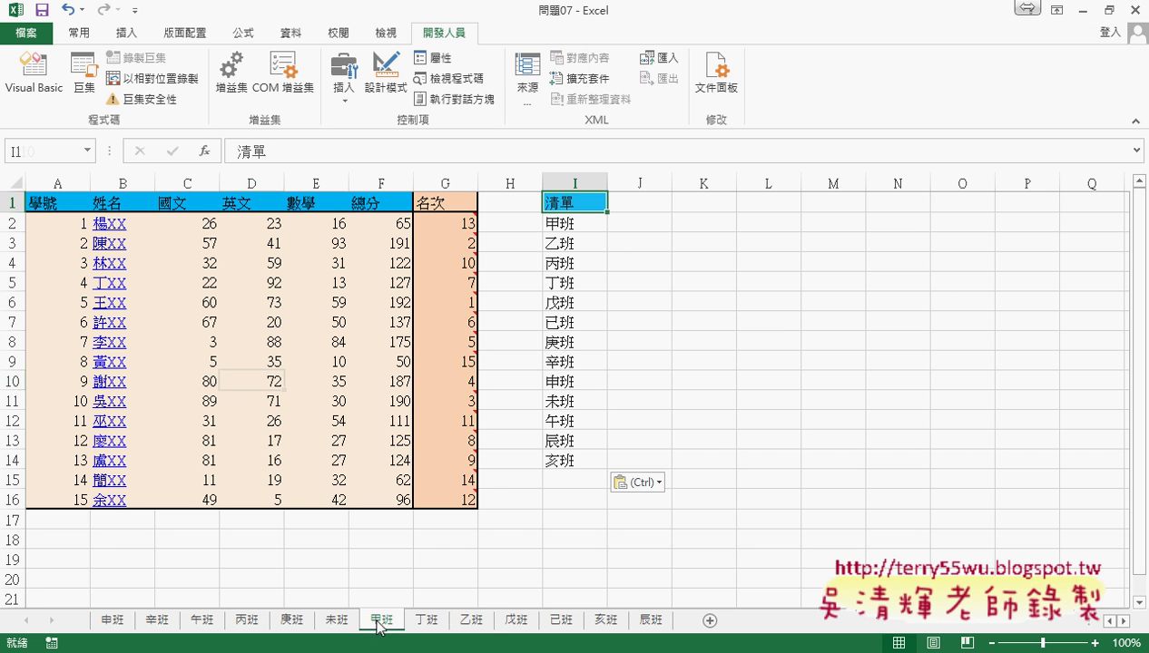
pyautogui.click(393, 652)
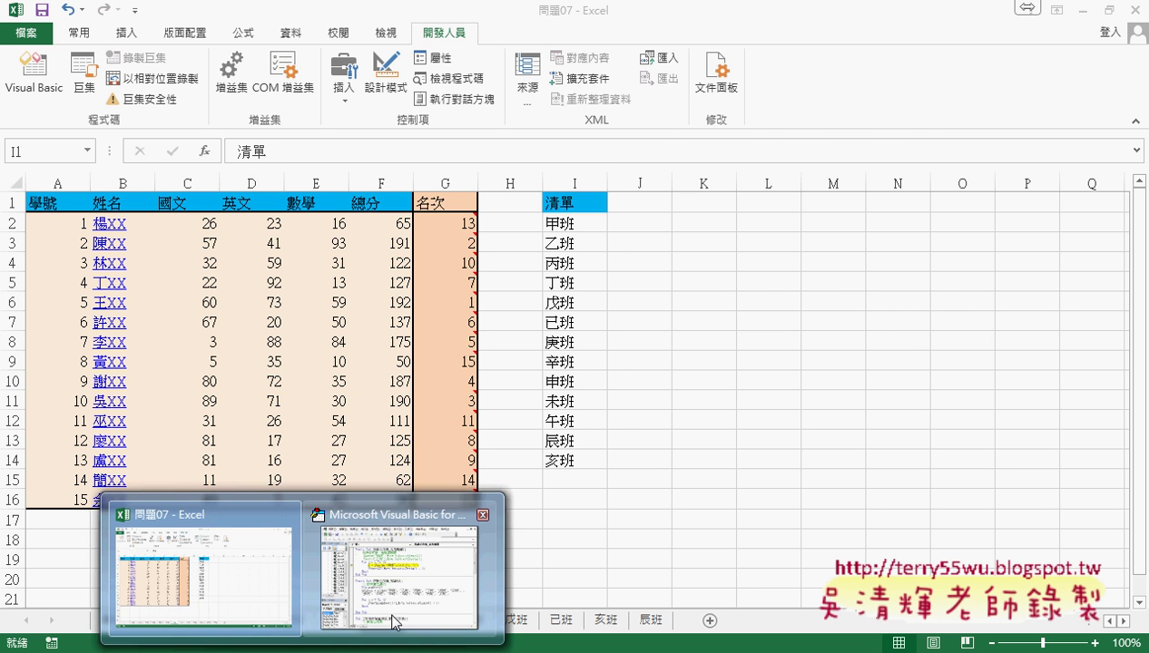
pyautogui.click(393, 621)
pyautogui.press('F8')
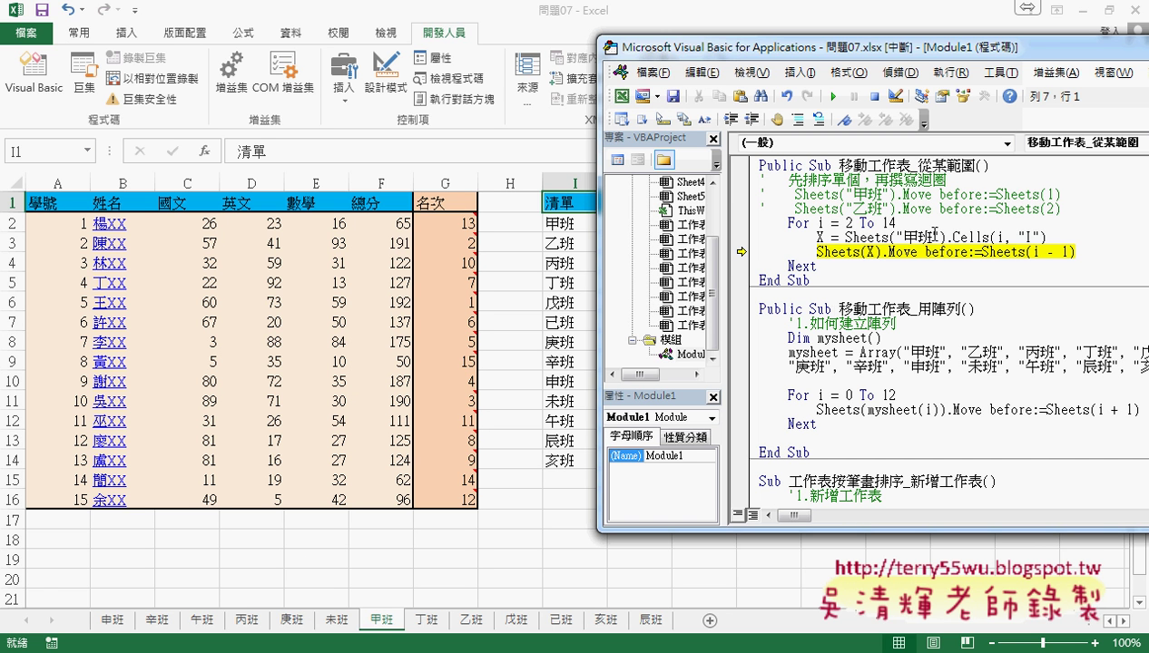
pyautogui.press('F8')
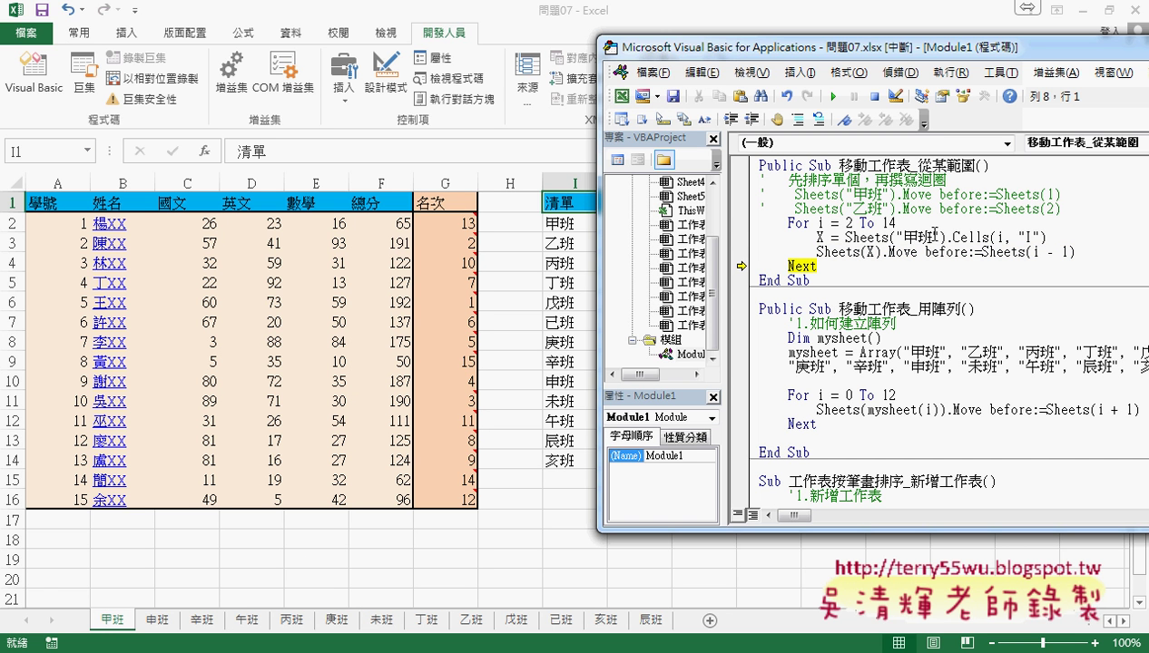
# - Step through the second pass so 乙班 becomes the second sheet, and check the tabs
pyautogui.press('F8')
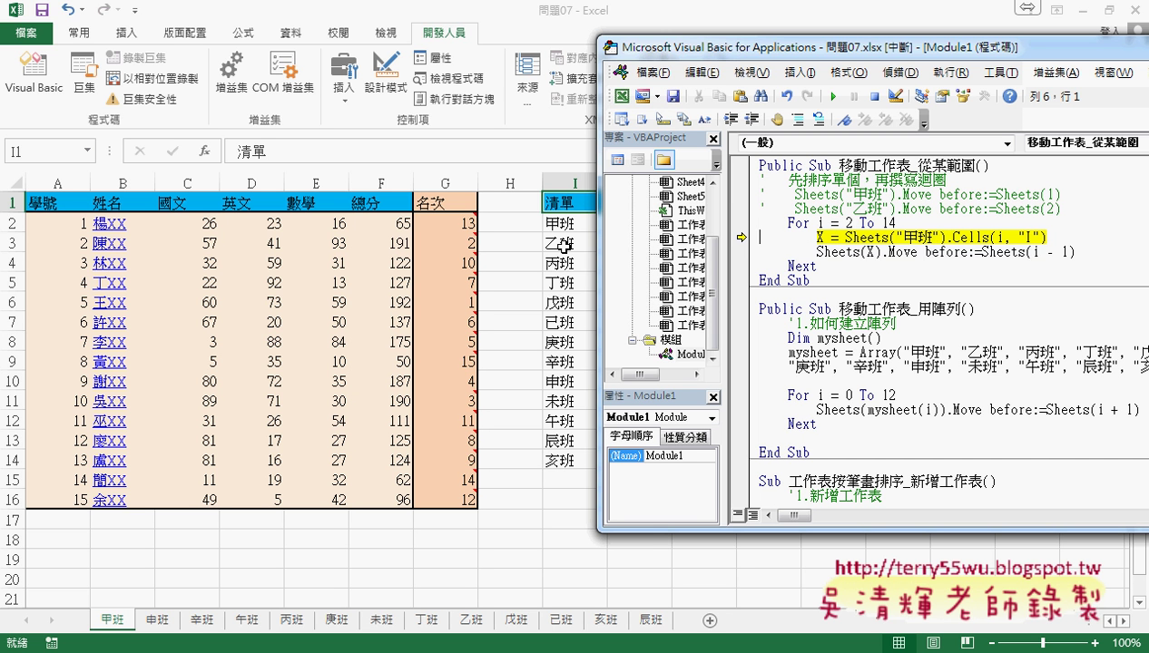
pyautogui.press('F8')
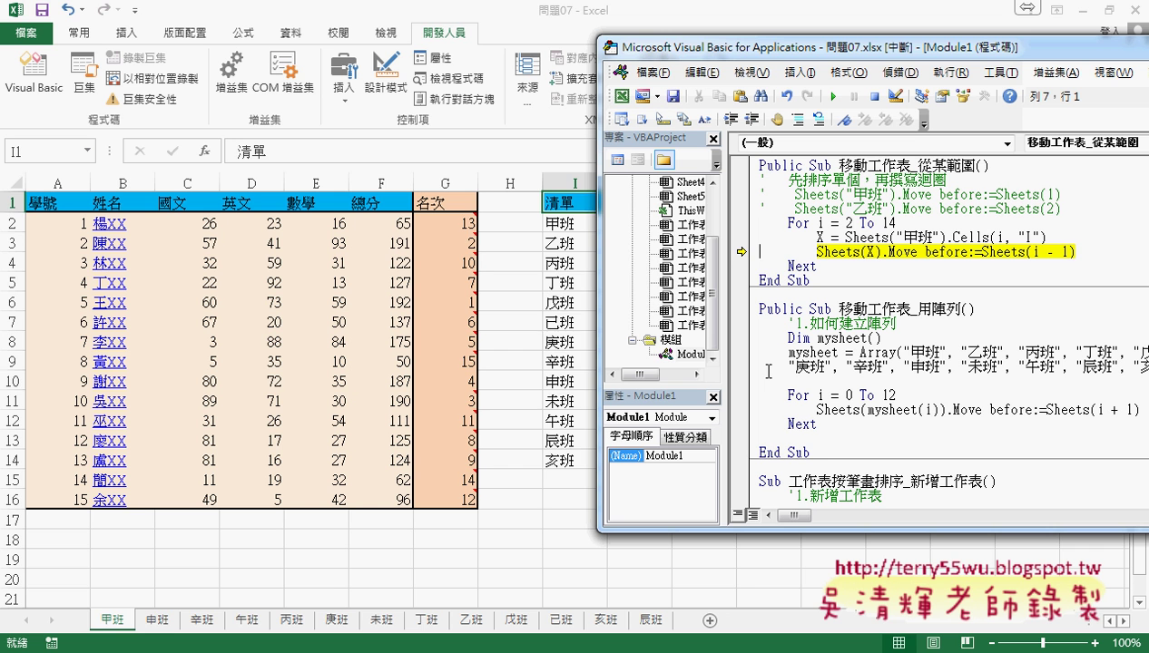
pyautogui.press('F8')
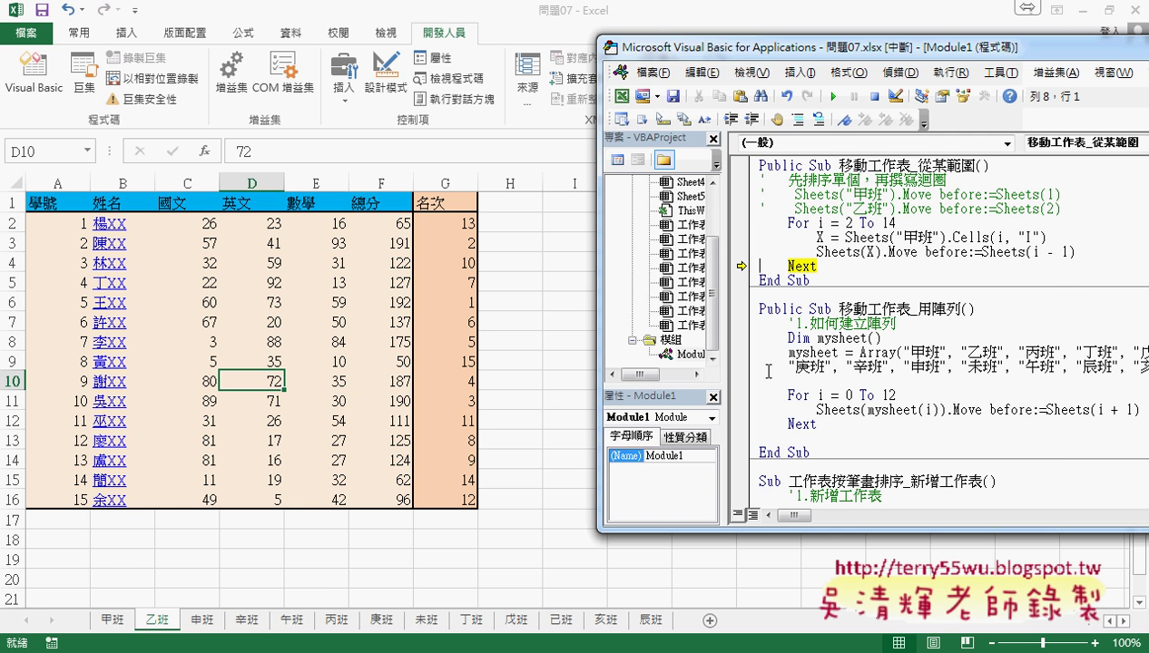
pyautogui.click(121, 620)
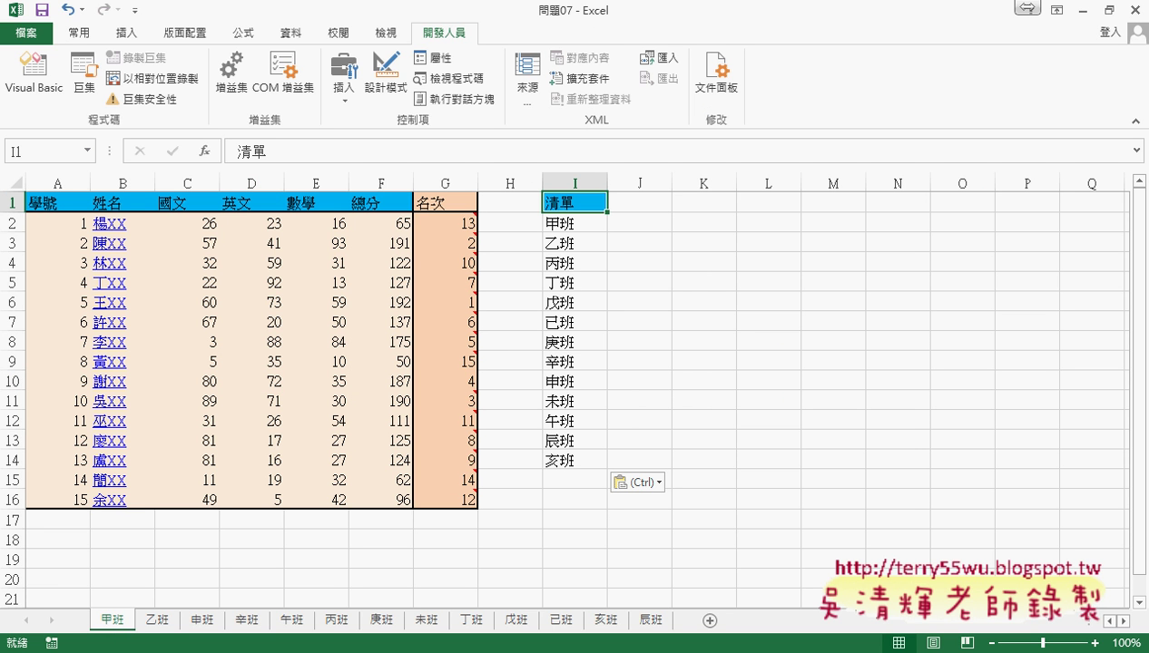
pyautogui.click(408, 562)
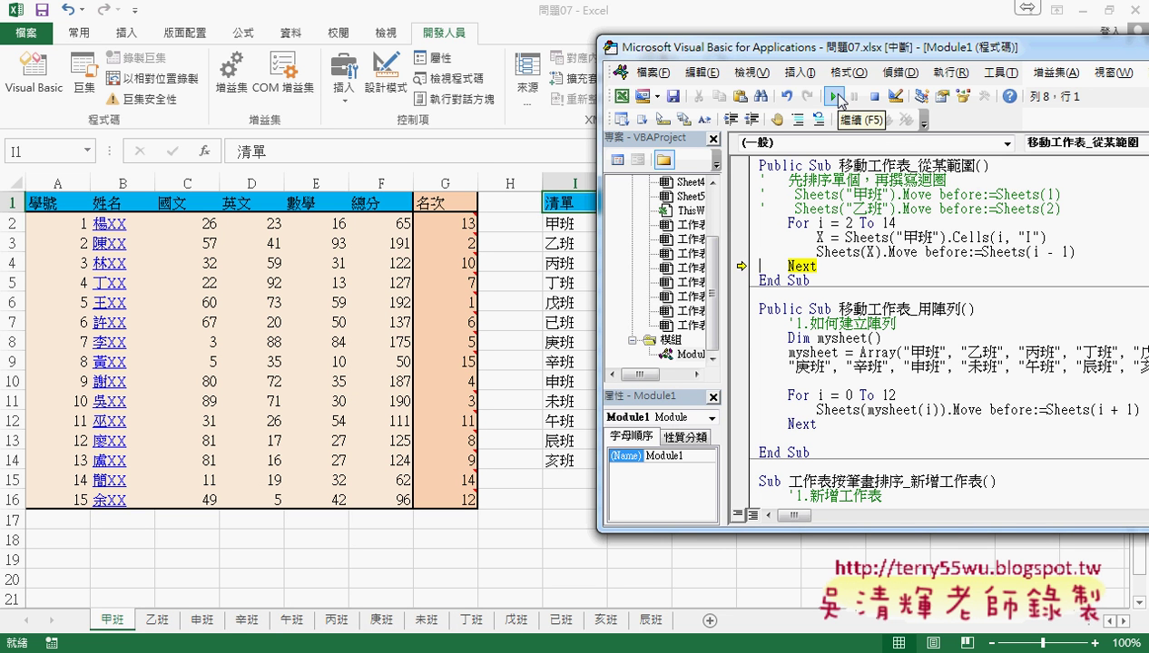
# - Continue the macro to completion and confirm the tabs now run 甲班 through 亥班
pyautogui.click(838, 95)
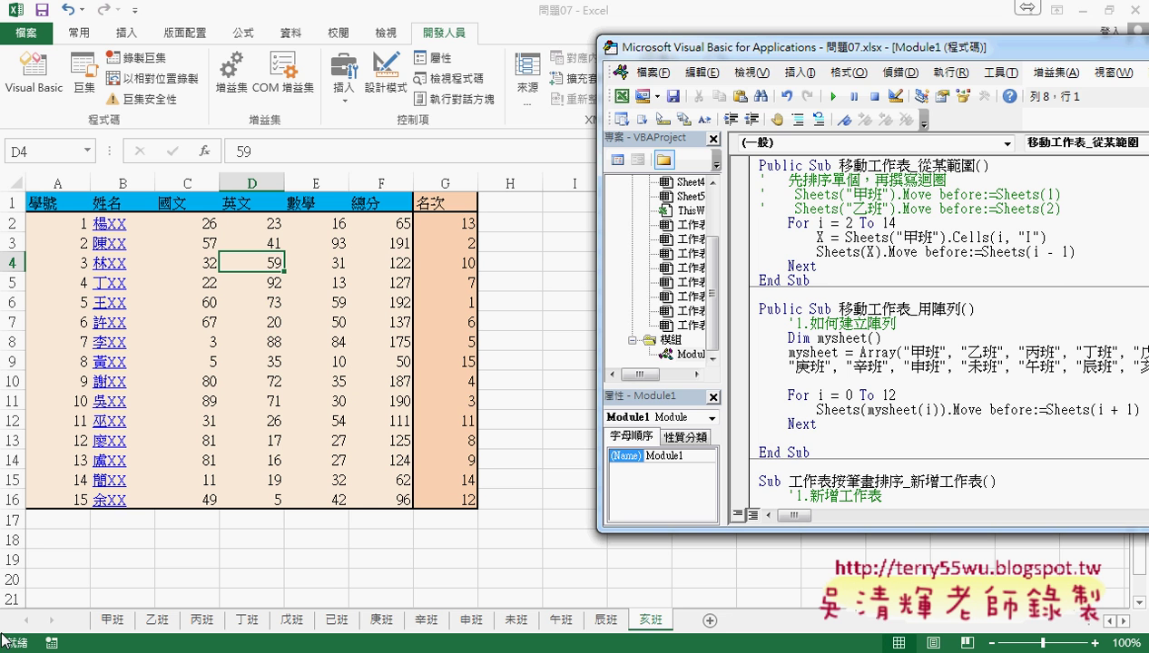
pyautogui.click(720, 624)
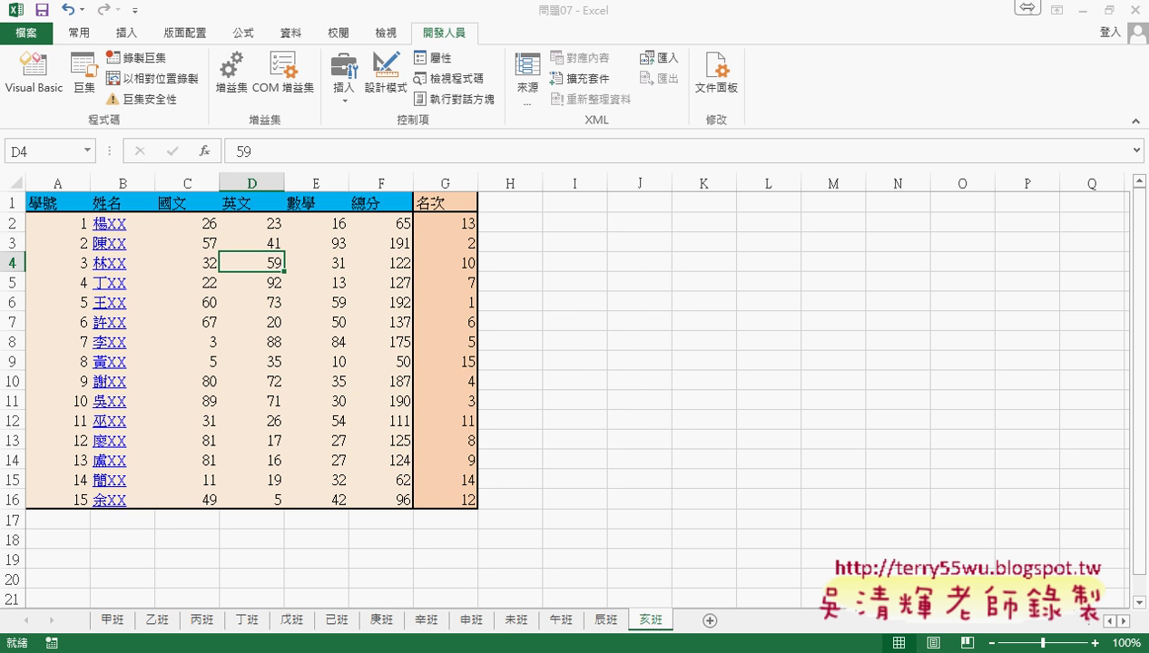
pyautogui.click(437, 606)
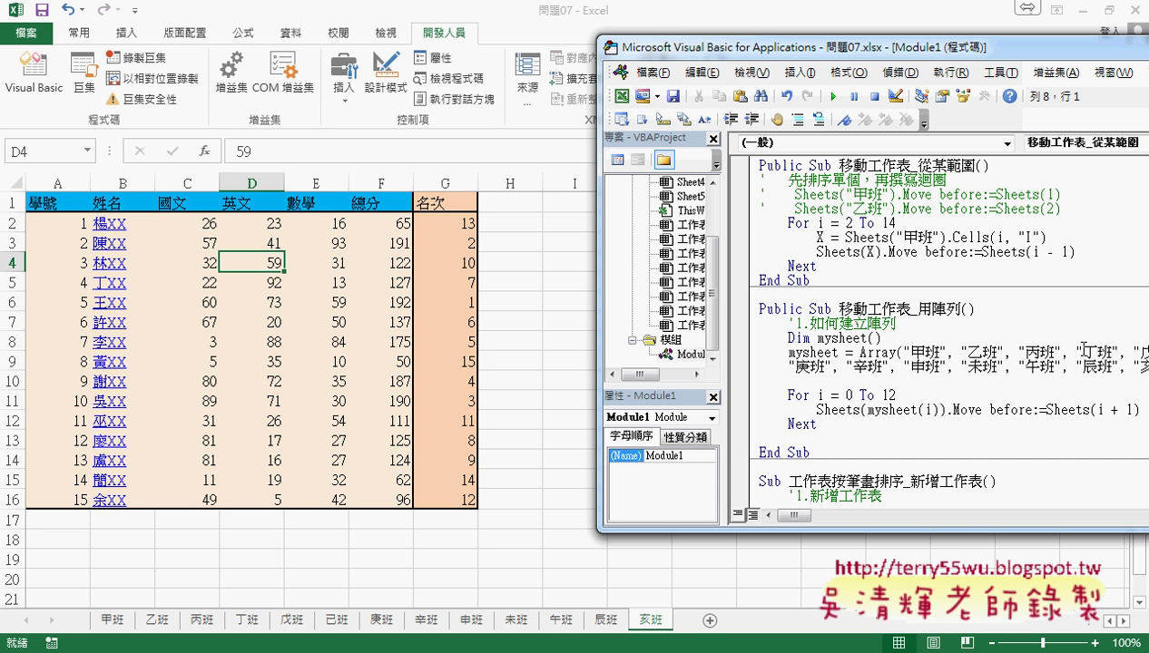
# - Change the Move target from Sheets(i - 1) to Sheets(1) and run the macro, reversing the class sheets
pyautogui.moveTo(1071, 252); pyautogui.dragTo(1031, 252)
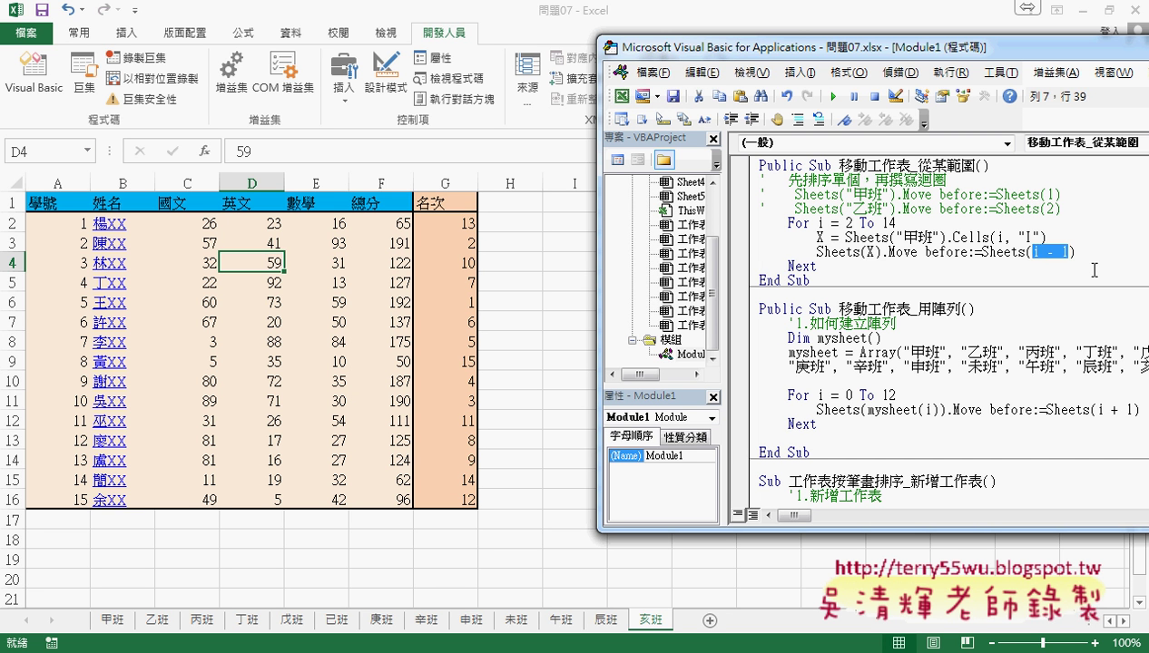
pyautogui.write('1')
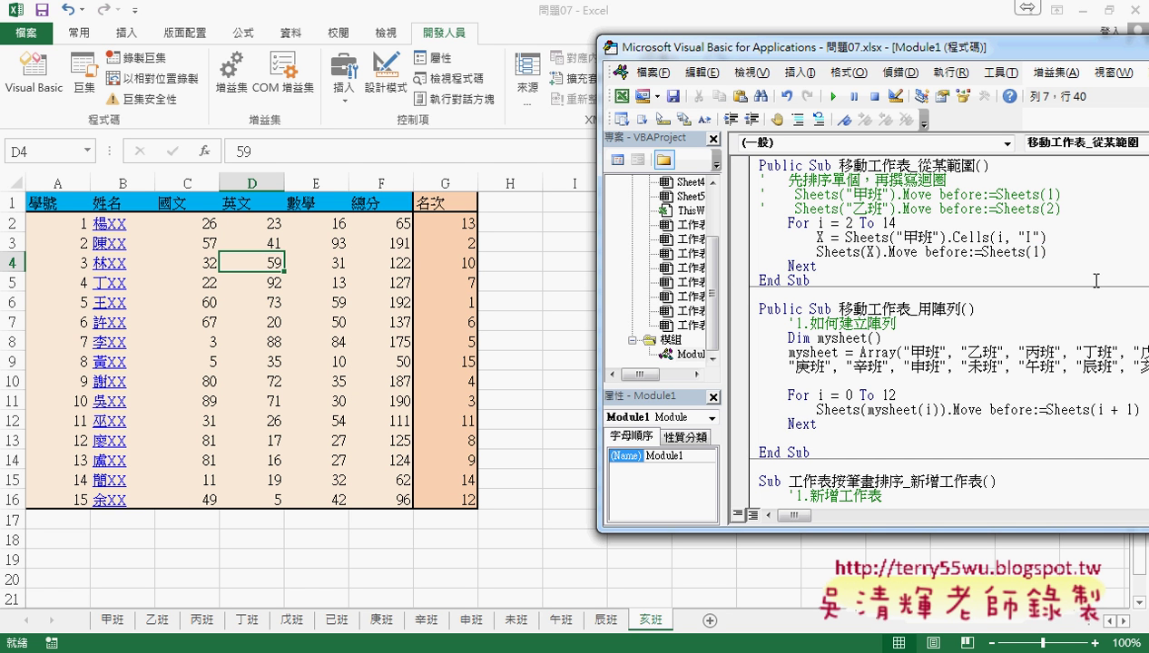
pyautogui.click(833, 101)
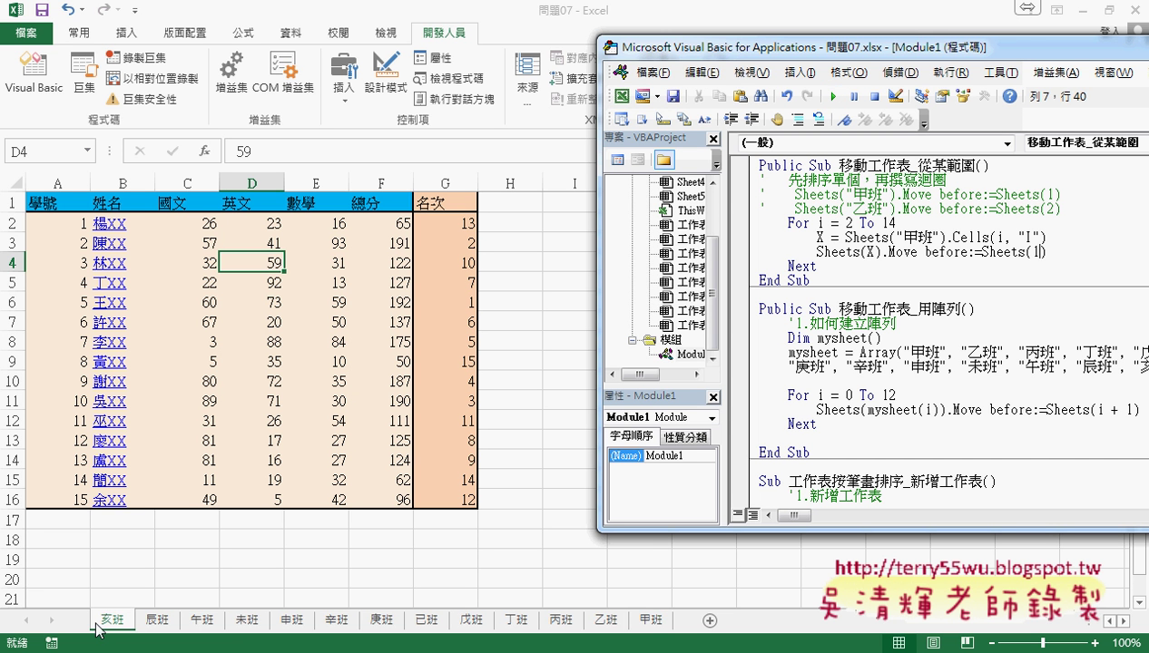
pyautogui.doubleClick(1036, 253)
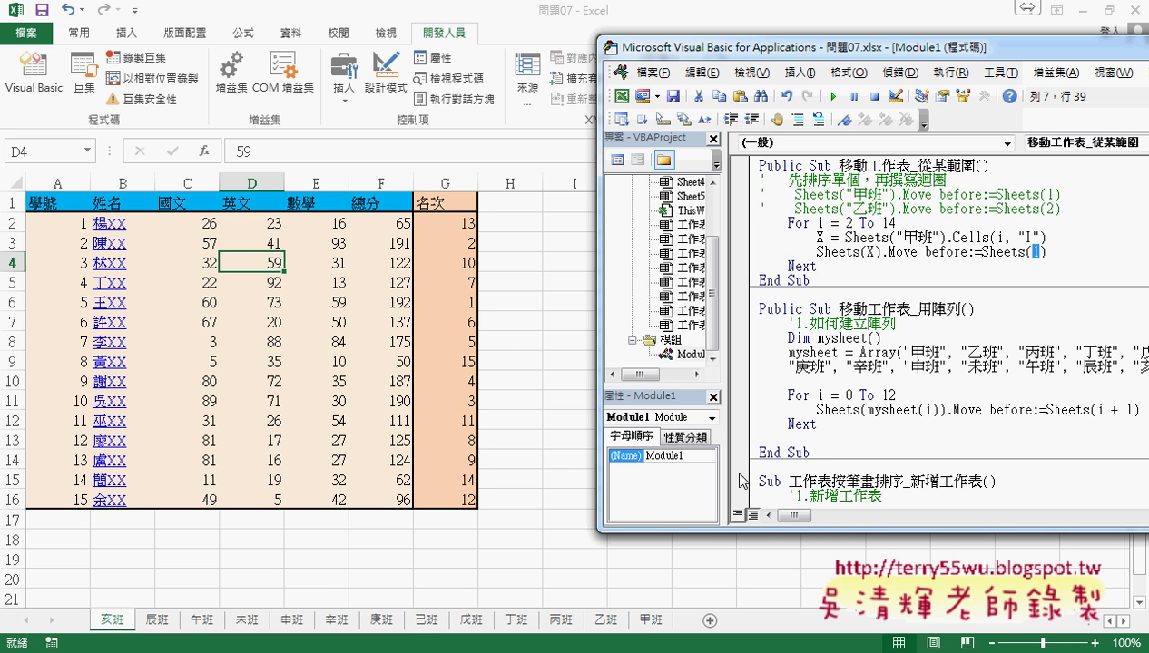
# - Change the Move target back to Sheets(i - 1) and run the macro
pyautogui.press('Left')
pyautogui.write('i')
pyautogui.write('-')
pyautogui.click(833, 95)
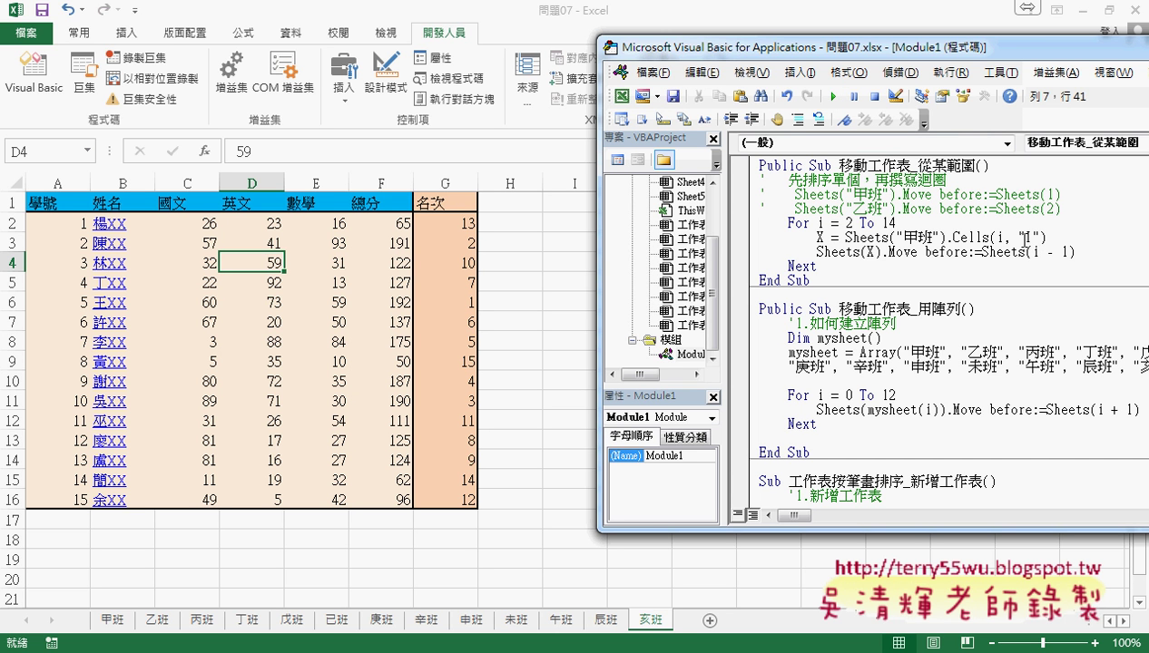
# - Restore Sheets(1) as the Move target, rerun to reverse the sheets, and show the 甲班 sheet
pyautogui.moveTo(1032, 251); pyautogui.dragTo(1060, 251)
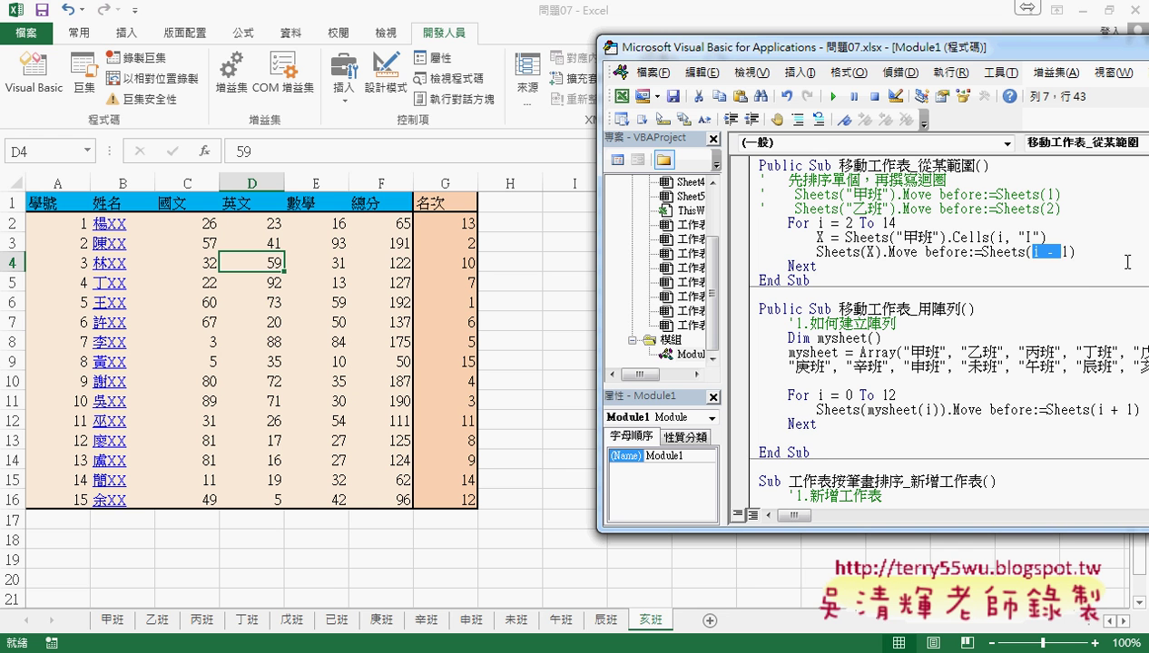
pyautogui.press('Delete')
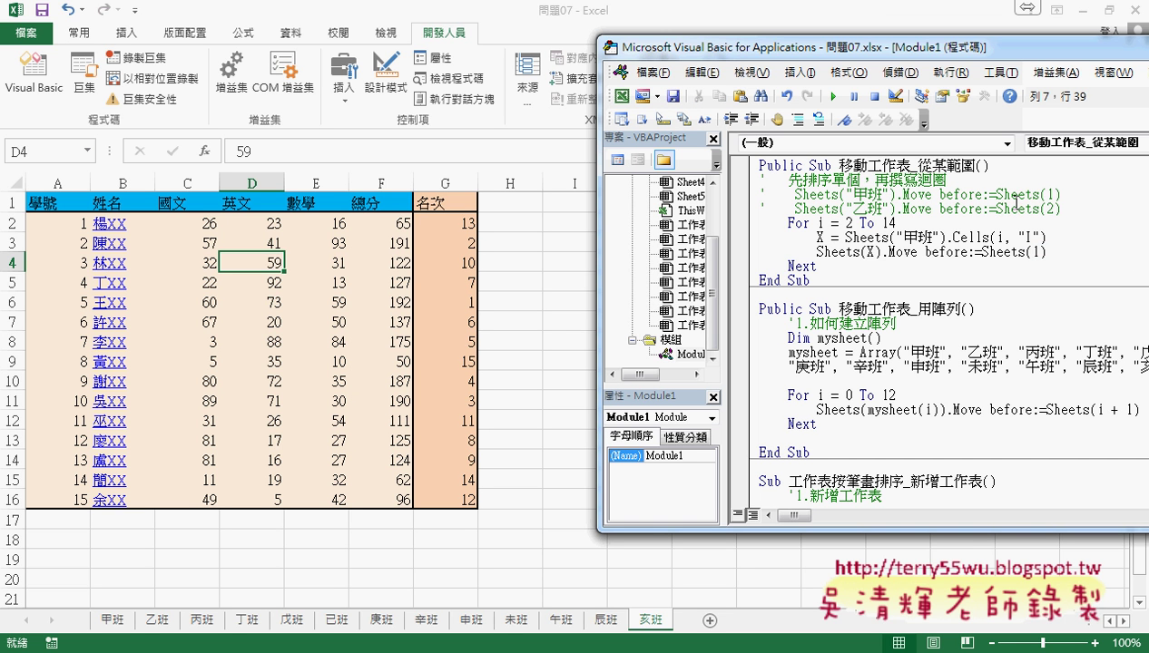
pyautogui.click(835, 96)
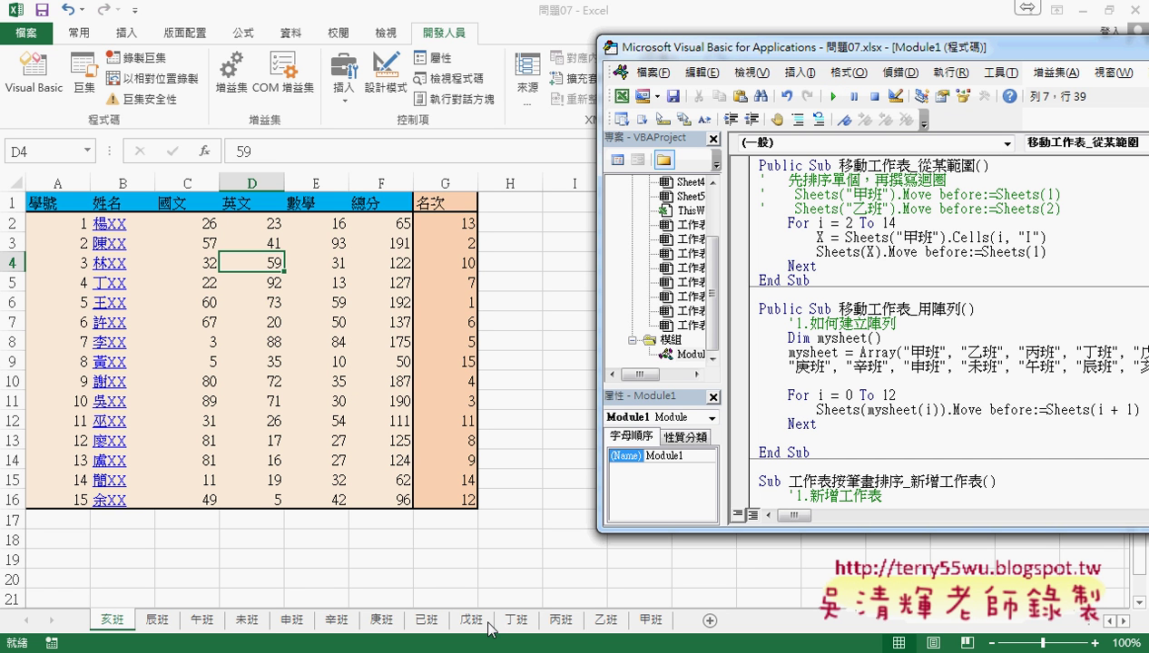
pyautogui.click(650, 625)
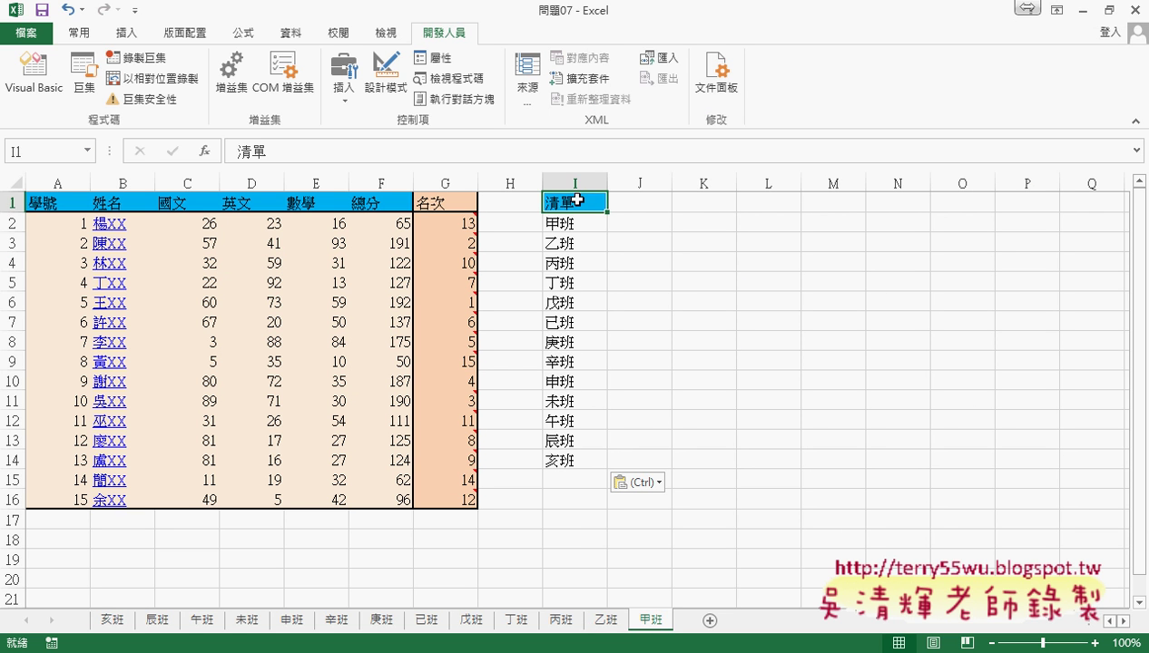
# - Select the class list in I1:I14, then change the Sub name's 某範圍 to 清單 (移動工作表_從清單)
pyautogui.moveTo(573, 206); pyautogui.dragTo(585, 461)
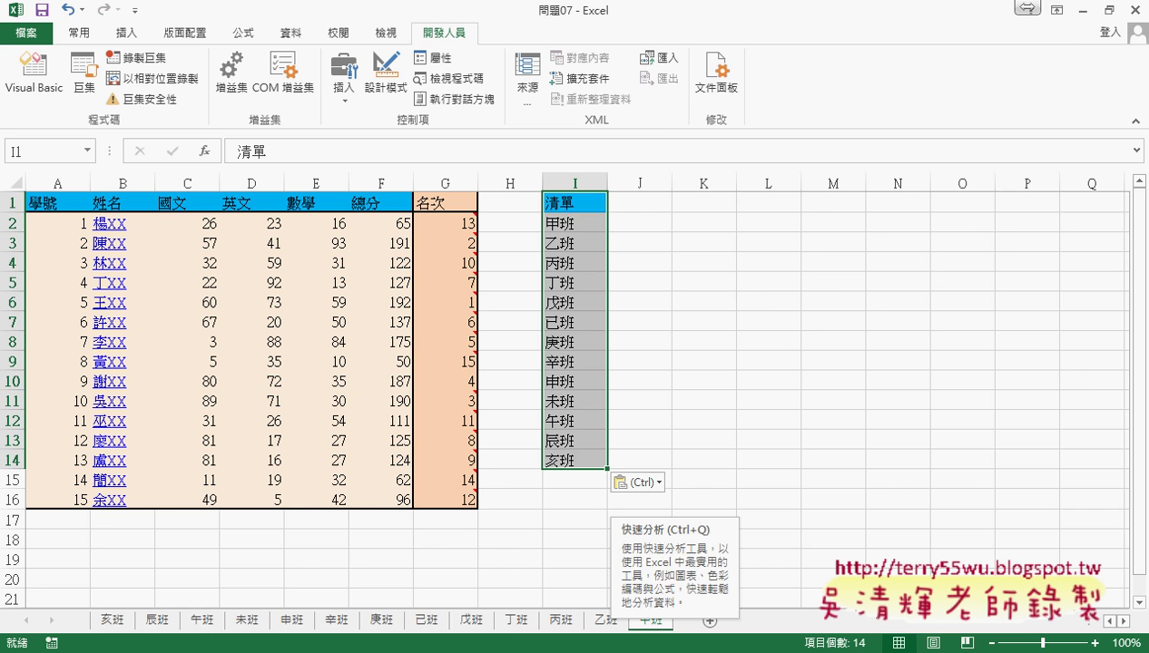
pyautogui.click(399, 544)
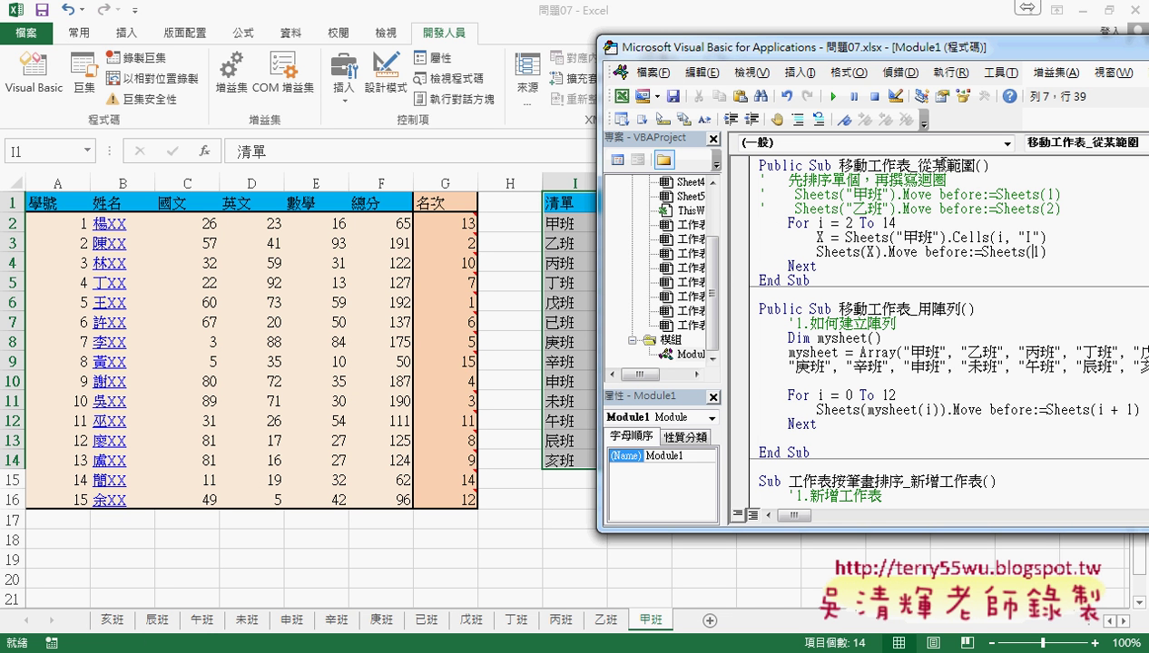
pyautogui.moveTo(935, 165); pyautogui.dragTo(974, 166)
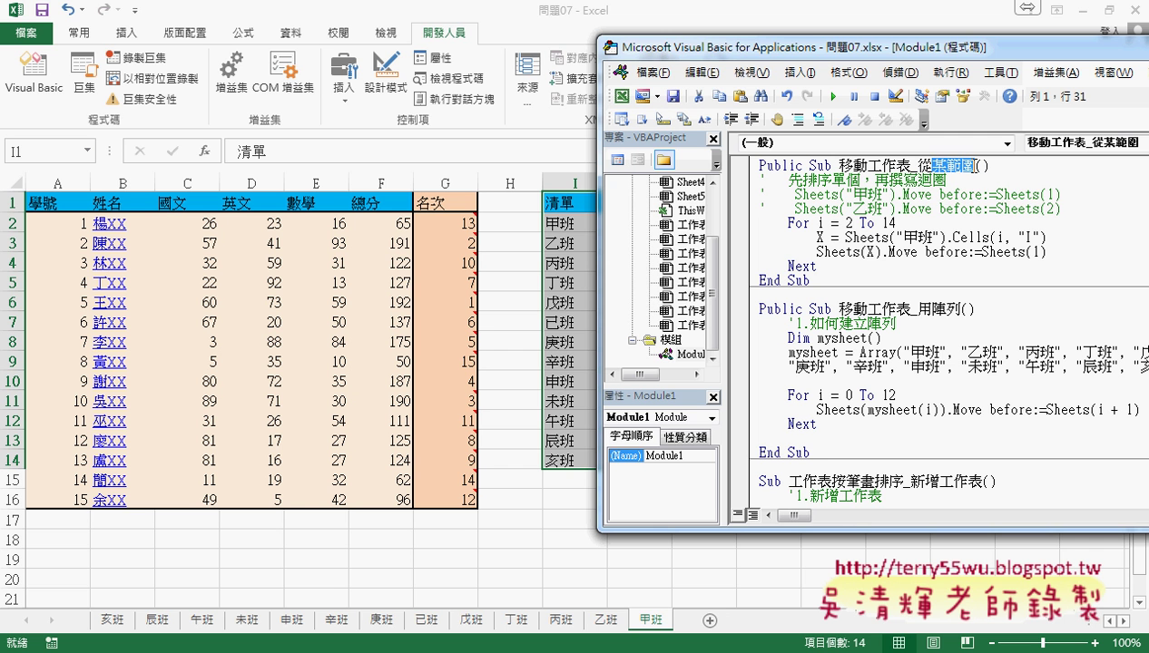
pyautogui.press('Delete')
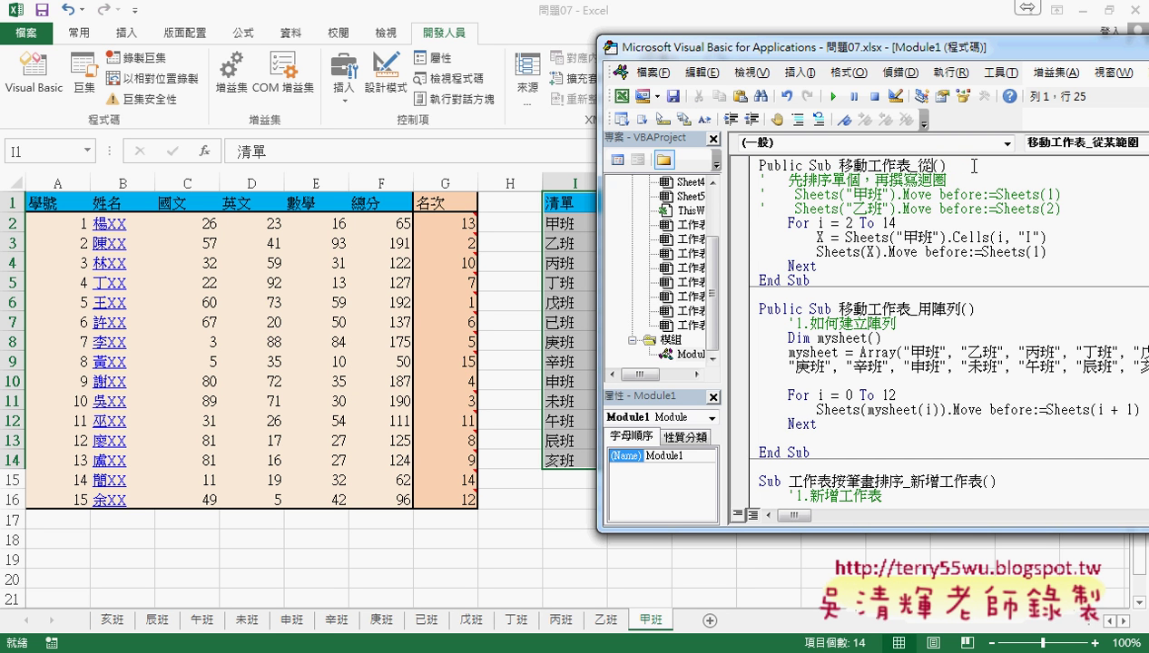
pyautogui.write('清')
pyautogui.write('單')
pyautogui.press('Return')
# - Bring up the 工作表清單名稱 Google Docs document in Chrome and reload it
pyautogui.hotkey('alt', 'Tab')
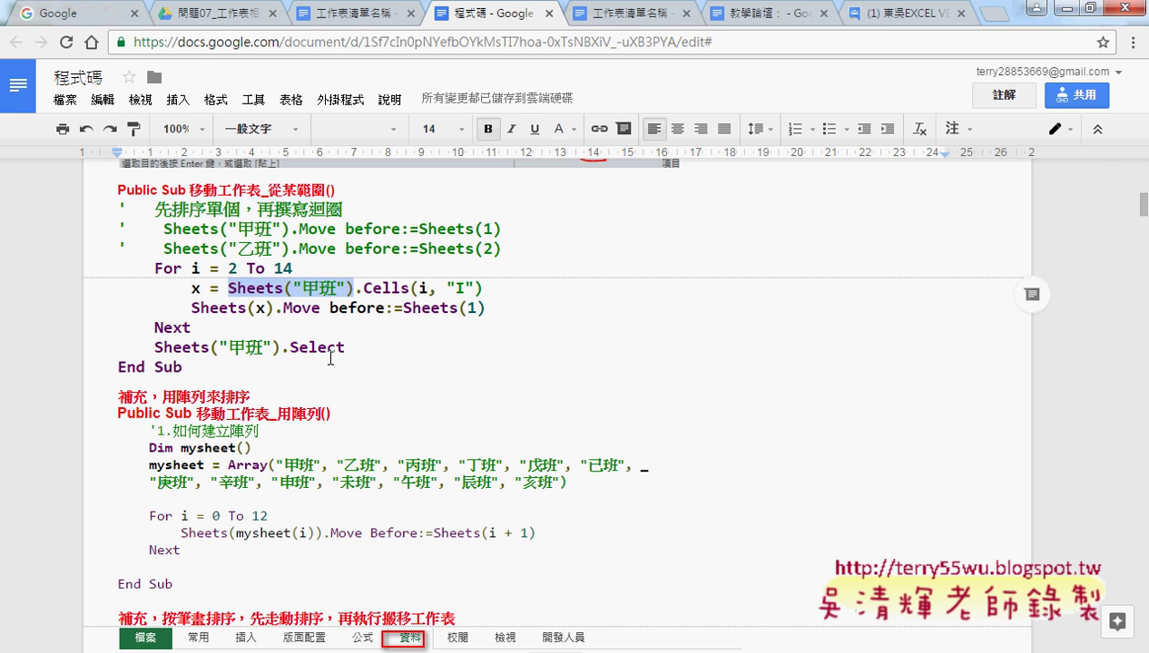
pyautogui.click(632, 22)
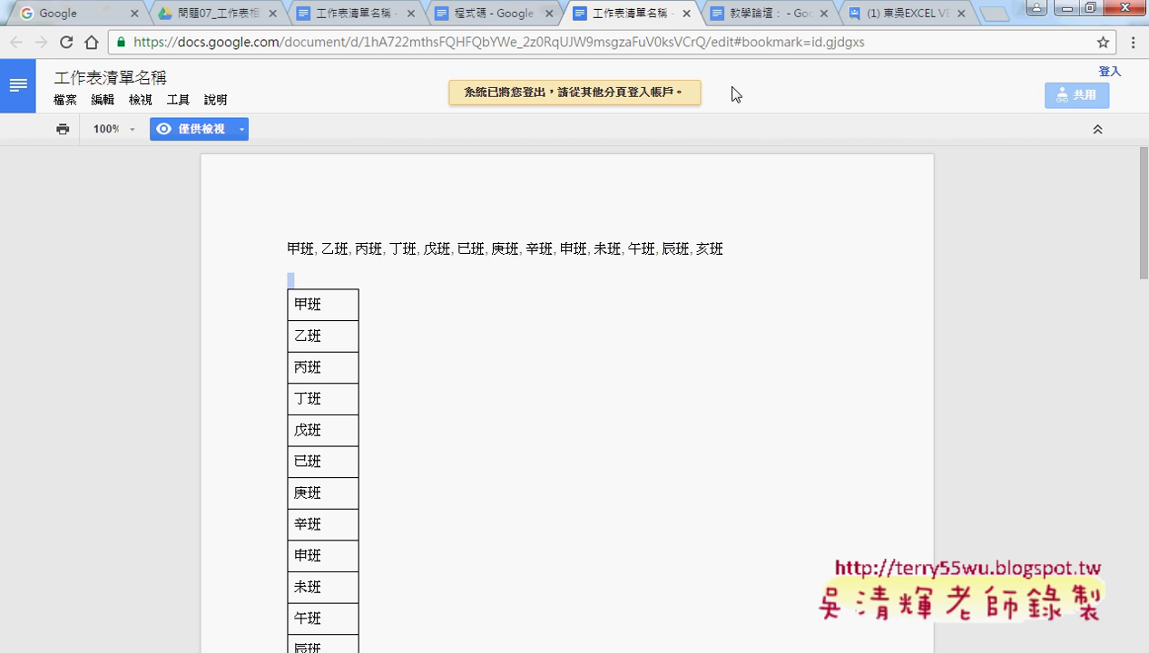
pyautogui.click(66, 42)
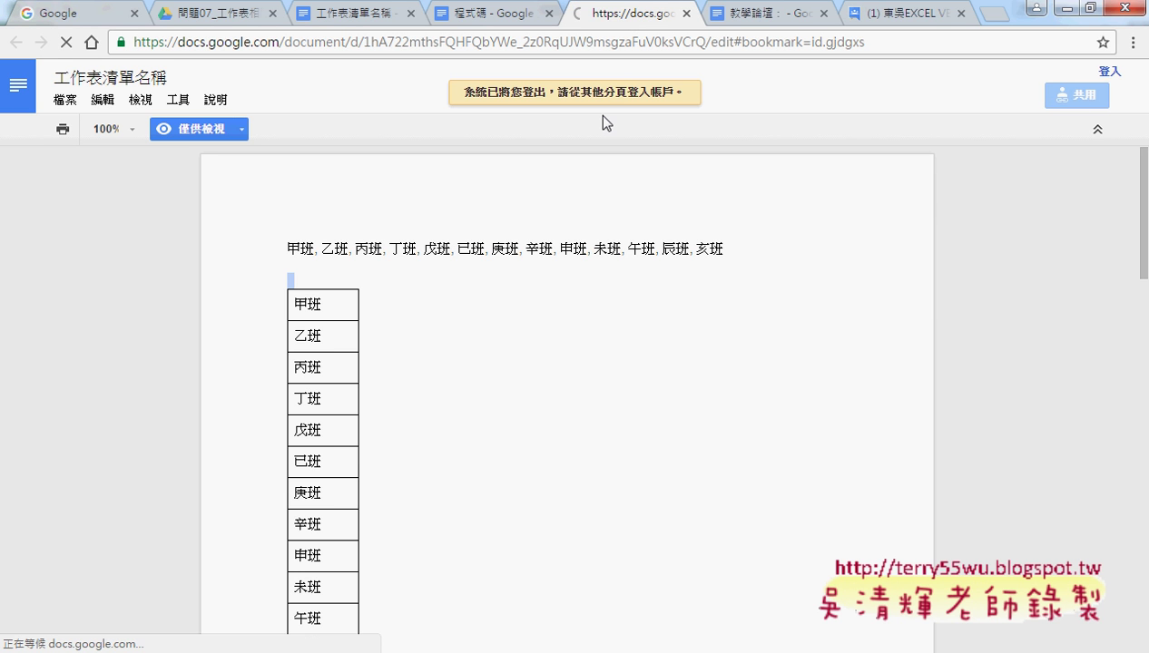